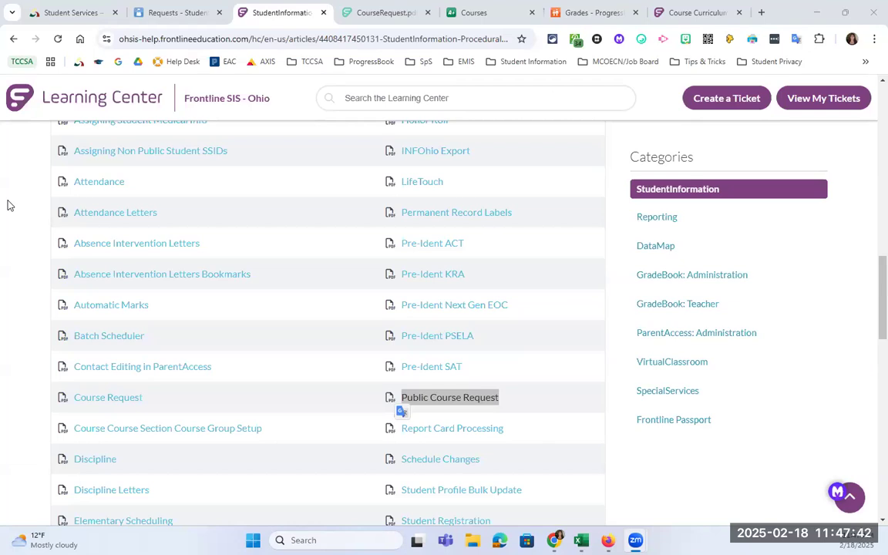
- Switch from the Frontline guide back to the 'Requests - Student' page in ProgressBook
left_click(166, 13)
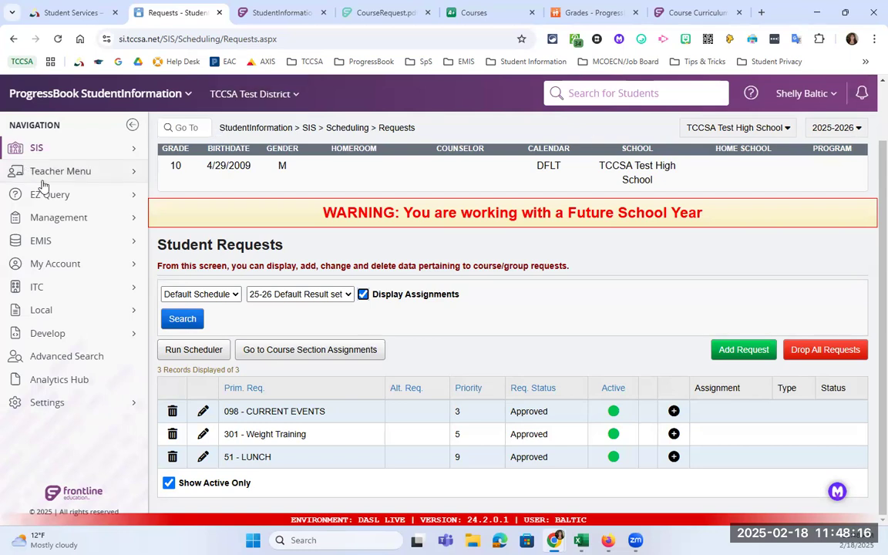
- Open Application Configuration via Management > School Administration > Public Administration
left_click(79, 216)
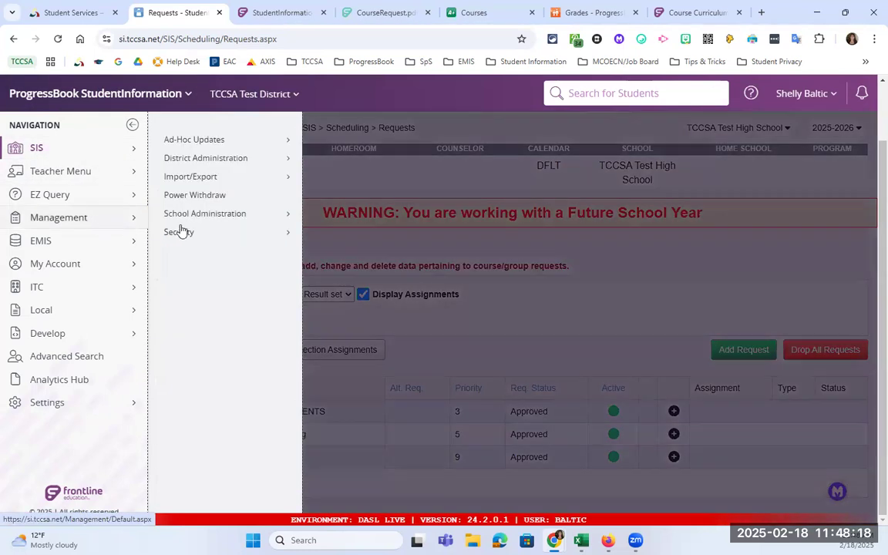
left_click(256, 219)
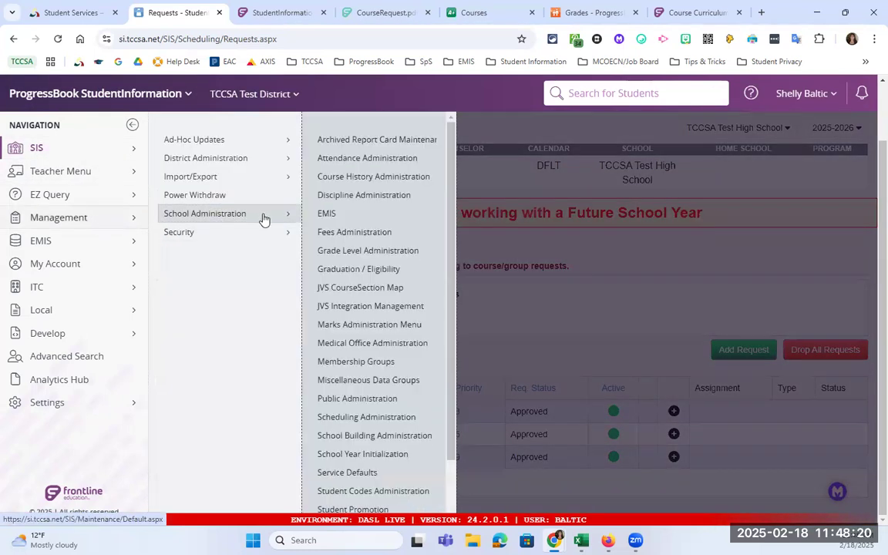
left_click(378, 400)
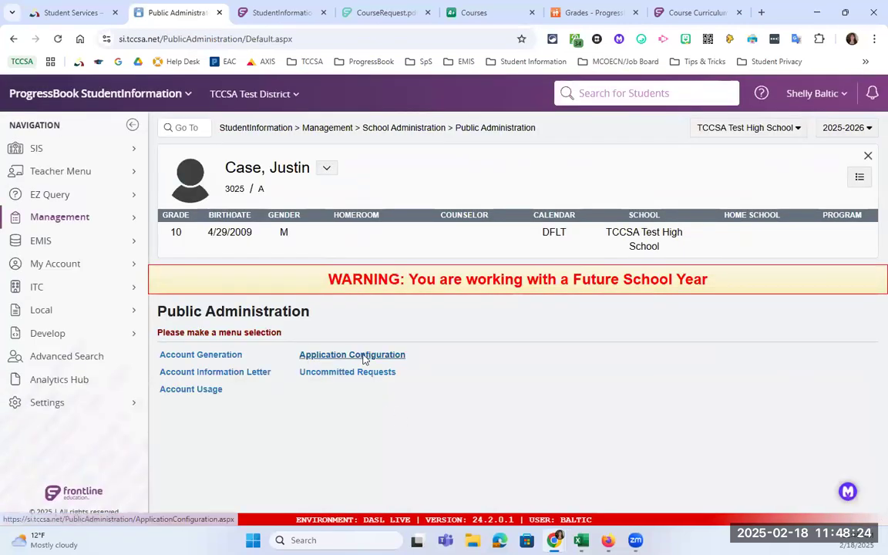
left_click(364, 356)
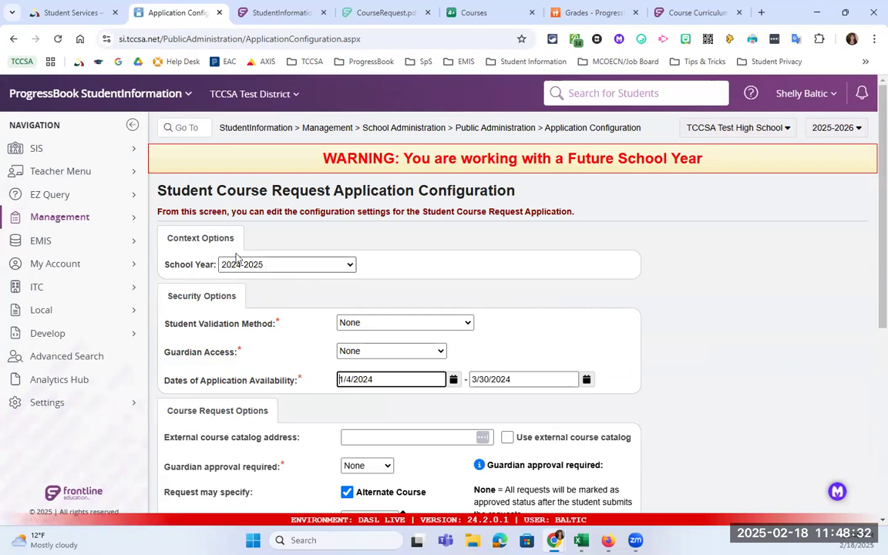
- Select the 2025-2026 school year and review the Student Validation Method choices
left_click_drag(208, 236, 237, 242)
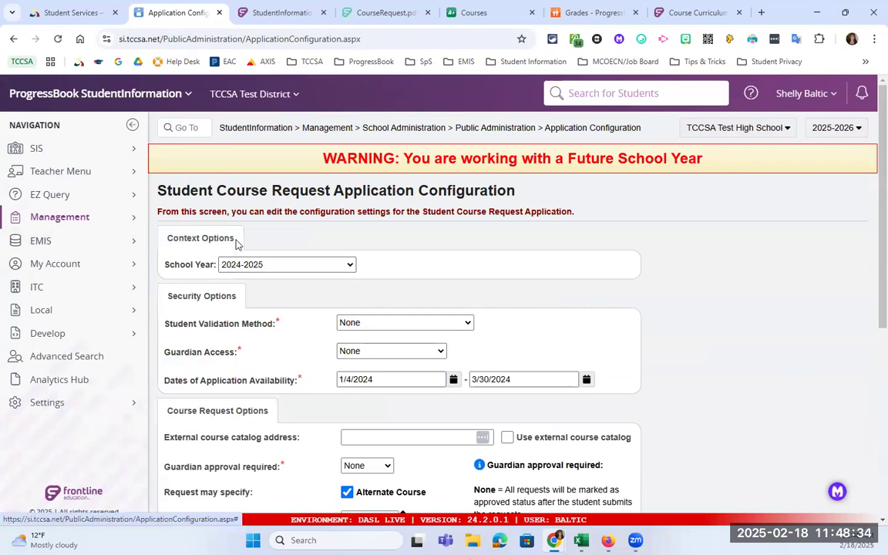
left_click(264, 264)
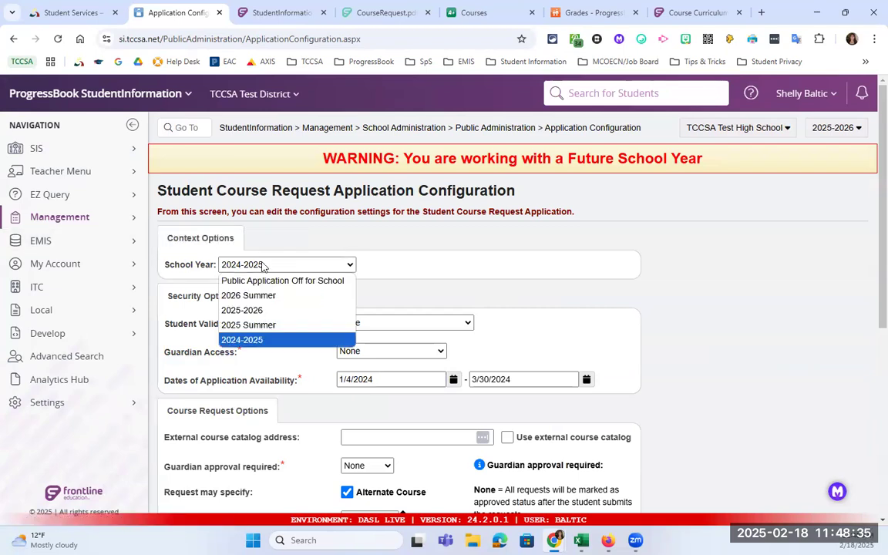
left_click(282, 311)
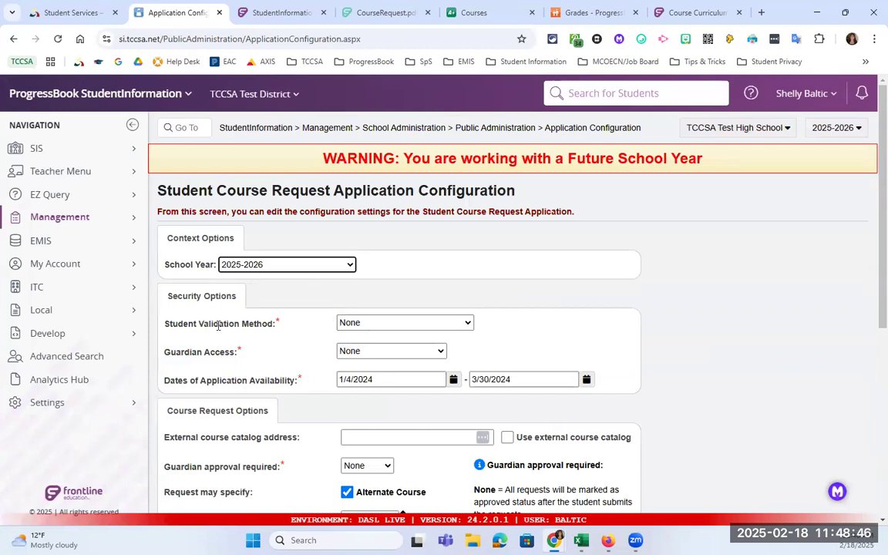
left_click(369, 323)
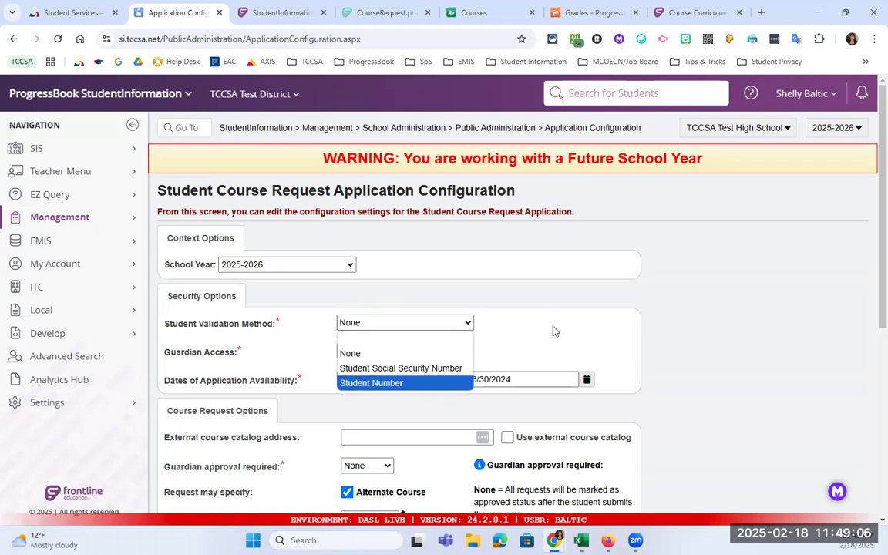
- Keep both Student Validation Method and Guardian Access set to None
left_click(362, 322)
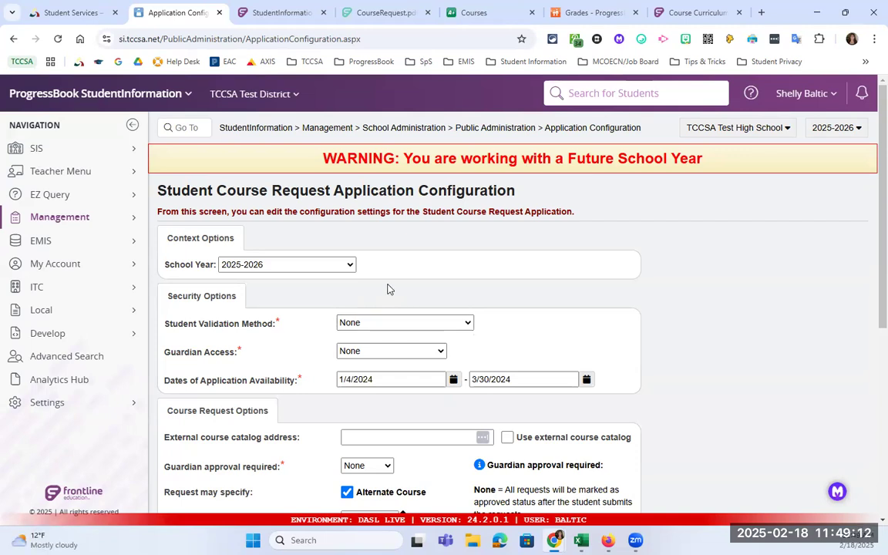
left_click(393, 351)
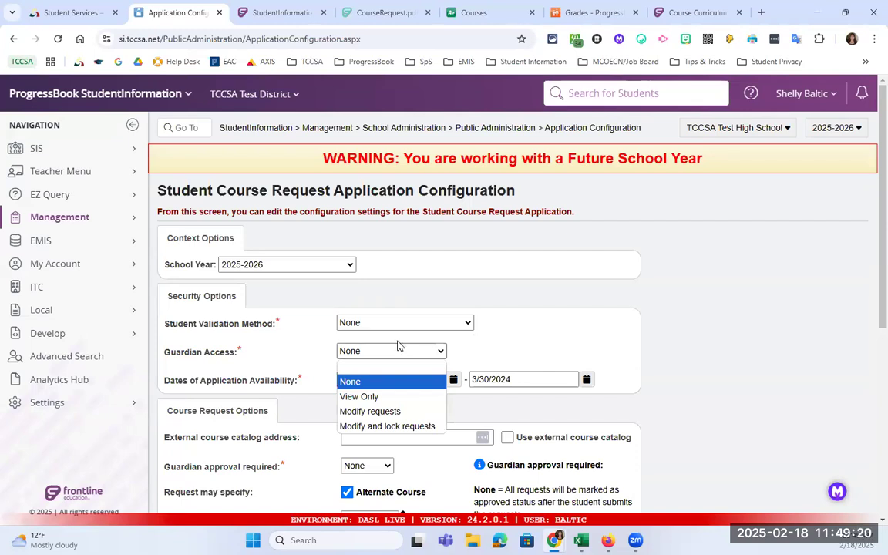
left_click(474, 350)
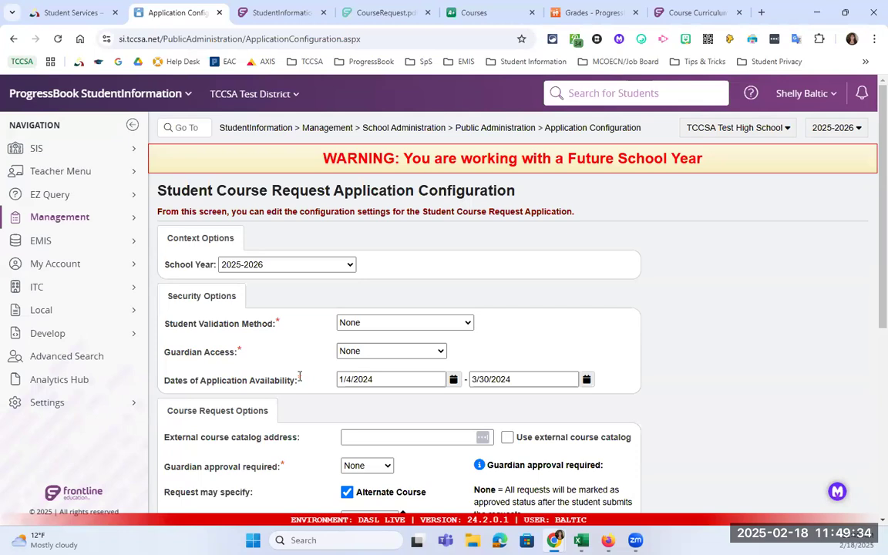
- Set the application availability start date to 03/03/2025
left_click(454, 381)
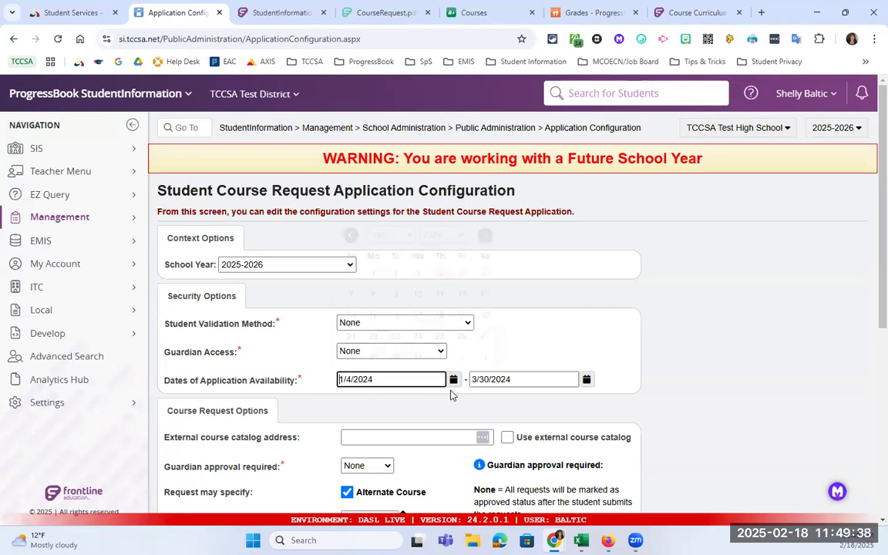
left_click(459, 235)
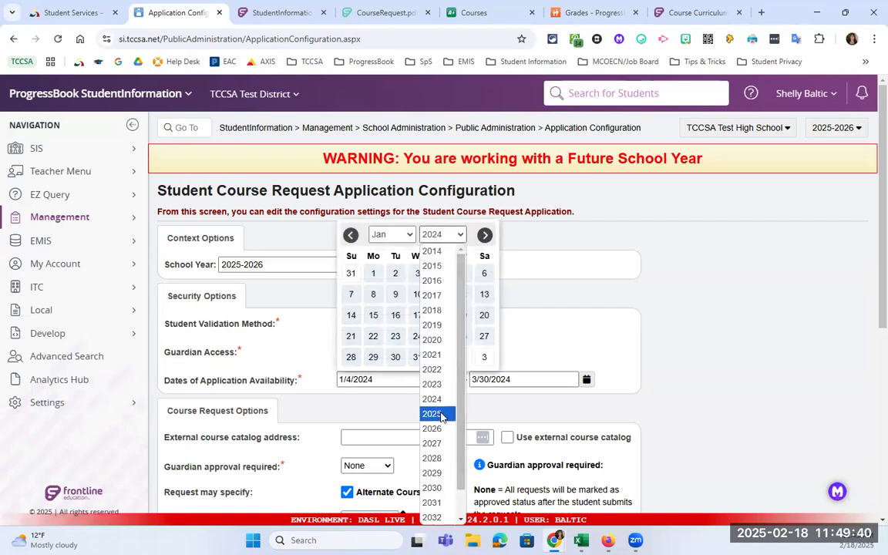
left_click(451, 413)
left_click(368, 233)
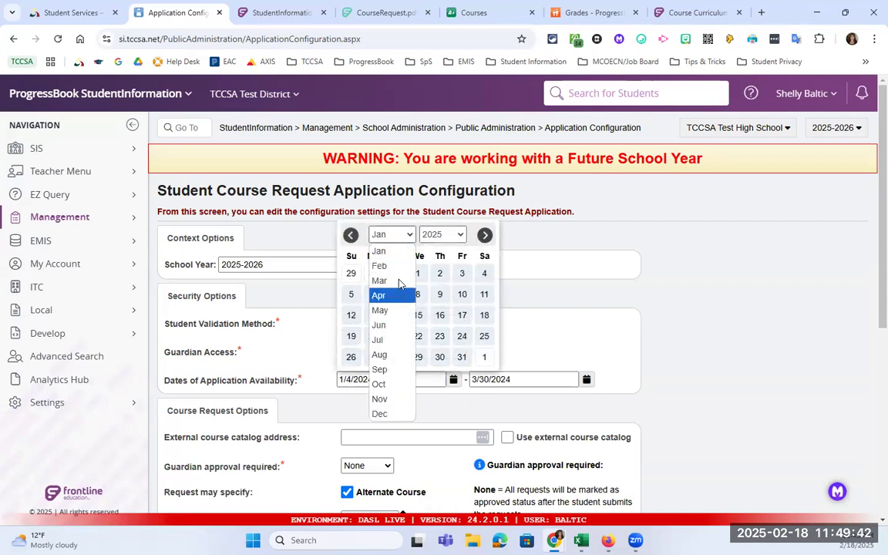
left_click(387, 281)
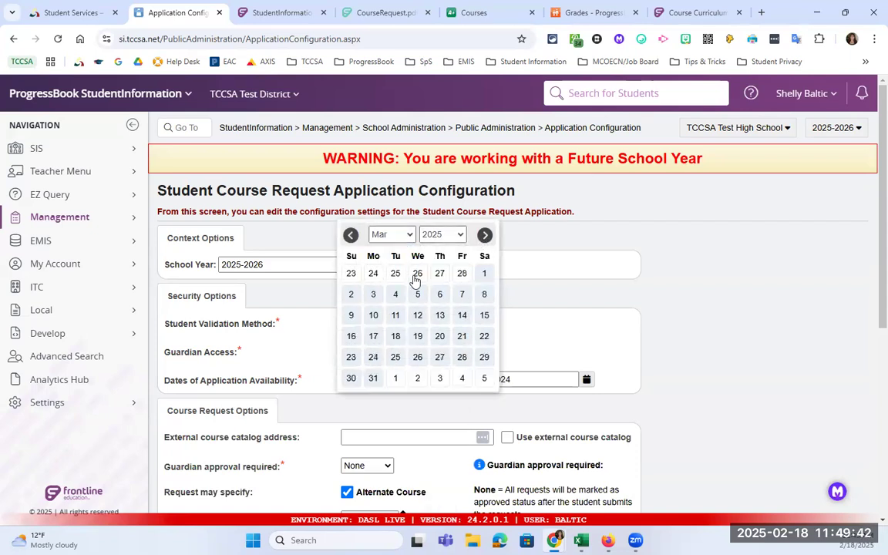
left_click(375, 296)
- Set the availability end date to 04/15/2025, correcting its year to 2025
left_click(587, 381)
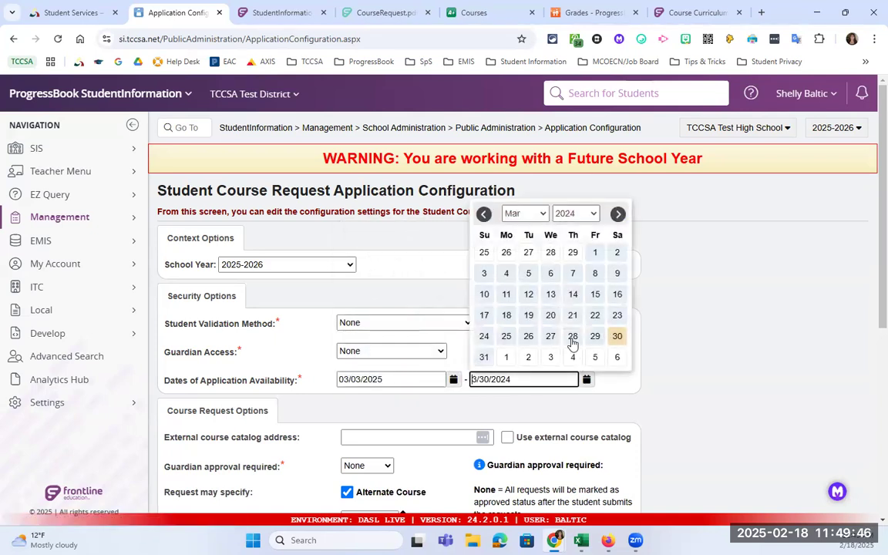
left_click(537, 213)
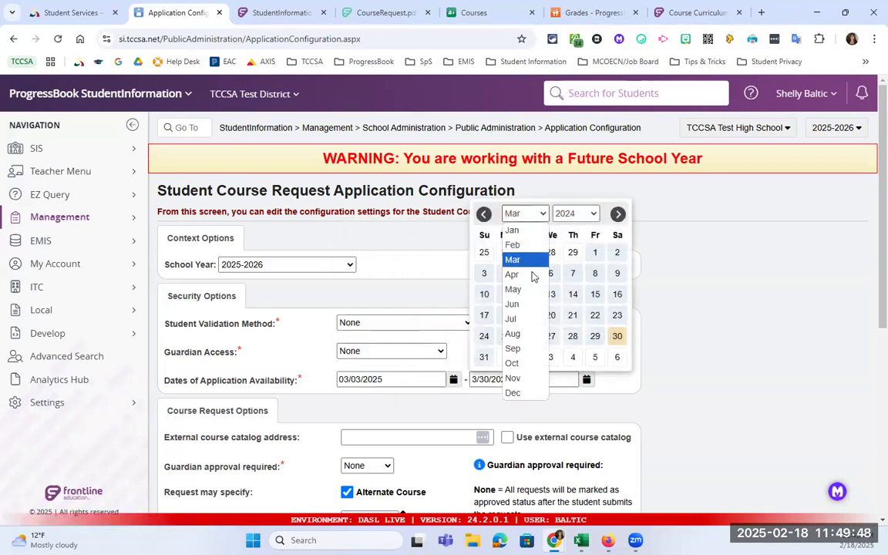
left_click(531, 275)
left_click(505, 294)
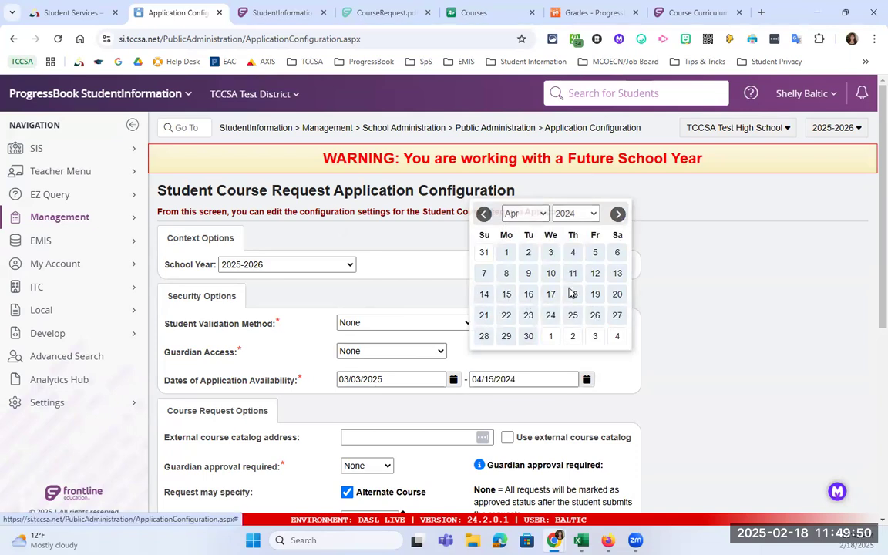
type("5")
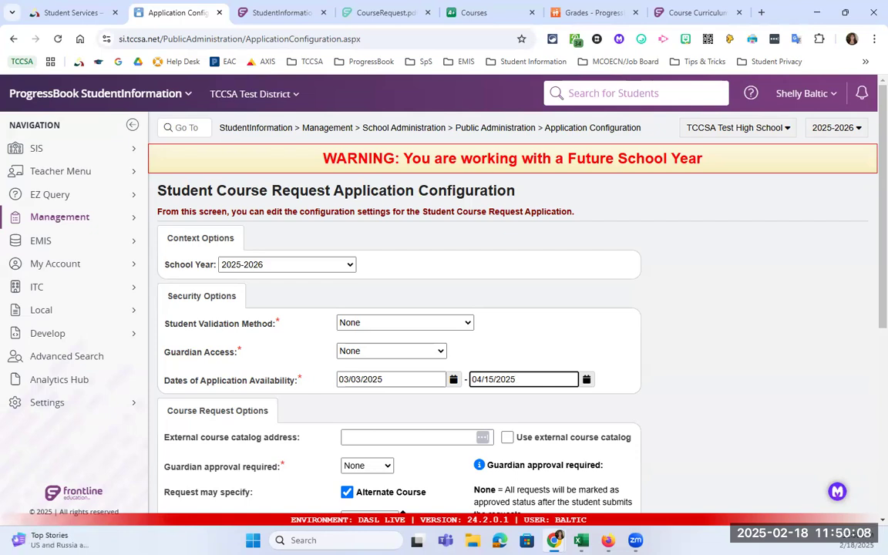
left_click(198, 432)
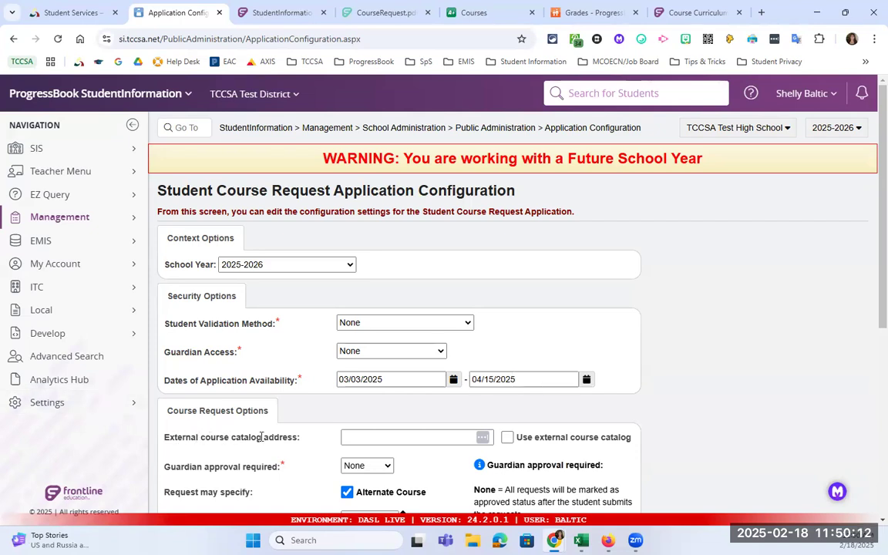
scroll(239, 431, "down", 1)
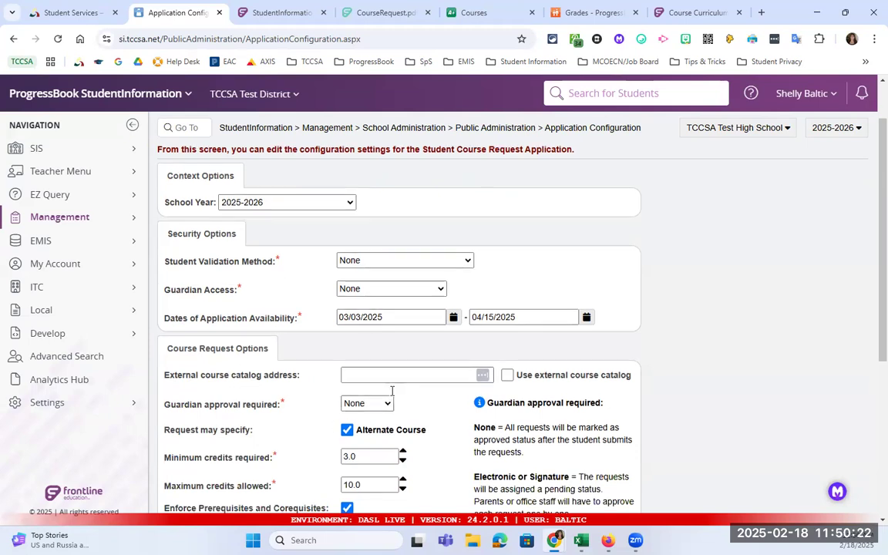
scroll(368, 402, "down", 1)
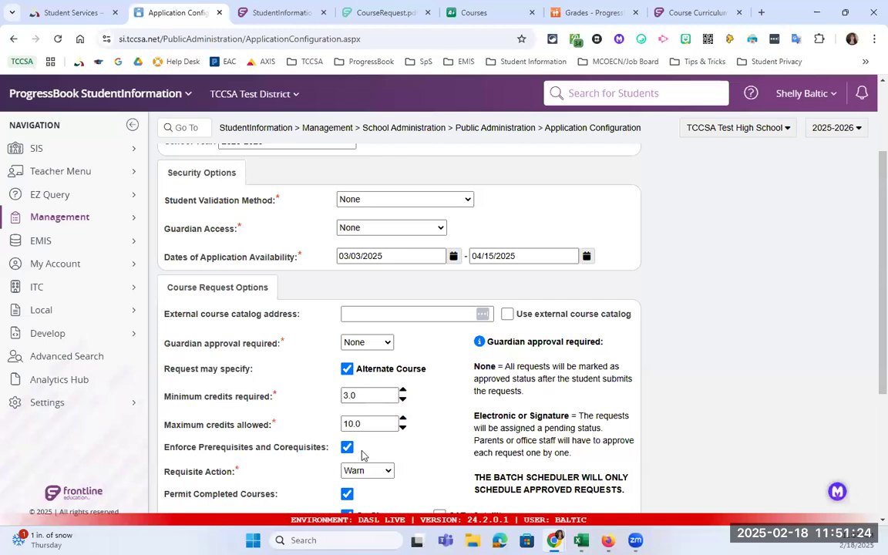
scroll(313, 436, "down", 1)
scroll(313, 436, "down", 1)
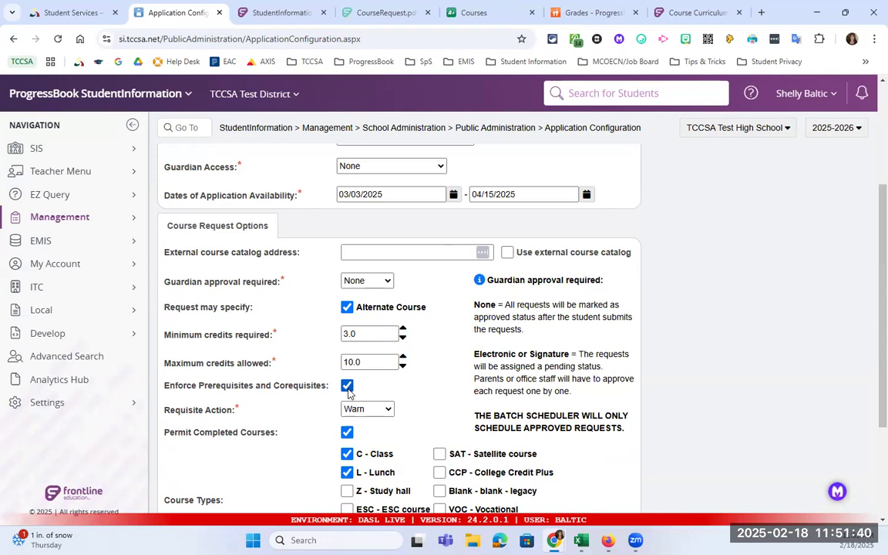
- Keep the requisite action at Warn, exclude L - Lunch and allow CCP - College Credit Plus
left_click(378, 415)
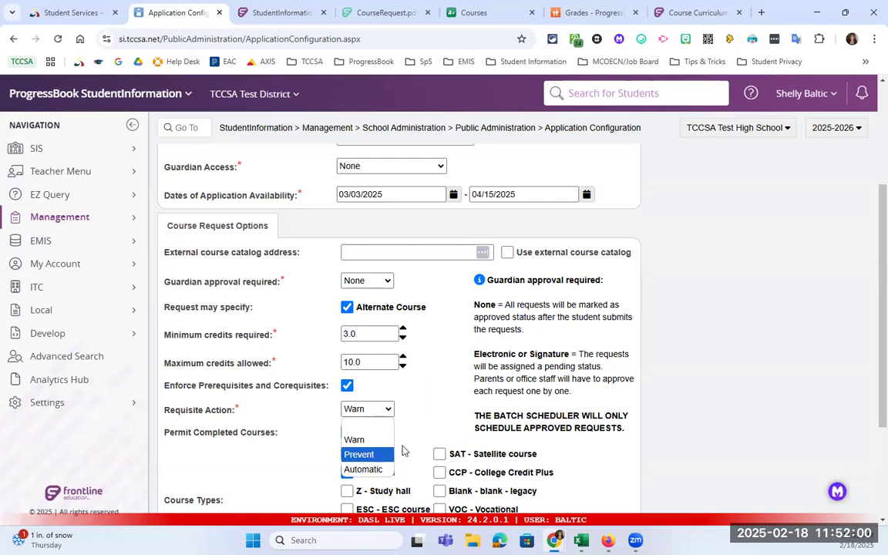
left_click(415, 407)
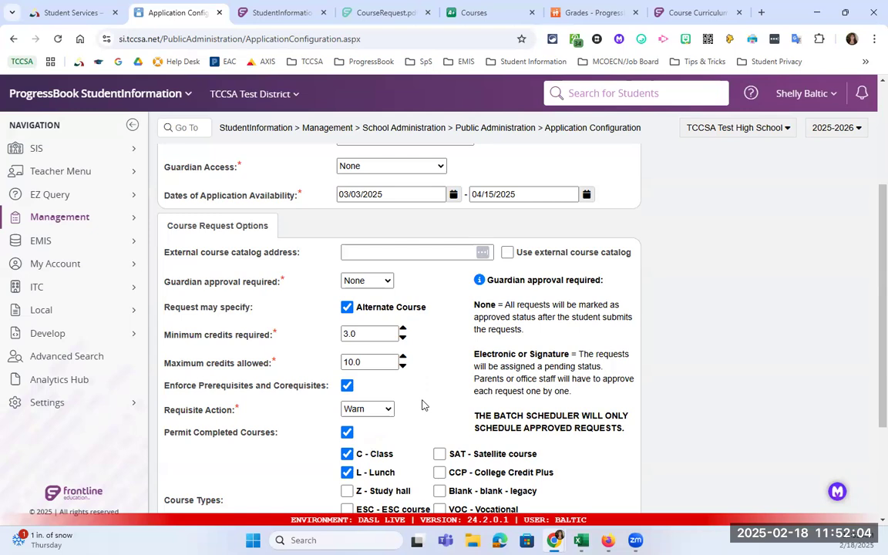
scroll(417, 416, "down", 1)
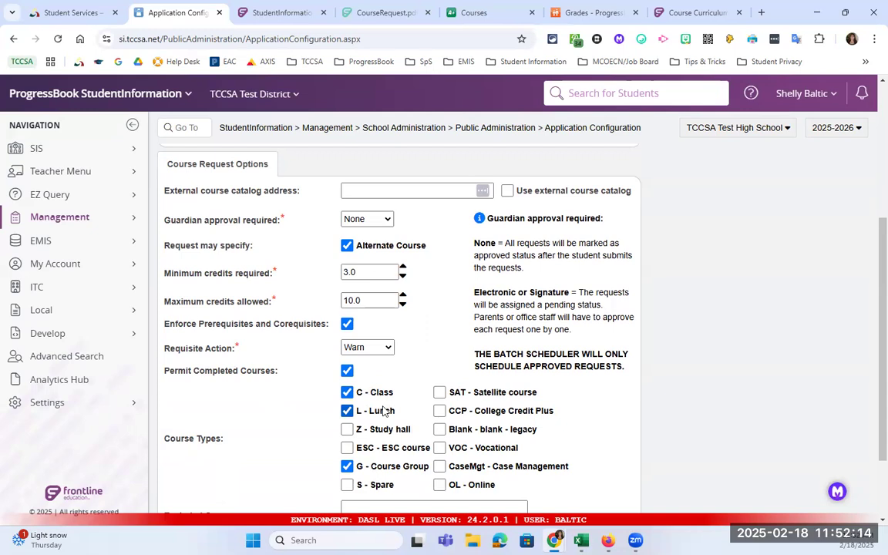
left_click(347, 412)
left_click(441, 412)
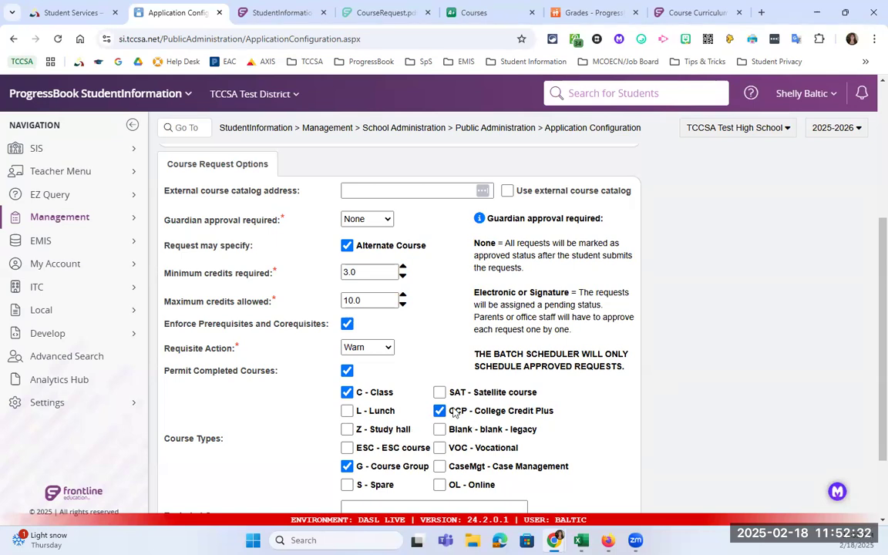
scroll(442, 417, "down", 1)
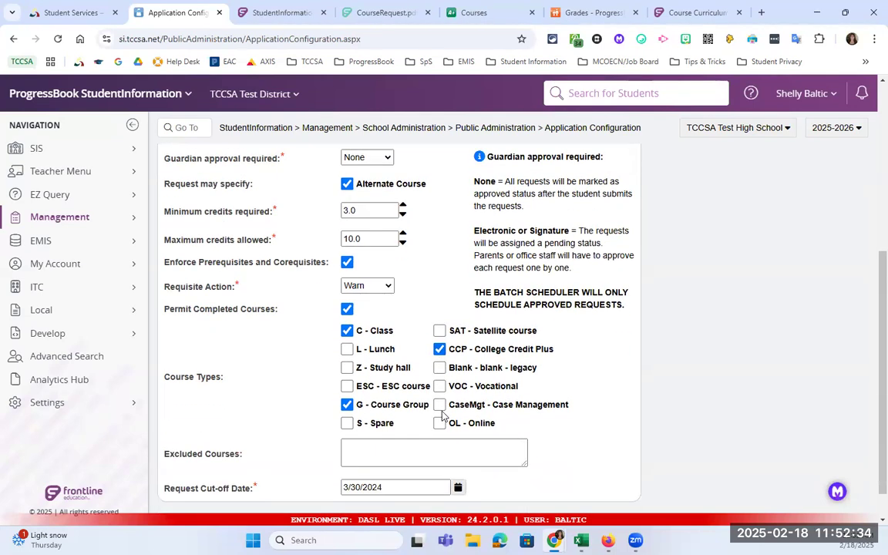
scroll(442, 417, "down", 1)
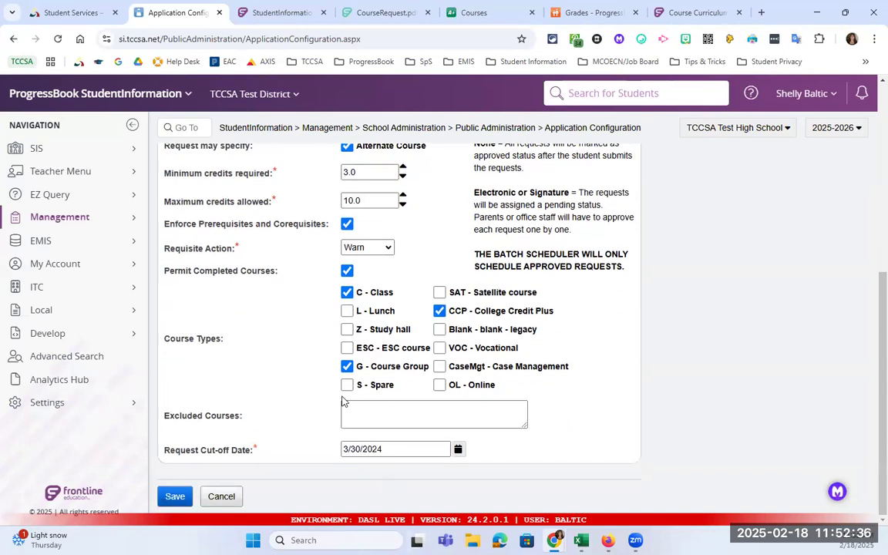
- Replace the 3/30/2024 request cut-off date with 4/15/2025 and save the configuration
left_click(178, 498)
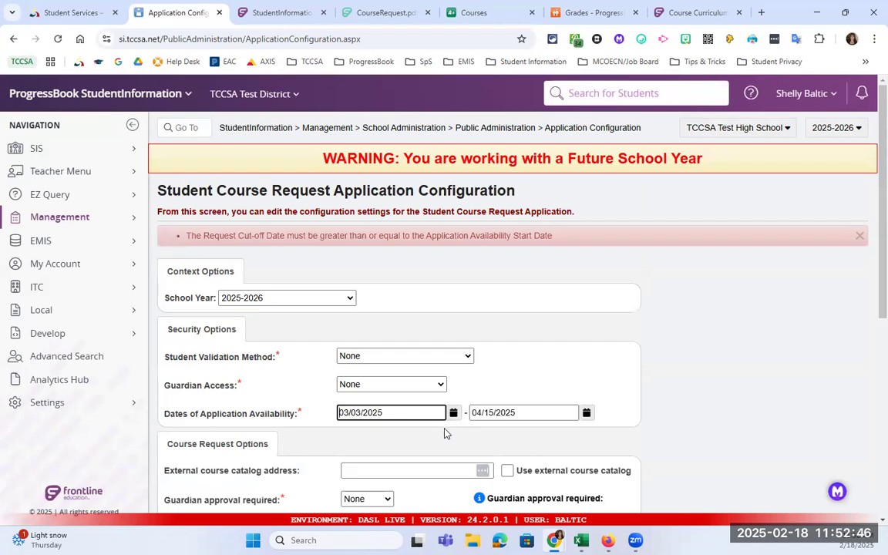
scroll(445, 428, "down", 5)
left_click(397, 448)
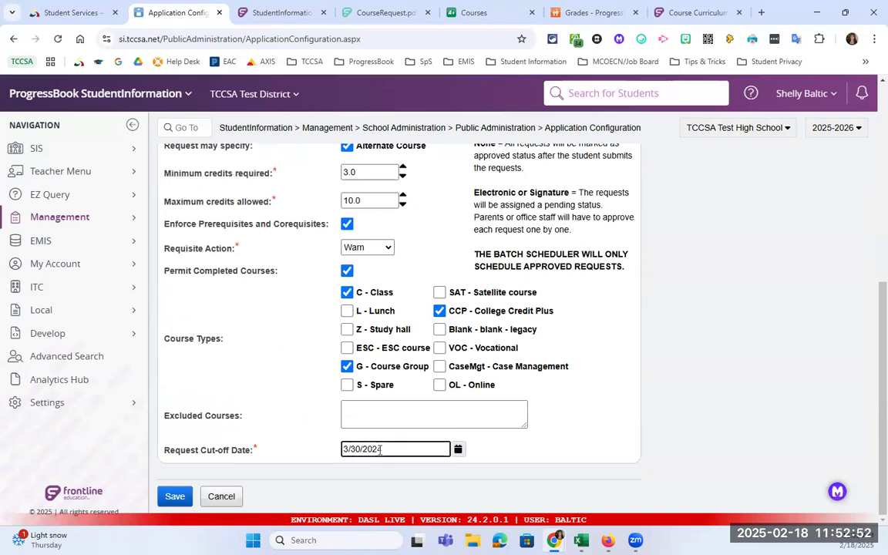
left_click_drag(382, 449, 322, 447)
type("4/15/2025")
left_click(175, 497)
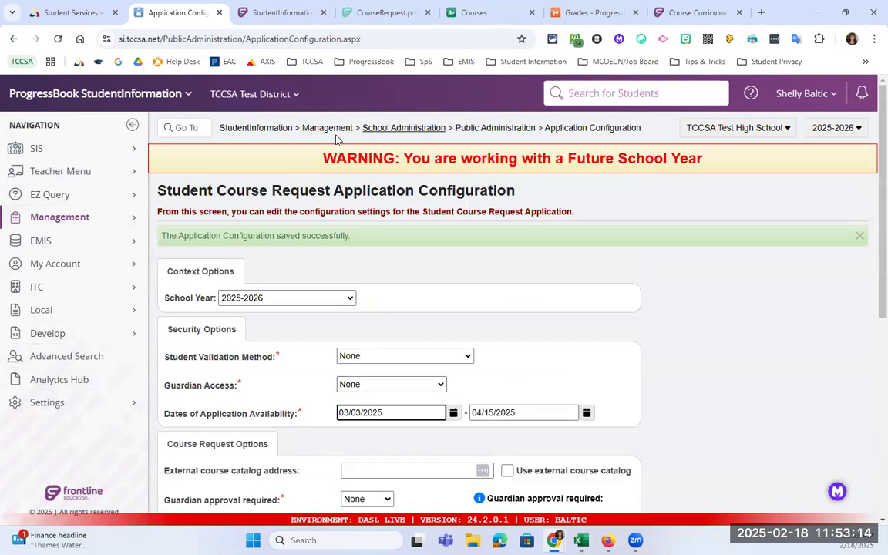
- Go to Management > School Administration > Public Administration > Account Generation and review account types
left_click(133, 218)
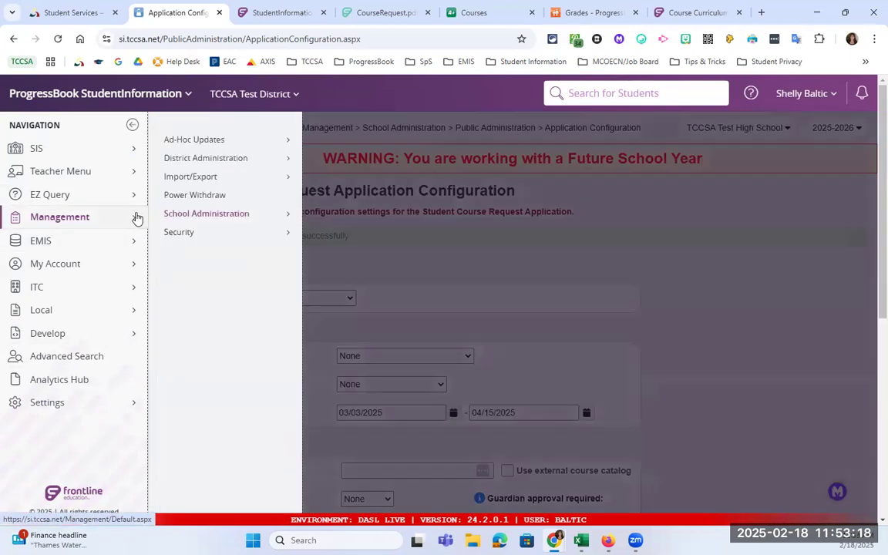
left_click(270, 222)
left_click(375, 398)
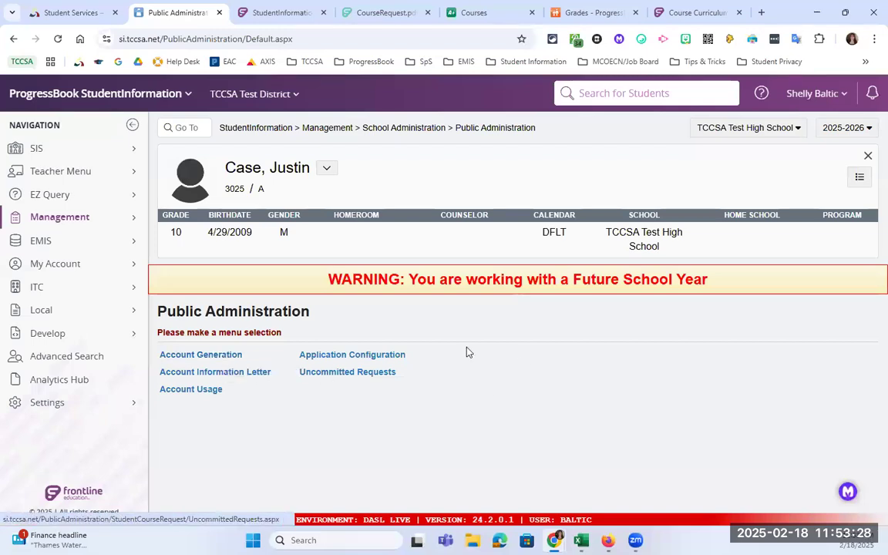
left_click_drag(406, 354, 295, 354)
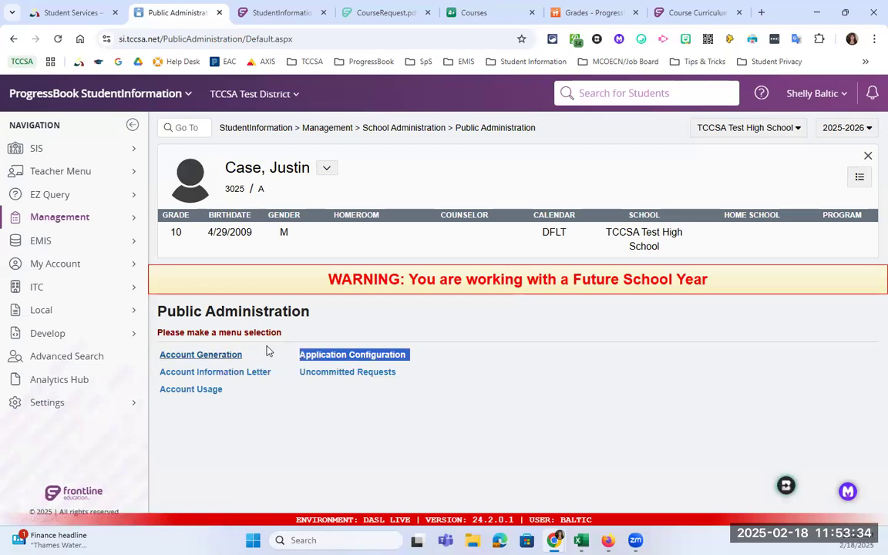
left_click(202, 356)
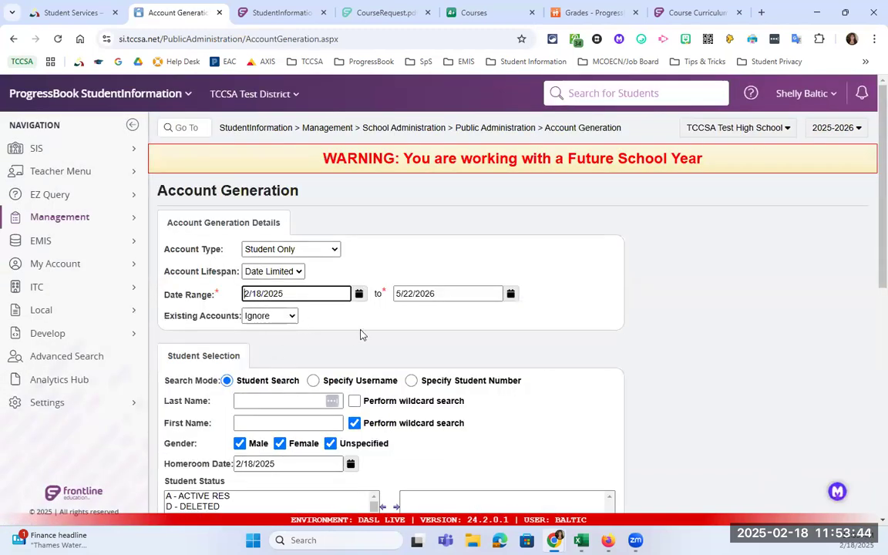
left_click(274, 249)
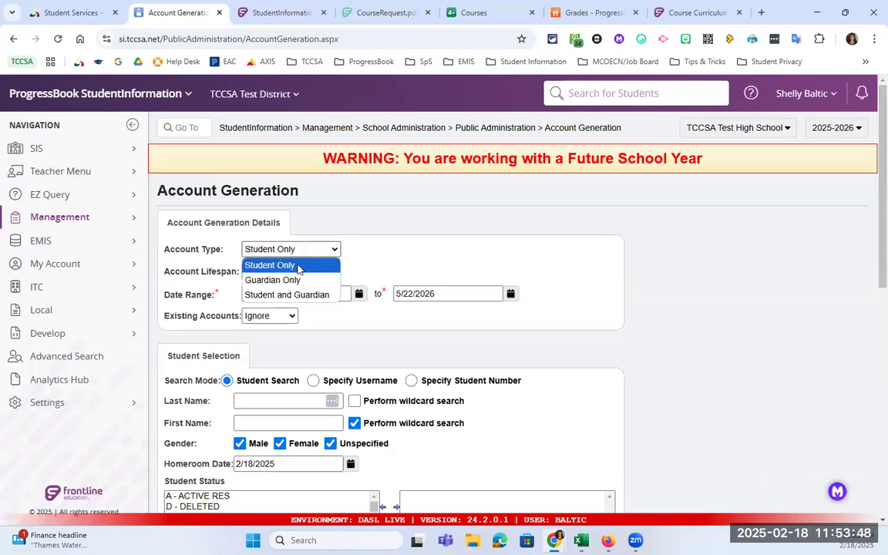
left_click(289, 249)
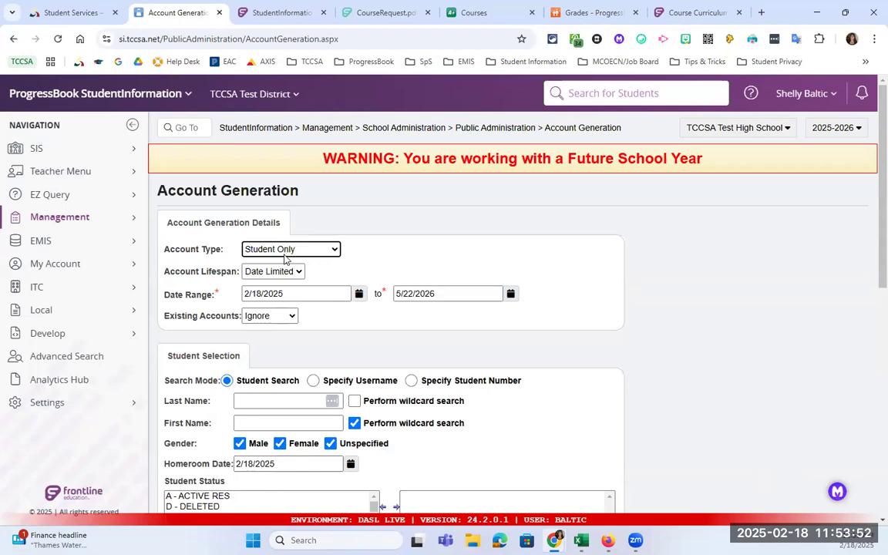
left_click(286, 274)
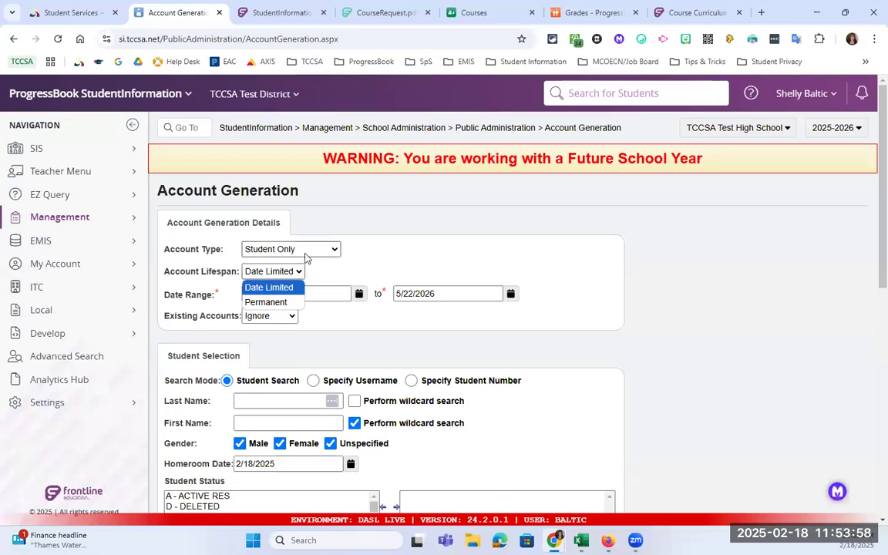
left_click(410, 216)
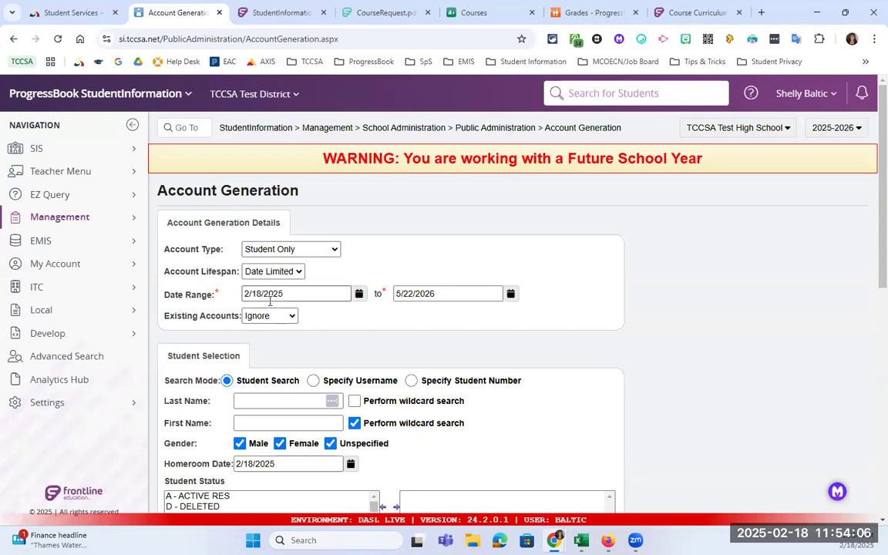
- Change the account date range end date to 08/25/2025 using the calendar
left_click(444, 293)
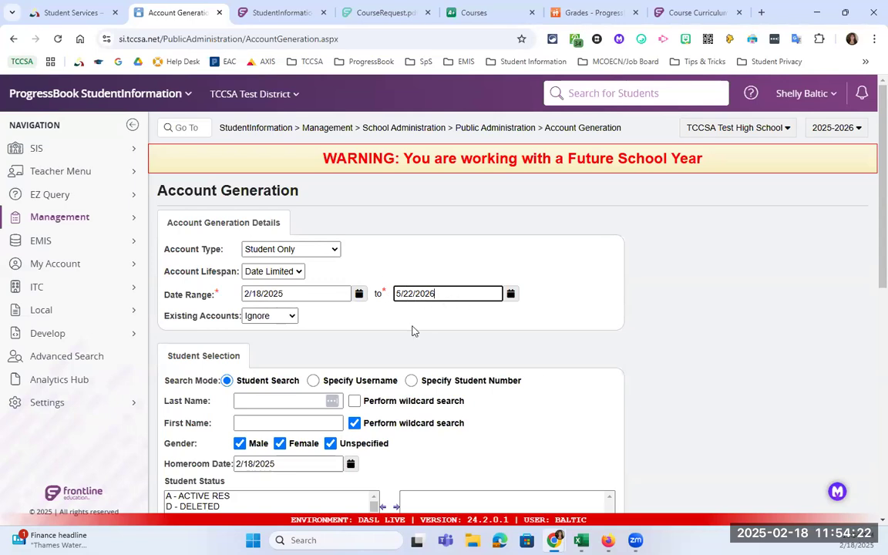
left_click(510, 295)
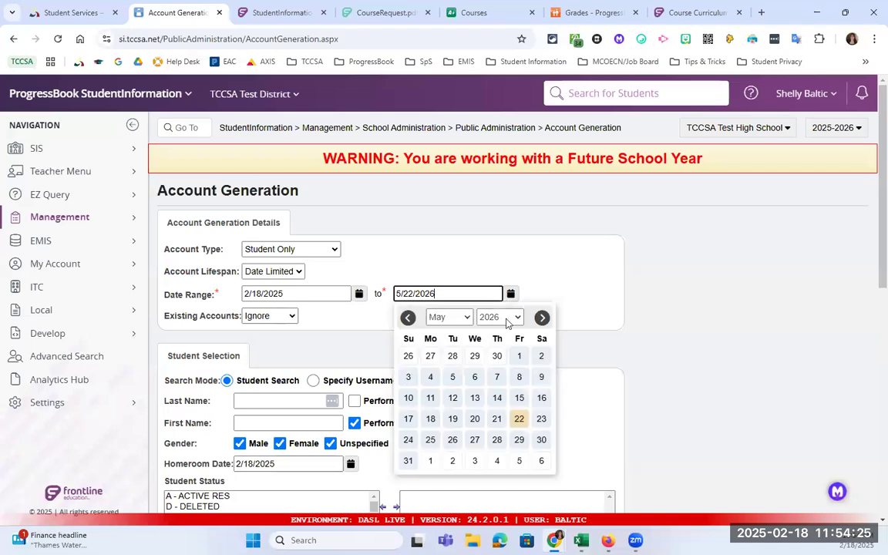
left_click(465, 319)
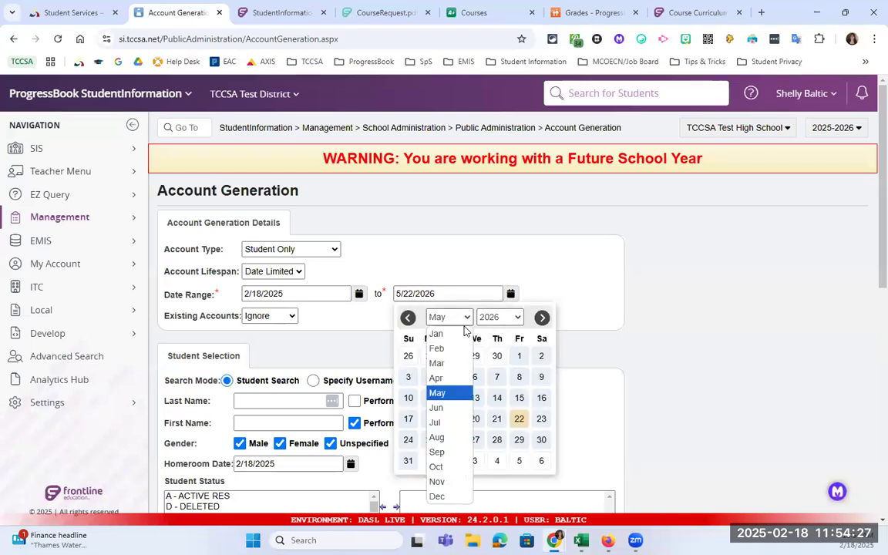
left_click(519, 317)
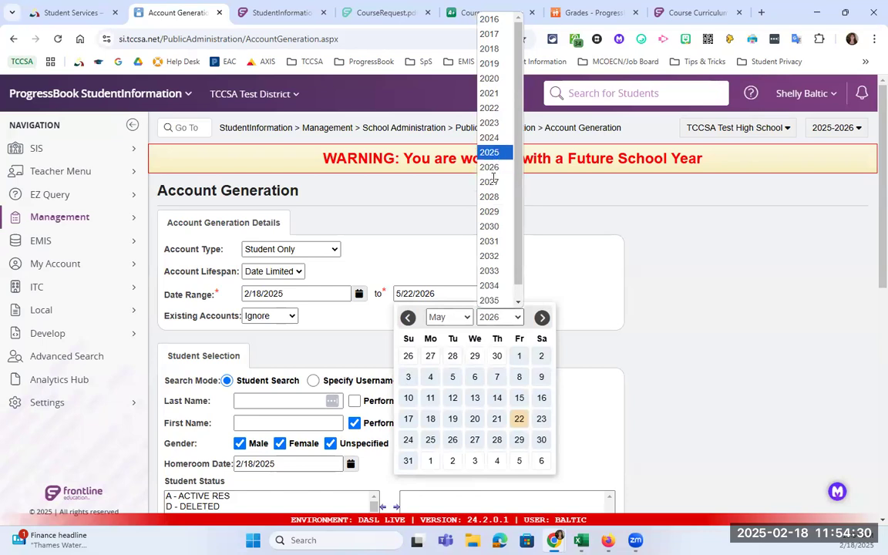
left_click(489, 152)
left_click(449, 317)
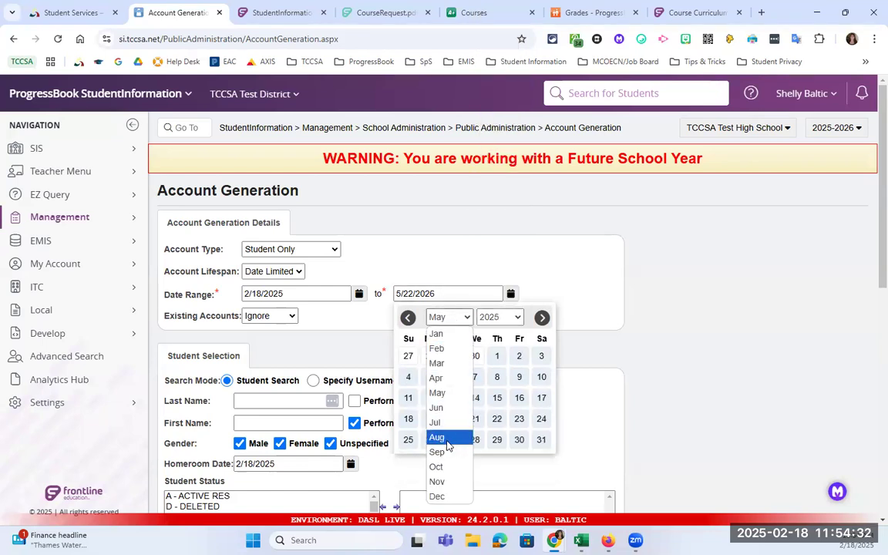
left_click(440, 437)
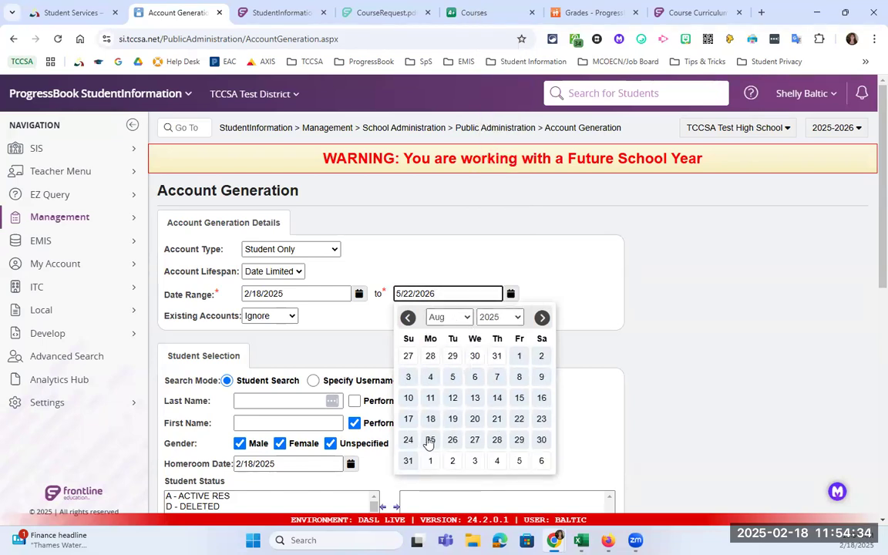
left_click(430, 440)
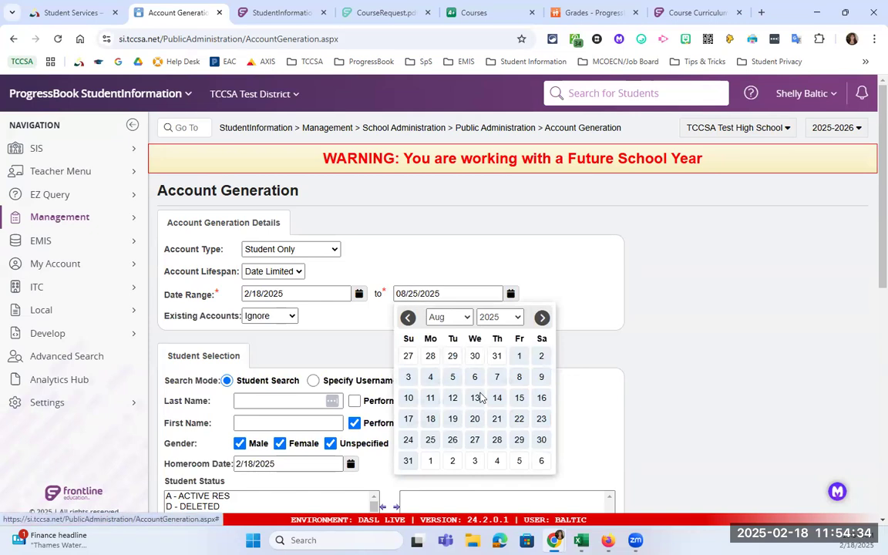
left_click(291, 318)
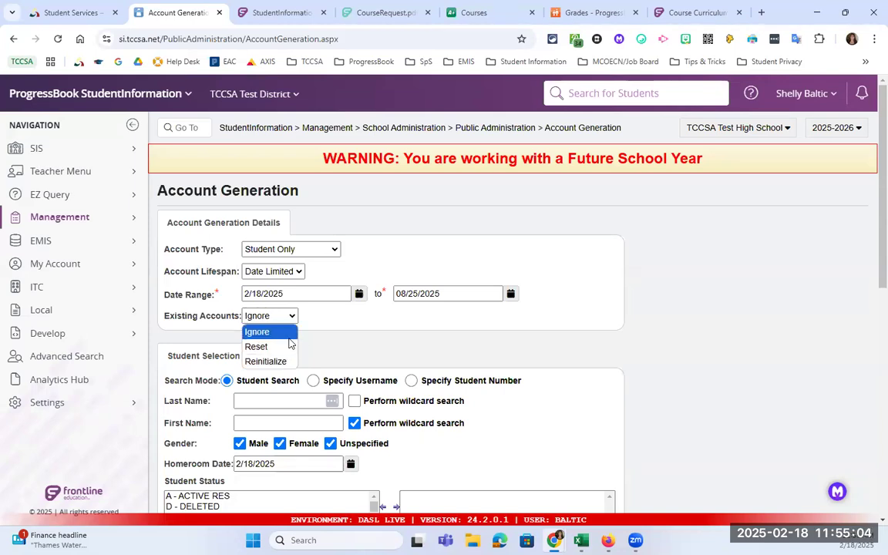
left_click(395, 343)
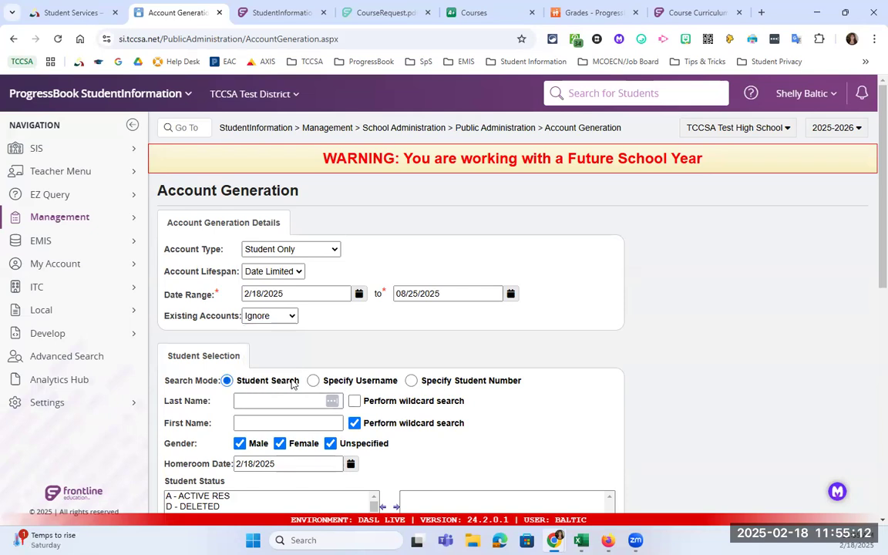
- Add A - ACTIVE RES and N - NON-RES to the selected student statuses
scroll(291, 383, "down", 1)
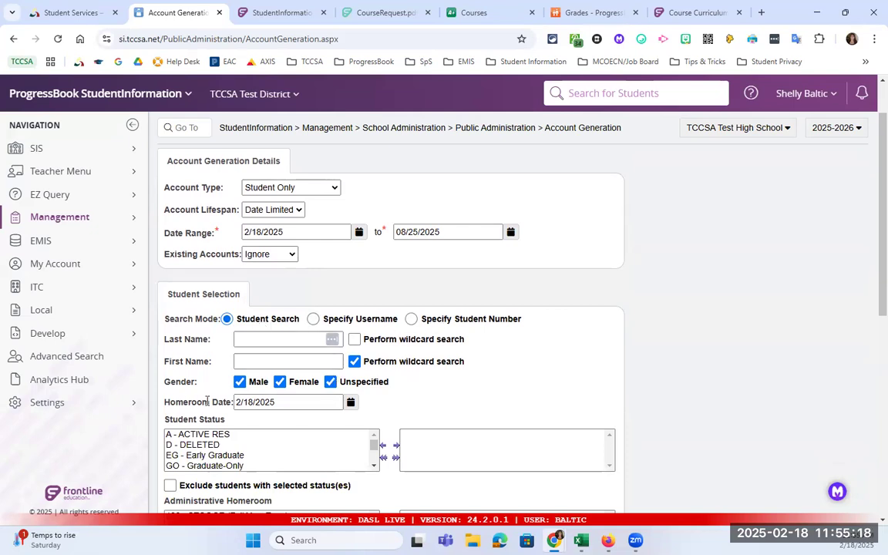
scroll(207, 401, "down", 2)
double_click(210, 312)
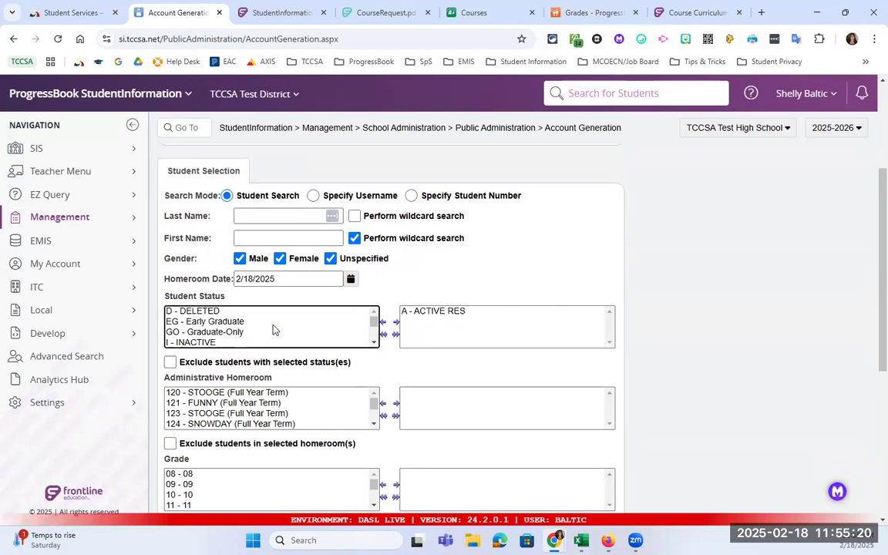
scroll(367, 345, "down", 2)
scroll(367, 345, "down", 1)
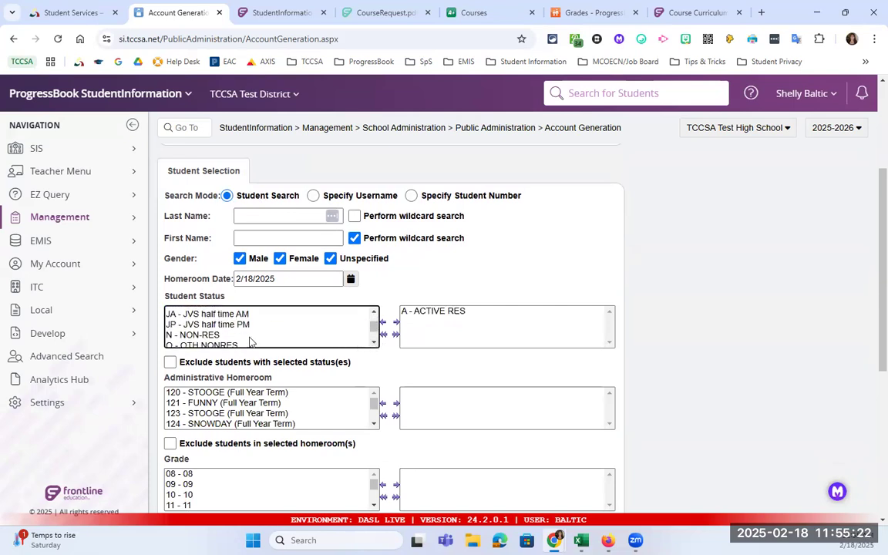
left_click_drag(231, 334, 252, 346)
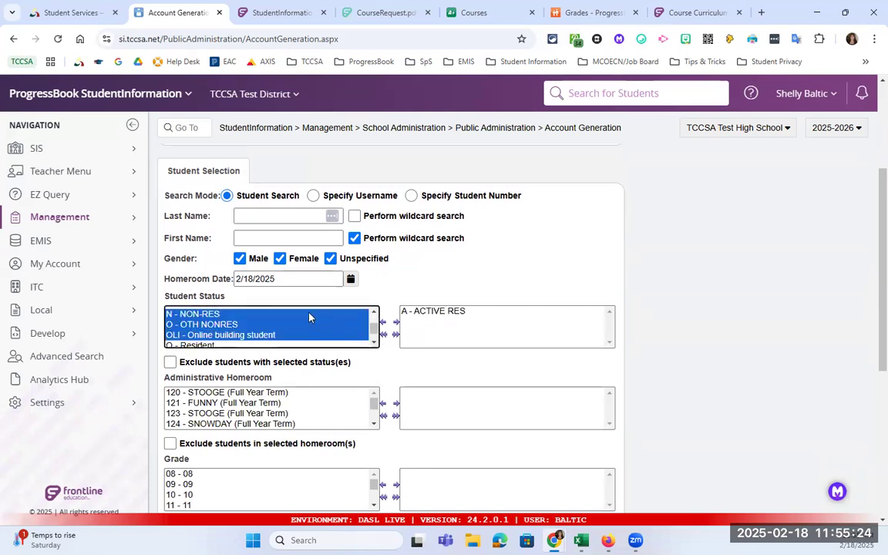
double_click(230, 317)
- Preview the students matching the account generation criteria
scroll(323, 370, "down", 1)
scroll(319, 349, "down", 1)
scroll(331, 385, "down", 1)
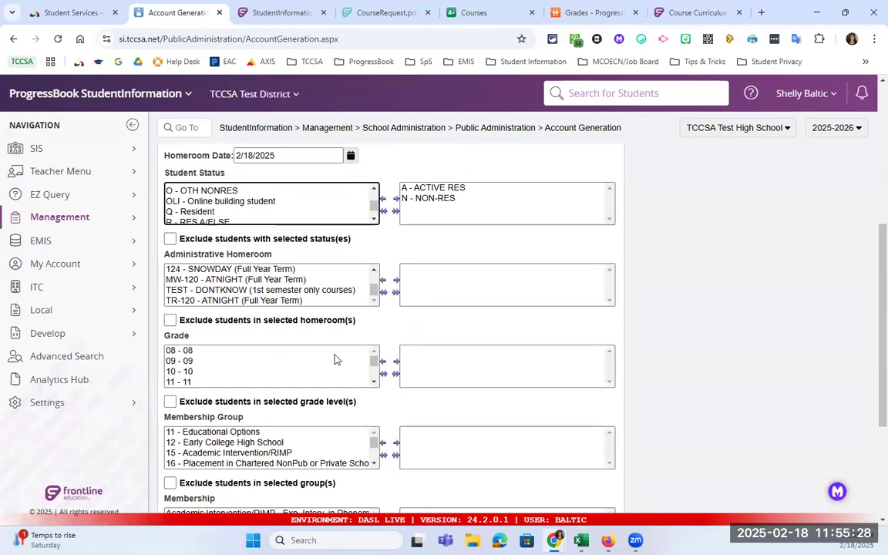
scroll(324, 378, "down", 1)
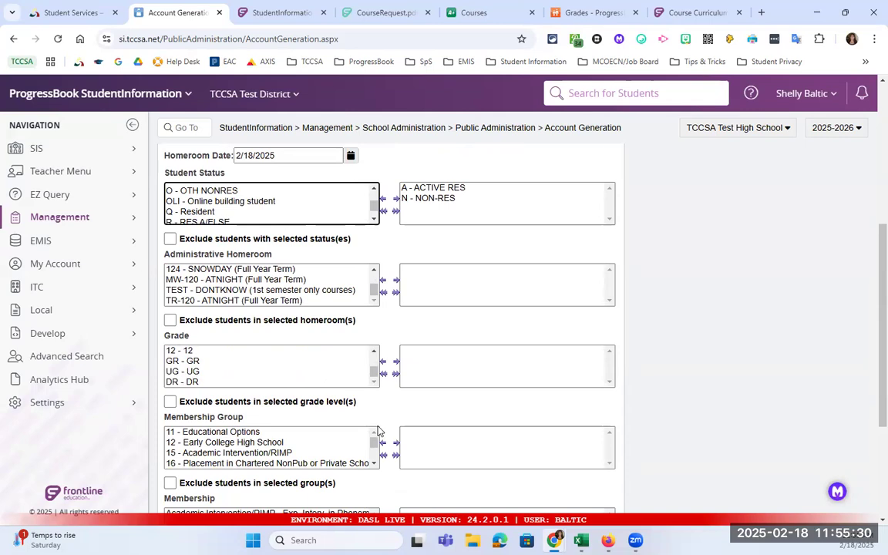
scroll(370, 416, "down", 2)
scroll(377, 429, "down", 1)
scroll(375, 434, "down", 1)
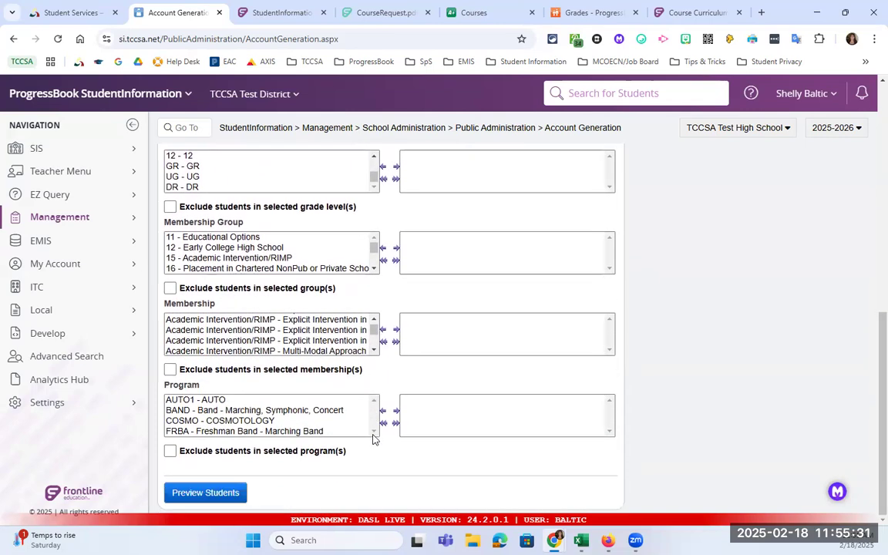
left_click(208, 493)
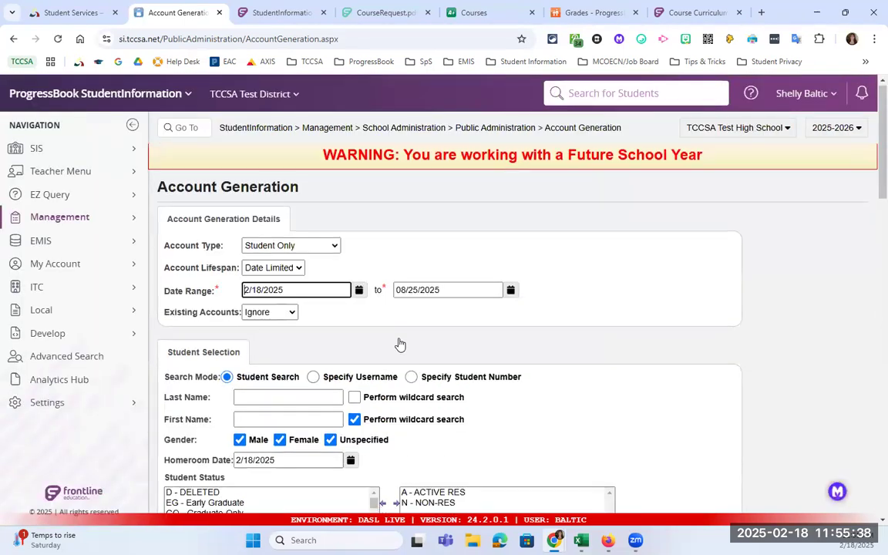
scroll(398, 343, "down", 7)
scroll(401, 340, "down", 3)
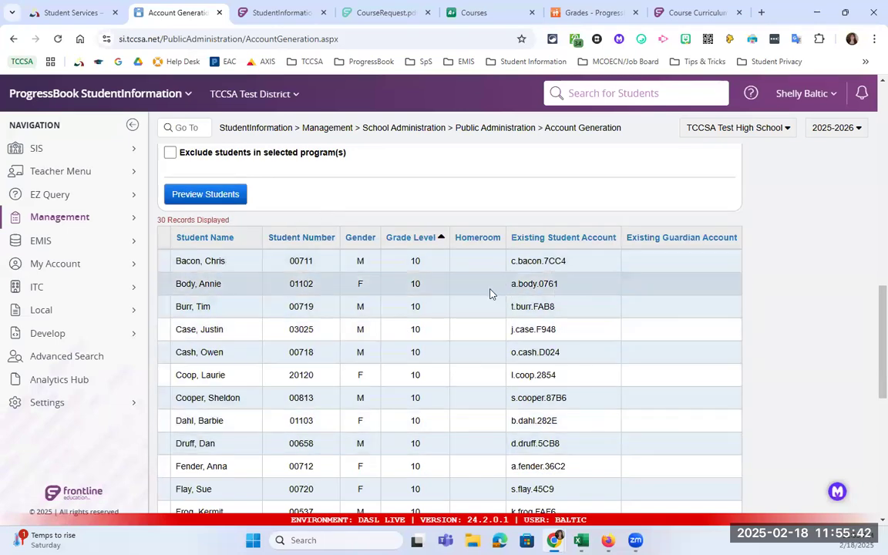
double_click(532, 308)
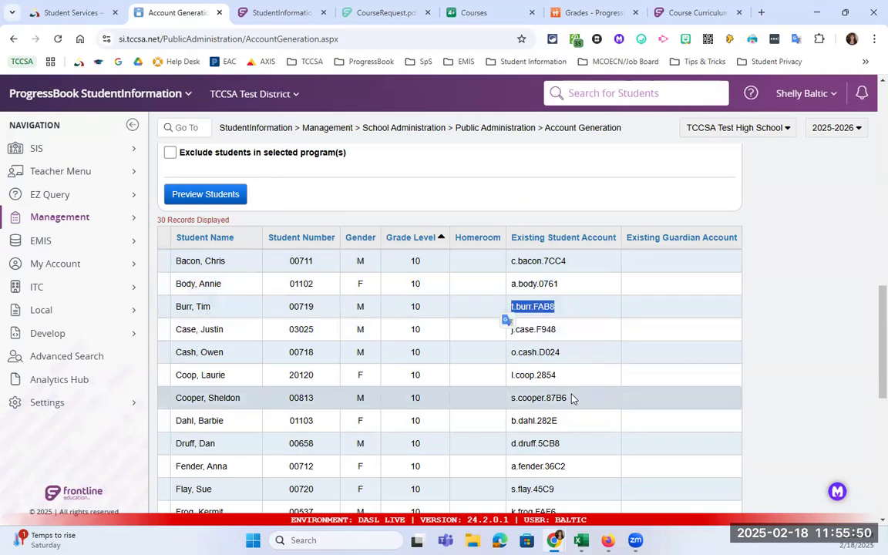
scroll(582, 389, "down", 3)
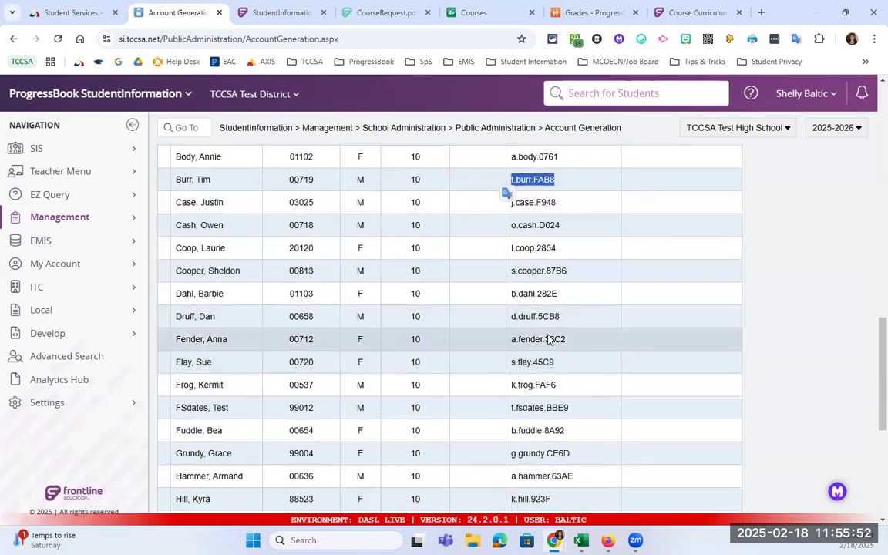
scroll(547, 339, "down", 2)
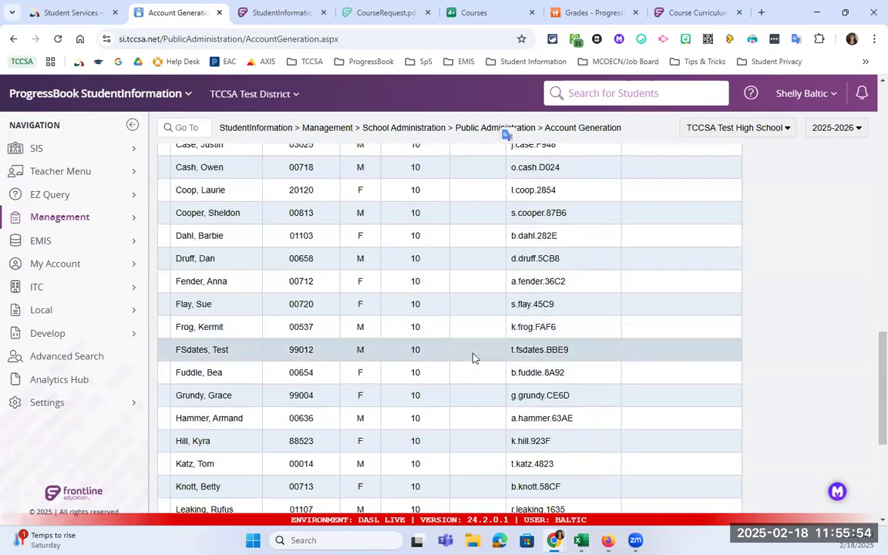
scroll(574, 366, "down", 2)
scroll(574, 366, "down", 5)
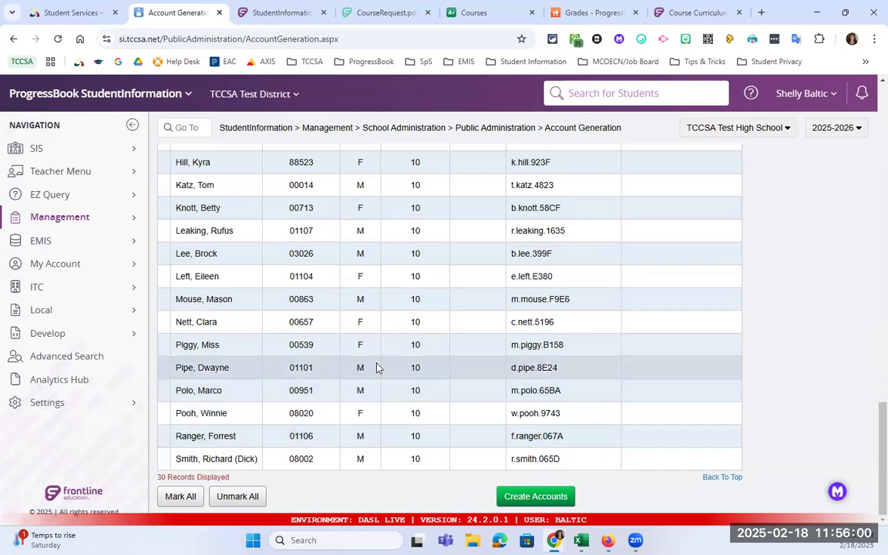
double_click(537, 321)
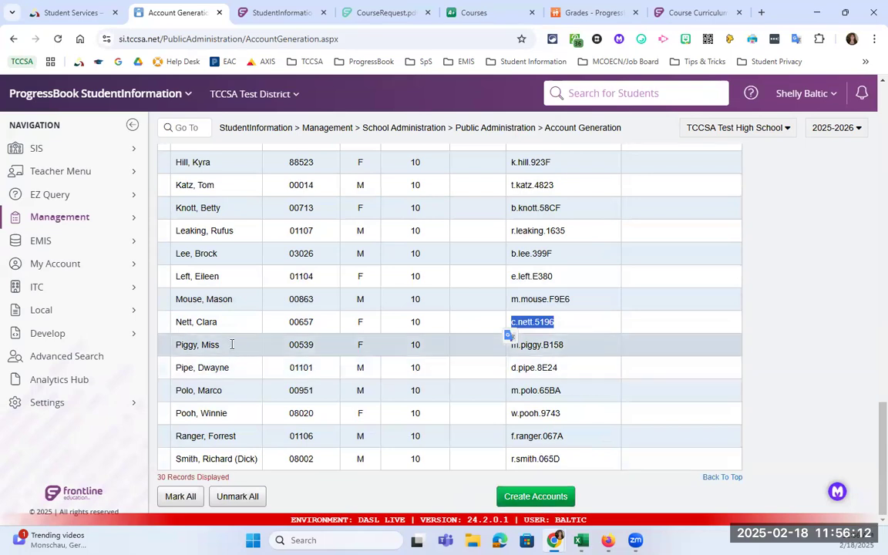
scroll(233, 347, "up", 3)
scroll(233, 346, "up", 6)
scroll(211, 306, "down", 2)
scroll(211, 305, "up", 1)
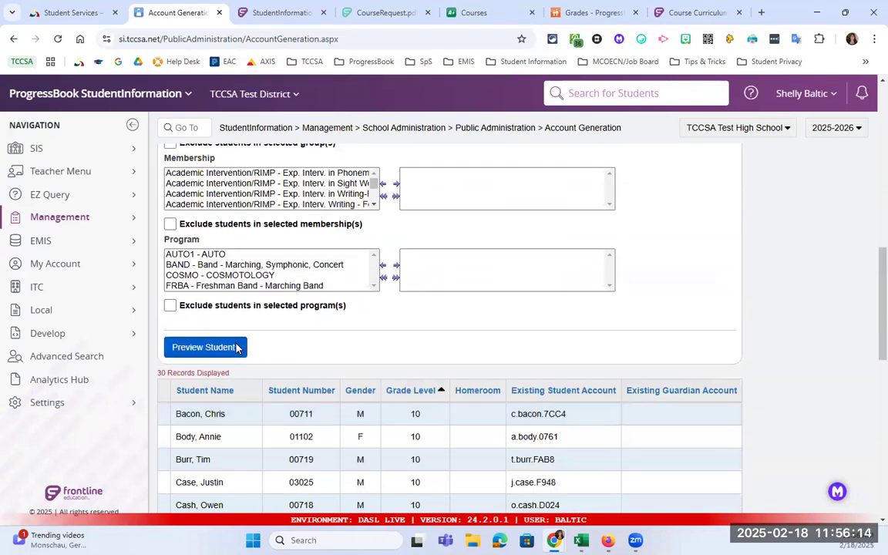
scroll(183, 356, "down", 1)
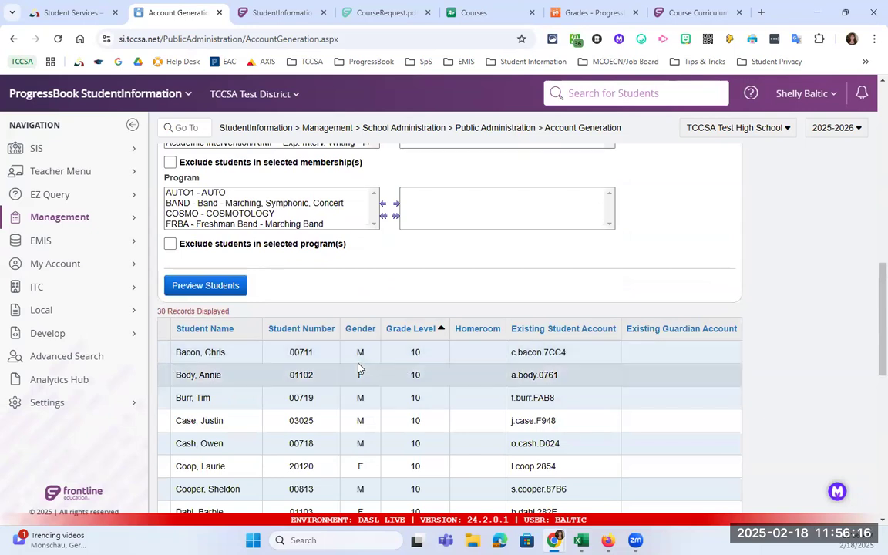
scroll(359, 360, "down", 1)
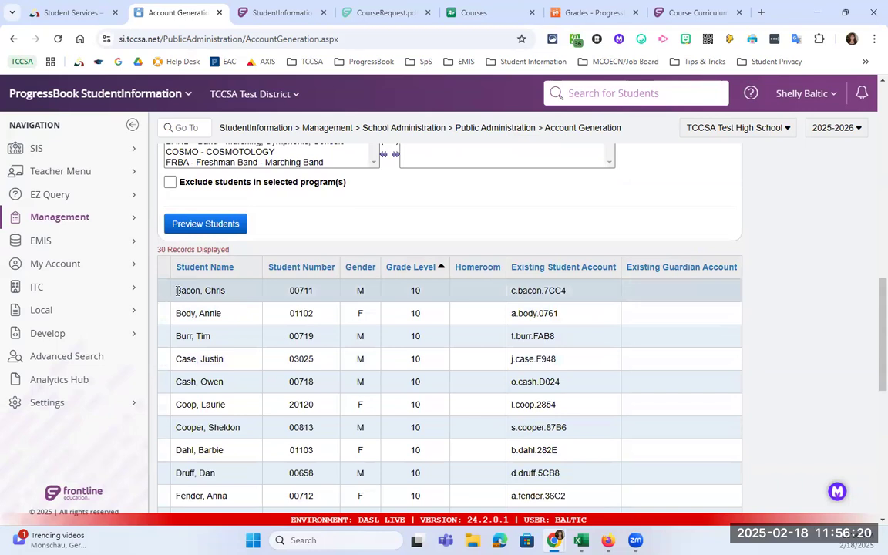
scroll(176, 289, "down", 8)
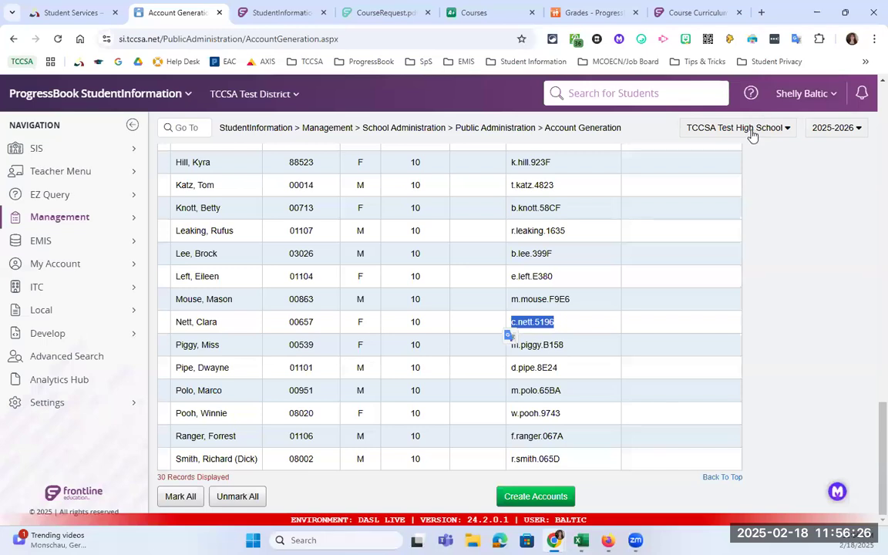
left_click(169, 468)
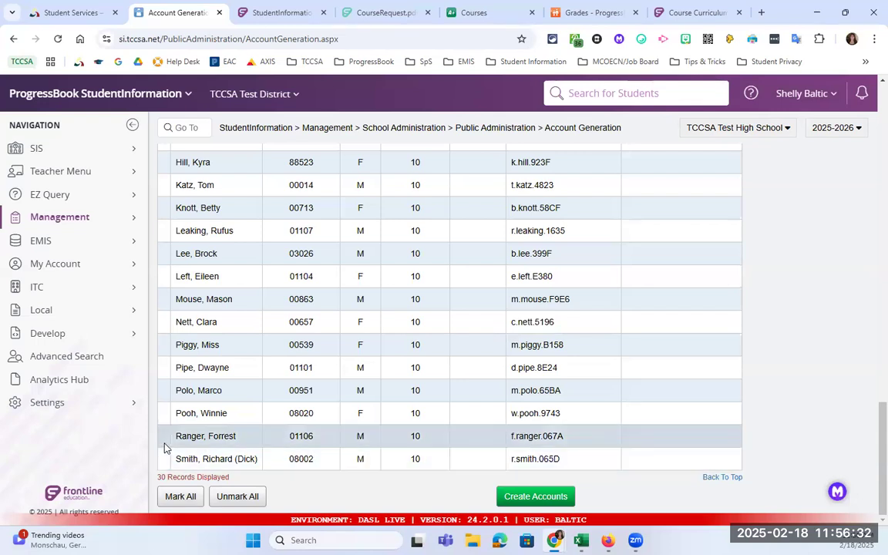
scroll(174, 428, "up", 3)
scroll(175, 423, "up", 5)
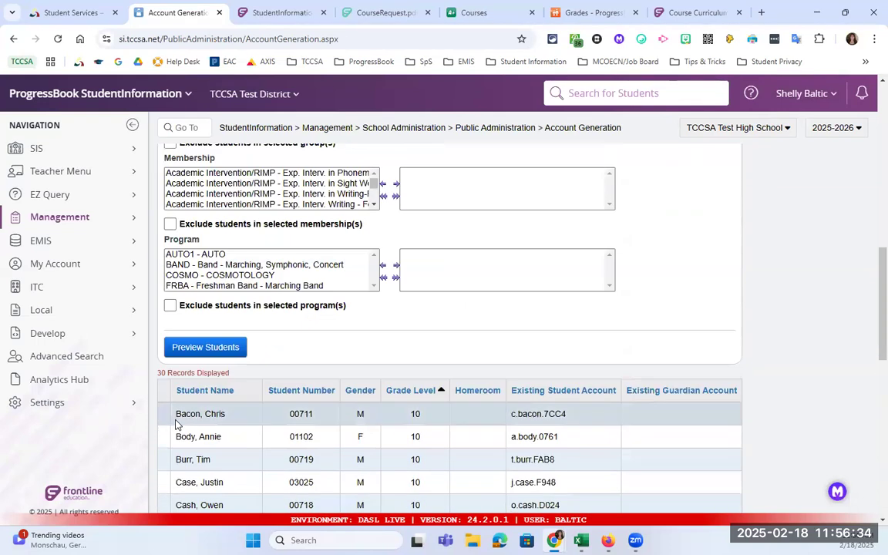
scroll(177, 425, "down", 8)
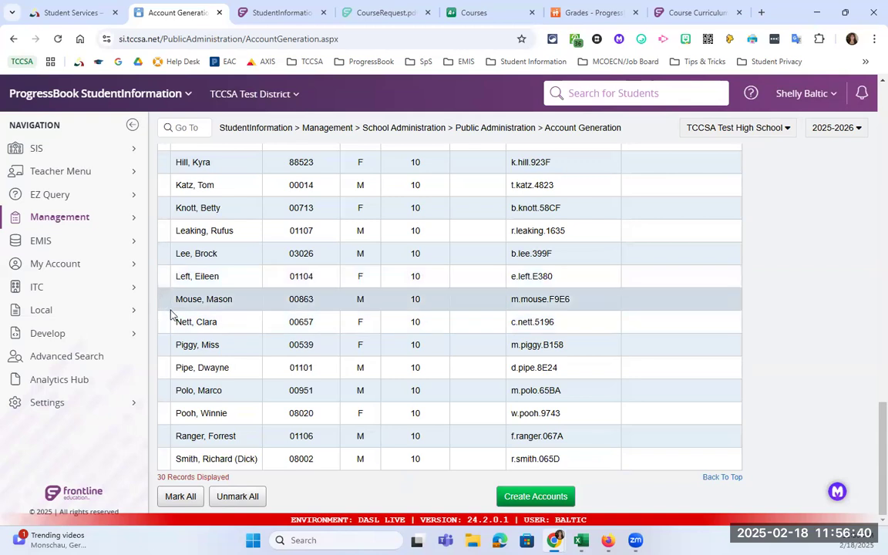
- Create accounts for the previewed students and review the results
left_click(515, 495)
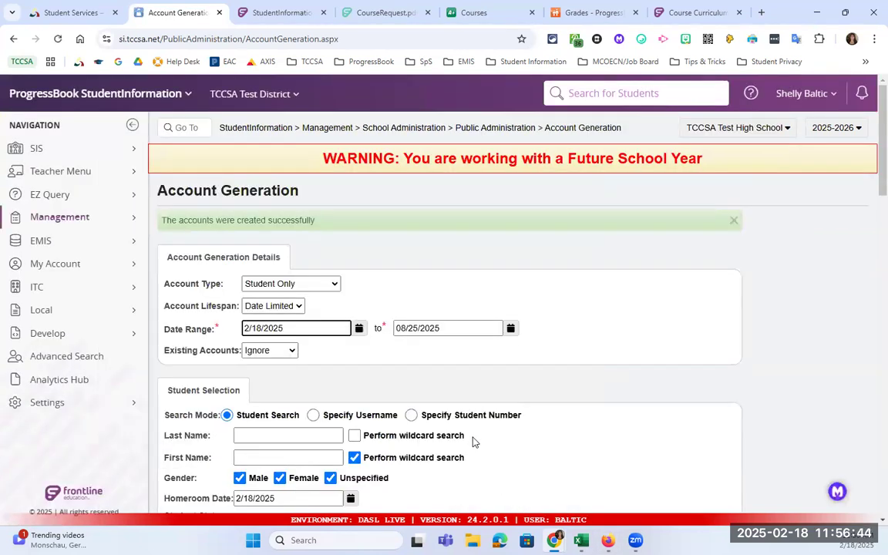
scroll(473, 441, "down", 3)
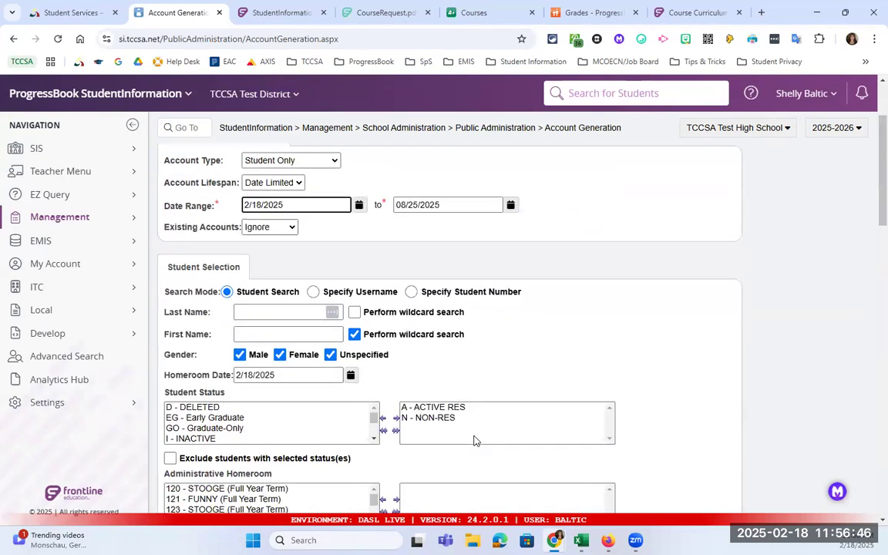
scroll(474, 440, "down", 8)
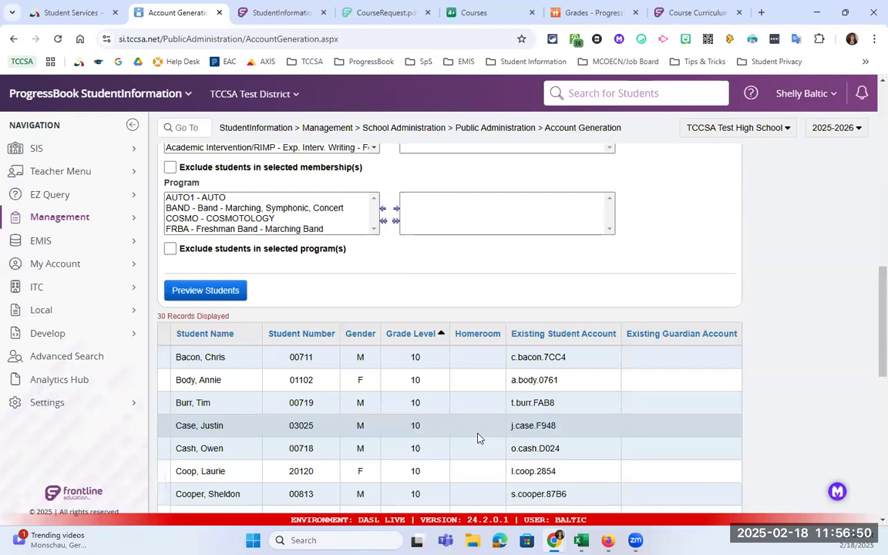
scroll(478, 436, "up", 12)
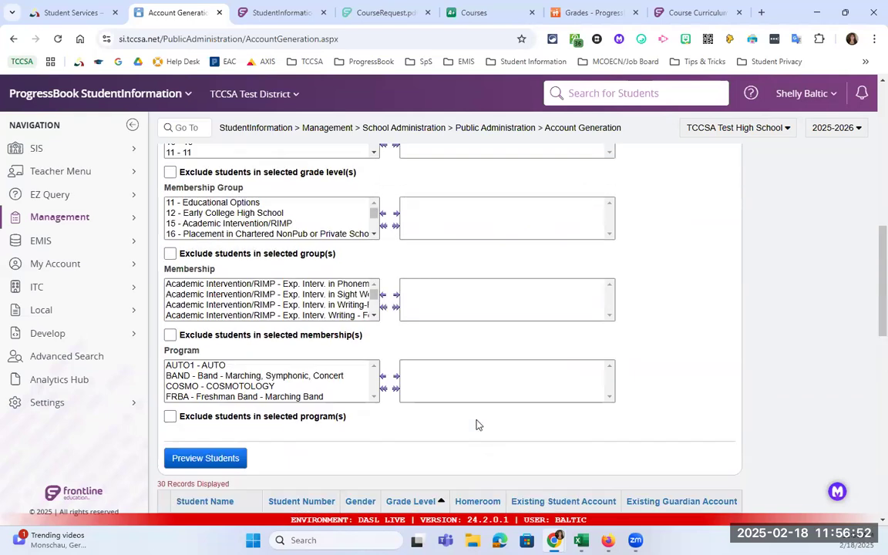
scroll(399, 392, "up", 3)
- Change Existing Accounts handling from Ignore to Reset
left_click(269, 350)
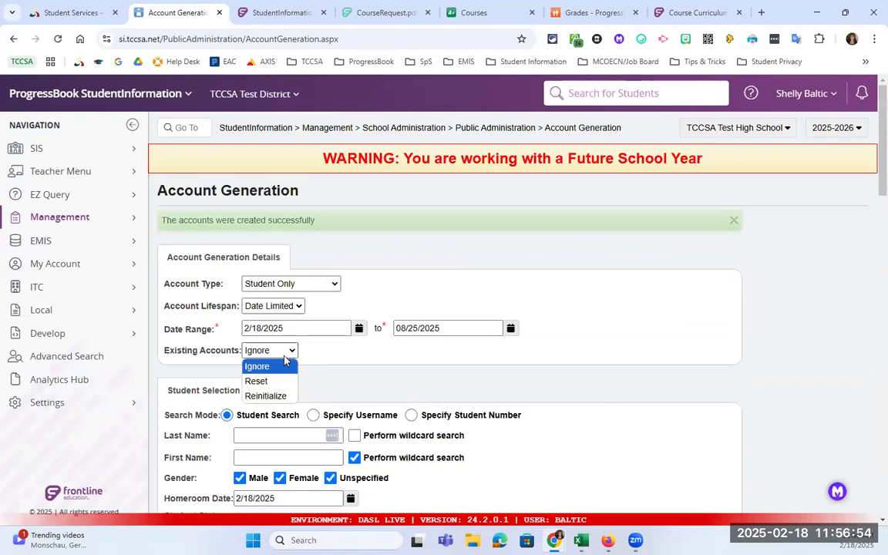
left_click(259, 378)
scroll(384, 363, "down", 3)
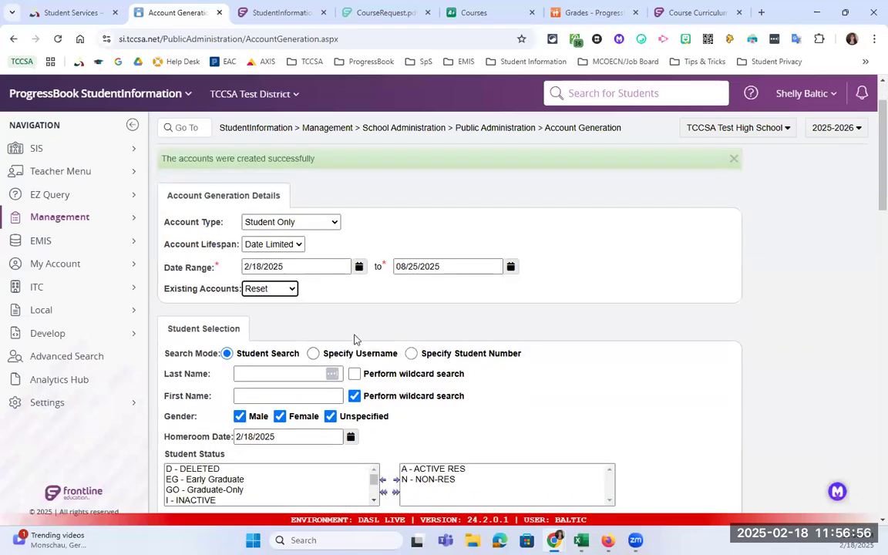
scroll(323, 278, "down", 10)
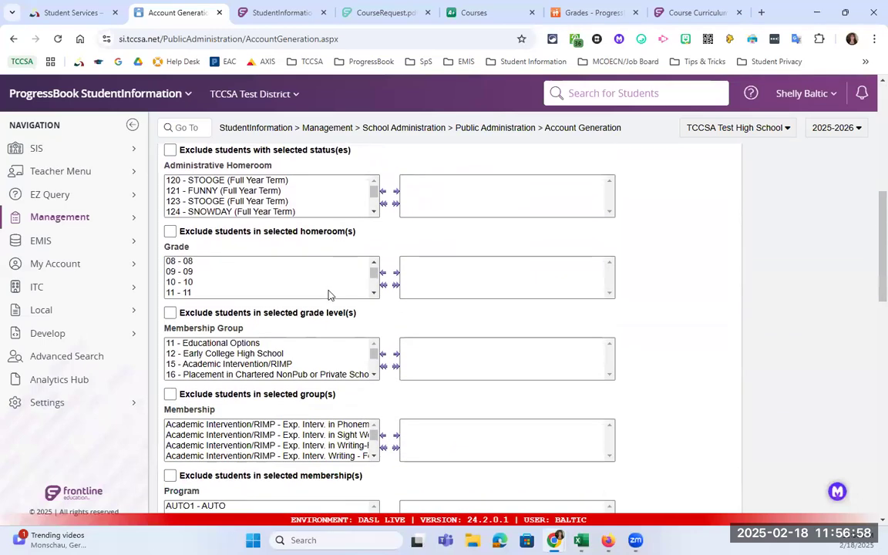
scroll(384, 446, "down", 5)
- Preview the 30 grade 10 students again and check an existing account username
left_click(223, 228)
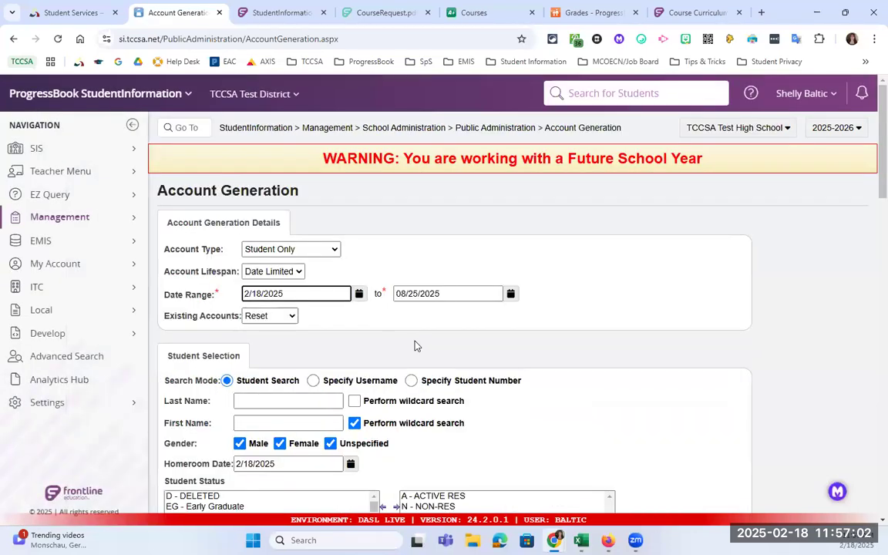
scroll(386, 375, "down", 8)
scroll(386, 376, "down", 5)
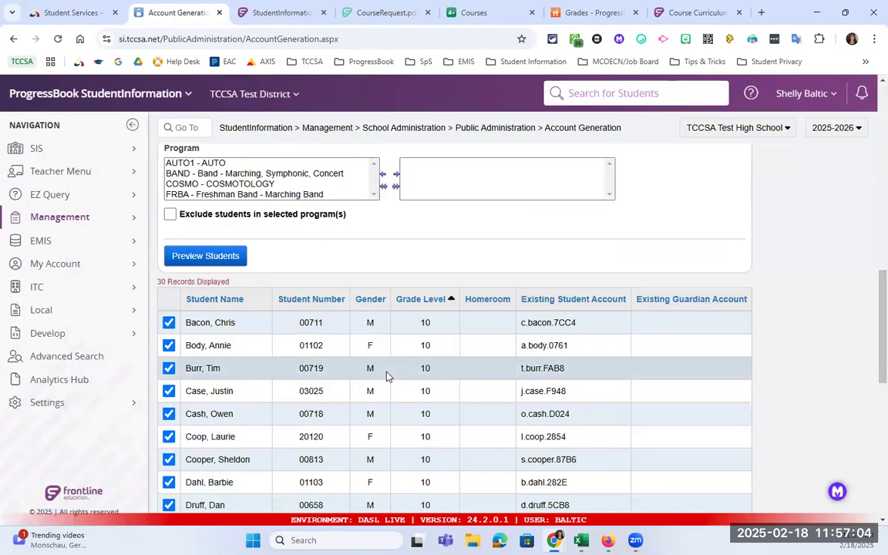
scroll(385, 349, "down", 3)
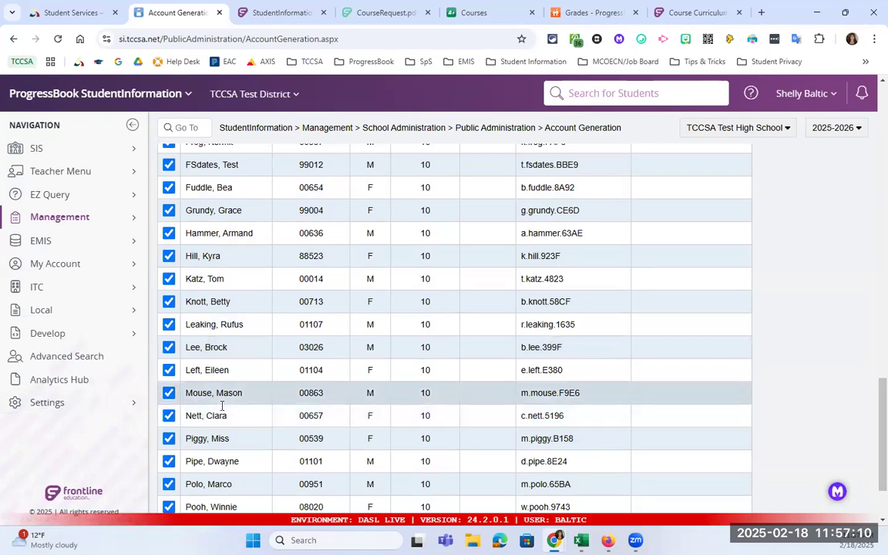
scroll(253, 426, "down", 2)
triple_click(517, 327)
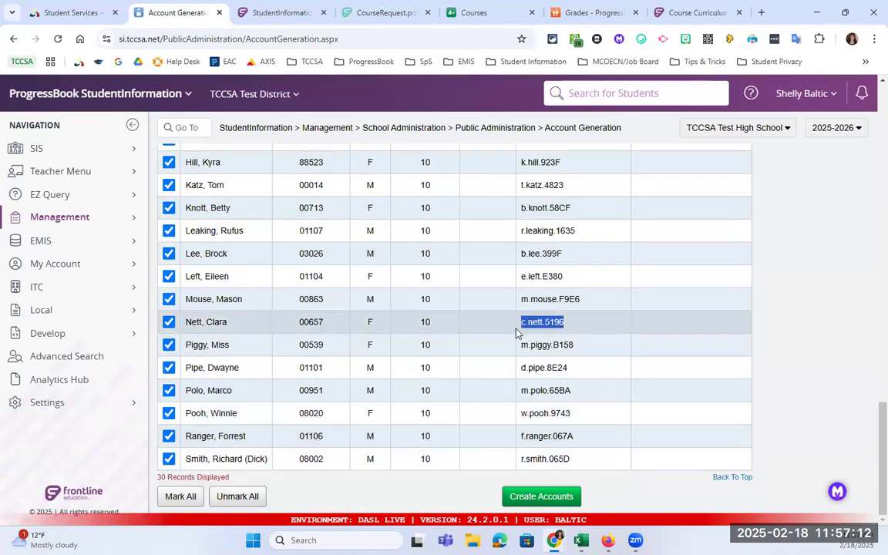
- Create the reset accounts, then open Account Information Letter from Public Administration
left_click(538, 496)
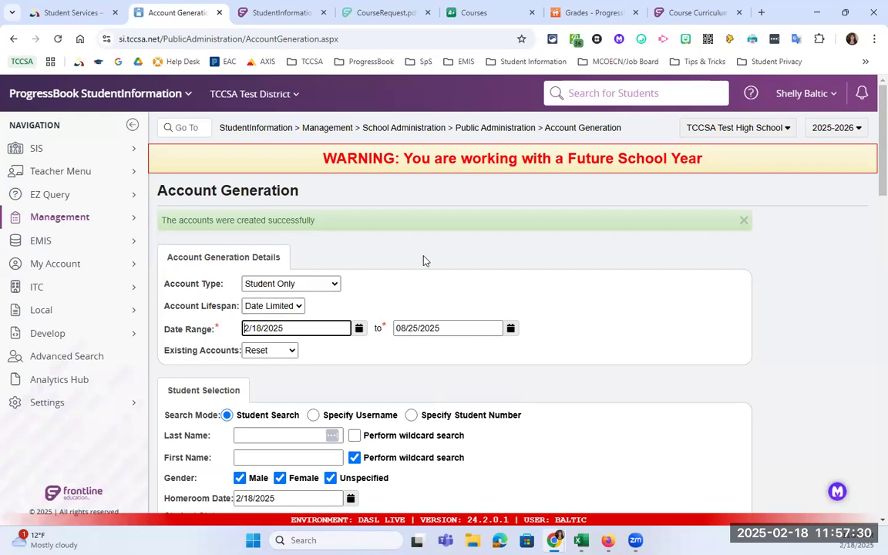
left_click(528, 128)
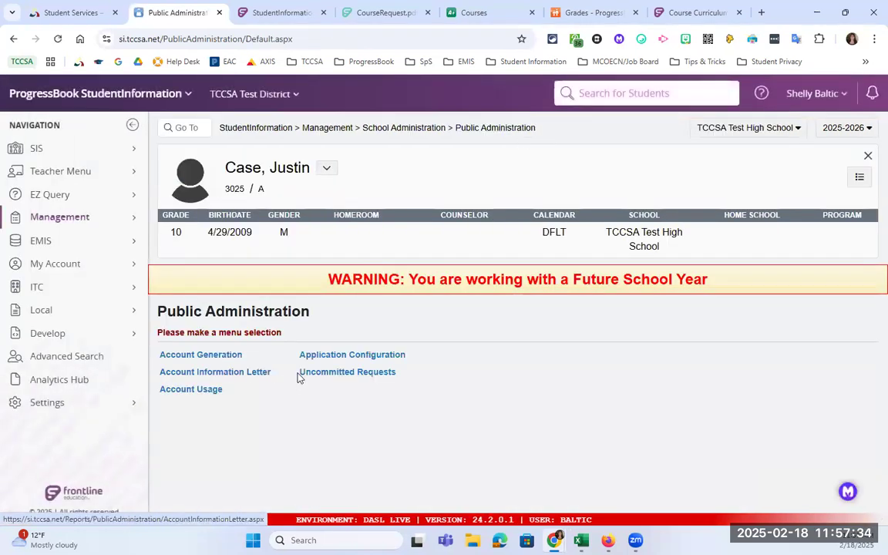
left_click(209, 374)
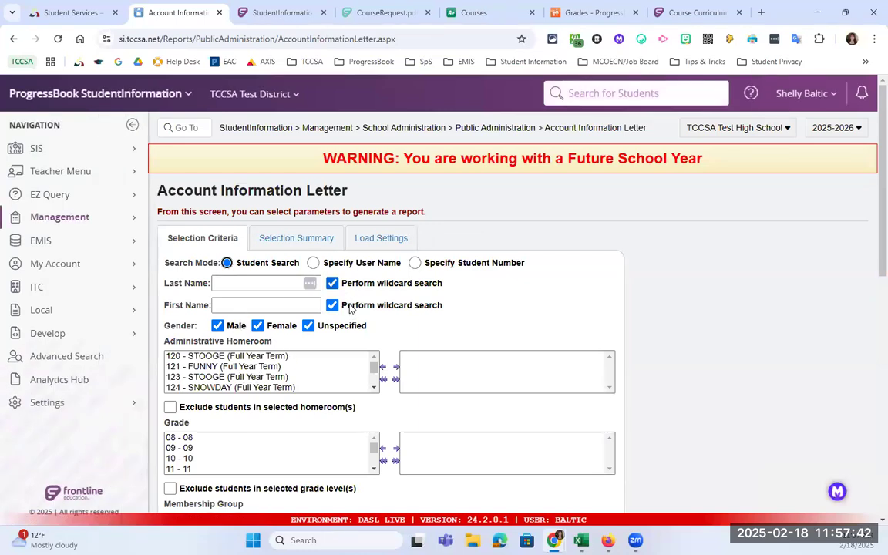
- Add grade 10 to the chosen grades for the letters
scroll(335, 303, "down", 1)
double_click(187, 397)
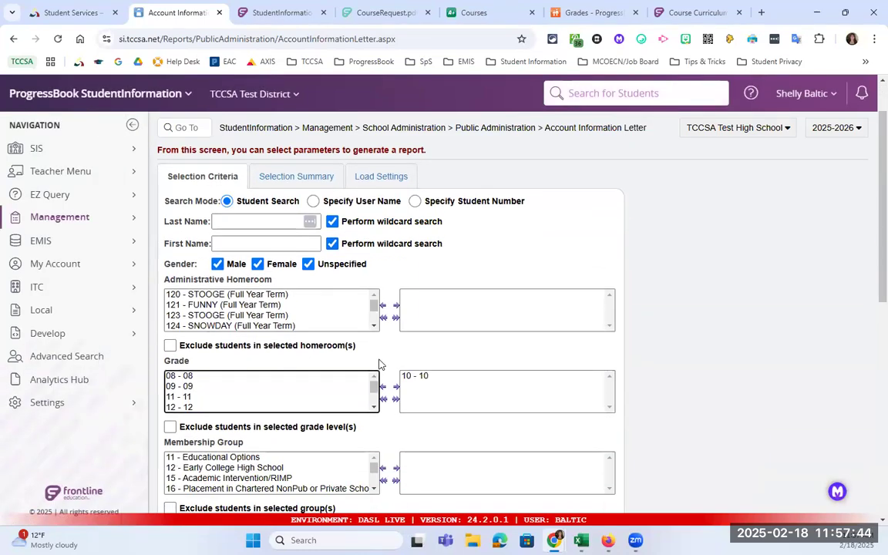
scroll(393, 345, "down", 4)
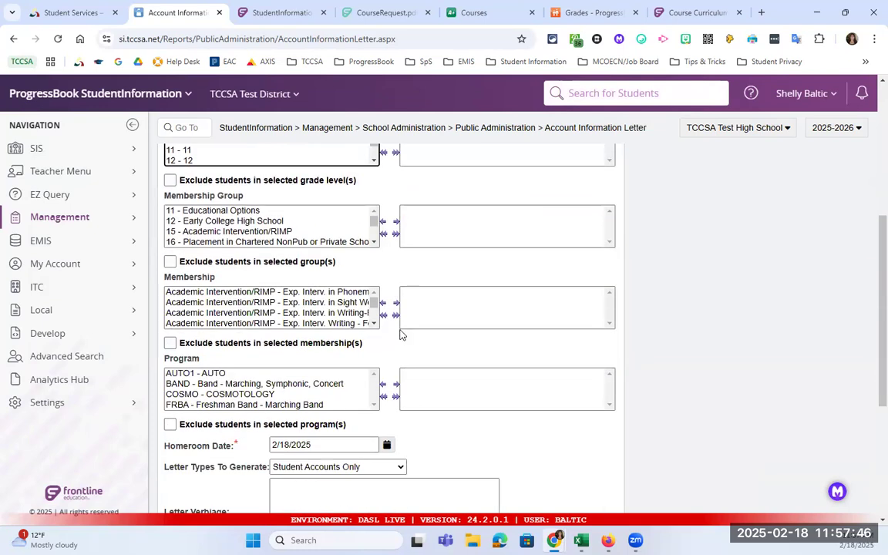
scroll(400, 334, "down", 1)
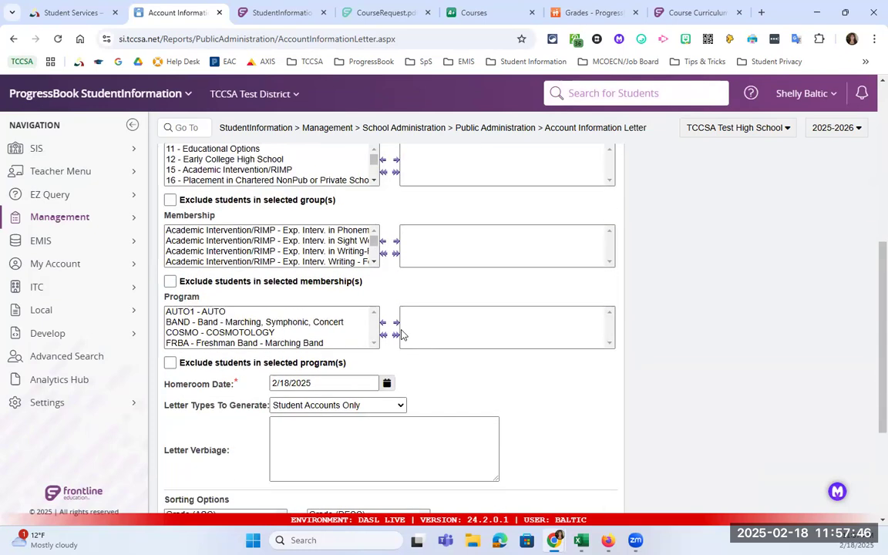
- Keep Student Accounts Only as the letter type and begin the verbiage with 'Dear'
left_click(363, 413)
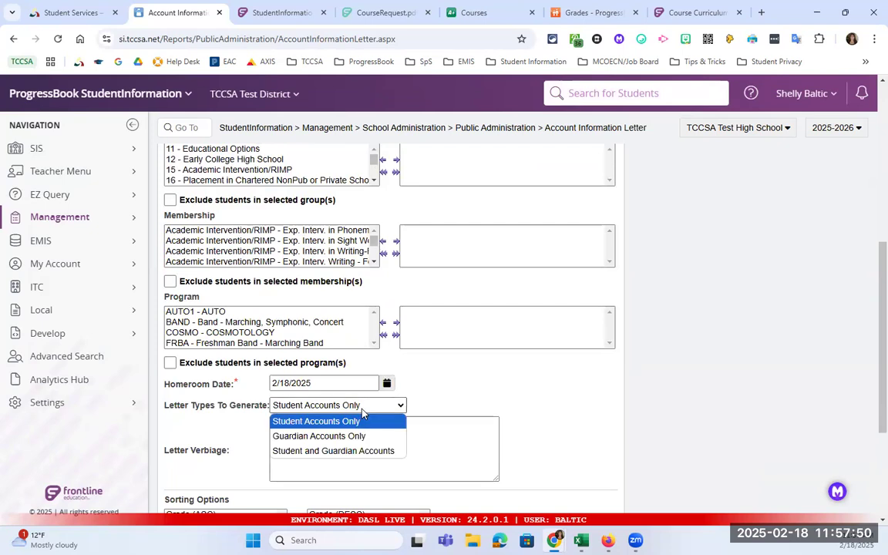
left_click(297, 431)
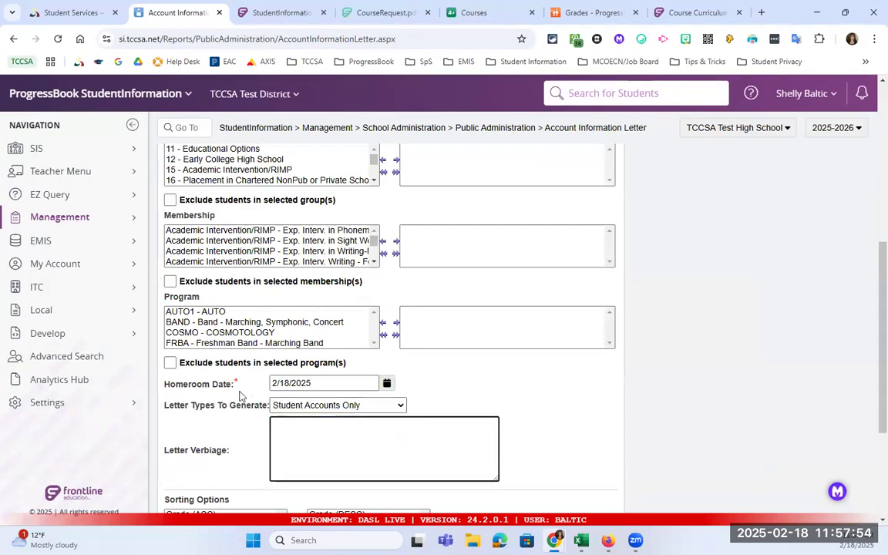
type("Dear")
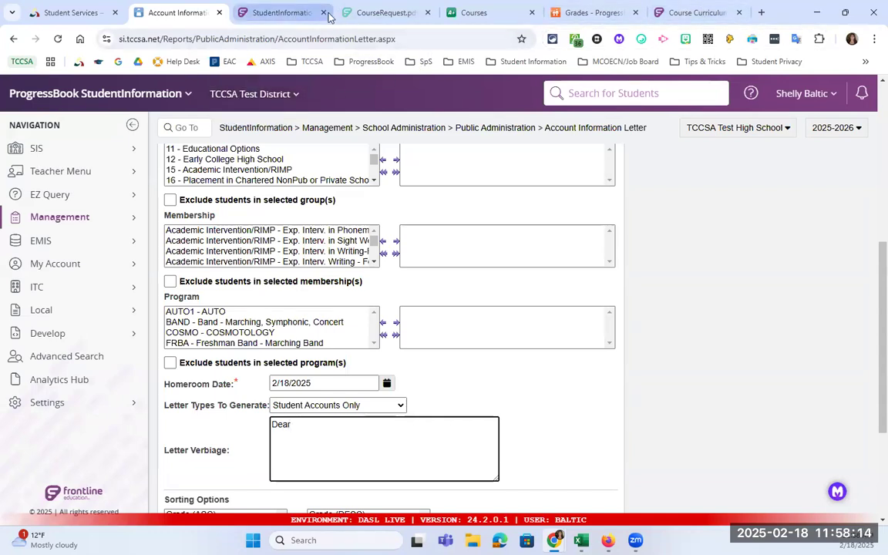
- Open si-public.tccsa.net from the Student Services DASL Public link, then go back to the letter form
left_click(61, 12)
scroll(323, 296, "down", 7)
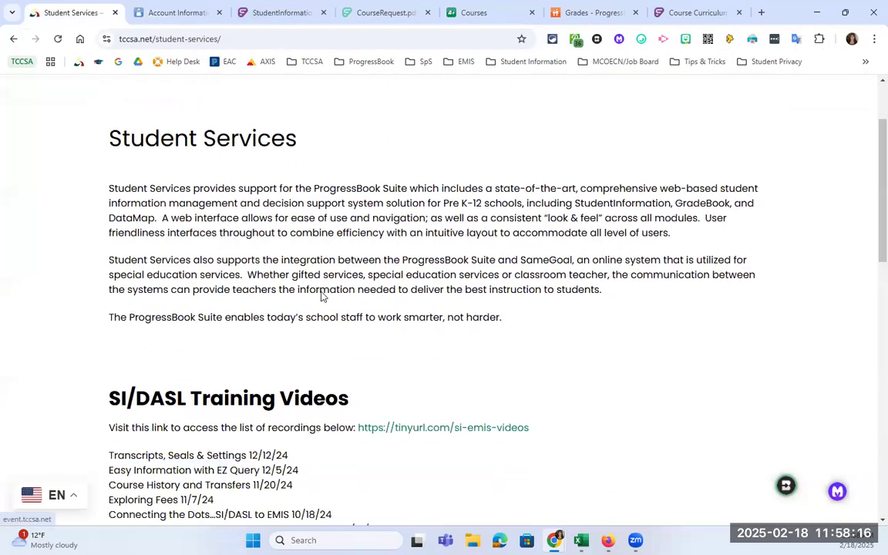
scroll(292, 314, "up", 8)
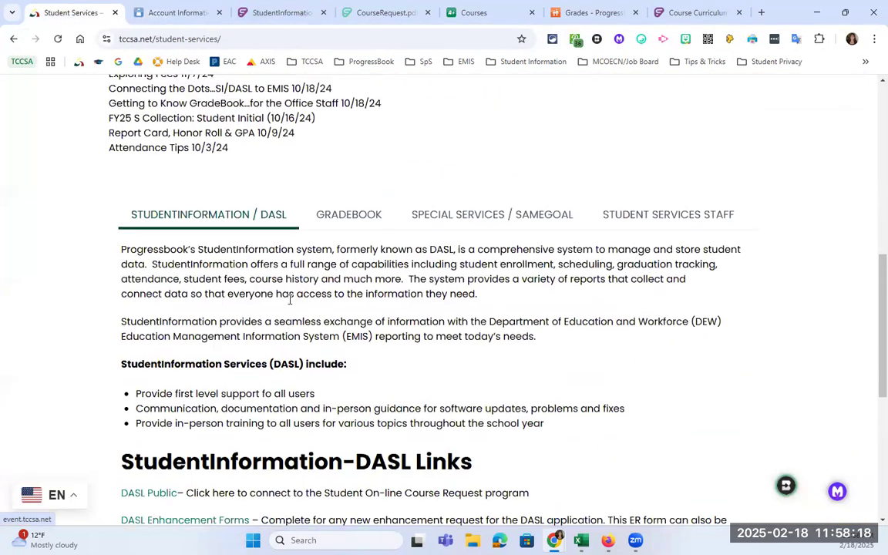
scroll(593, 211, "down", 7)
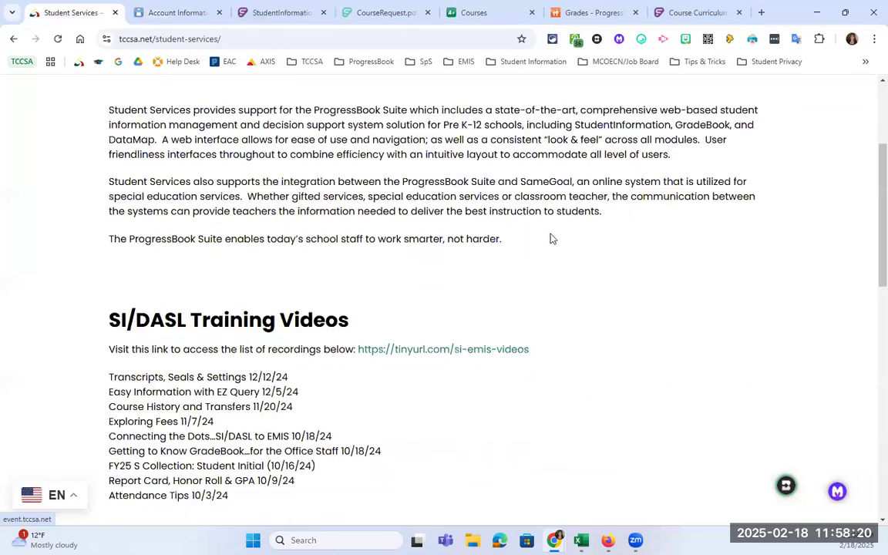
scroll(177, 339, "down", 2)
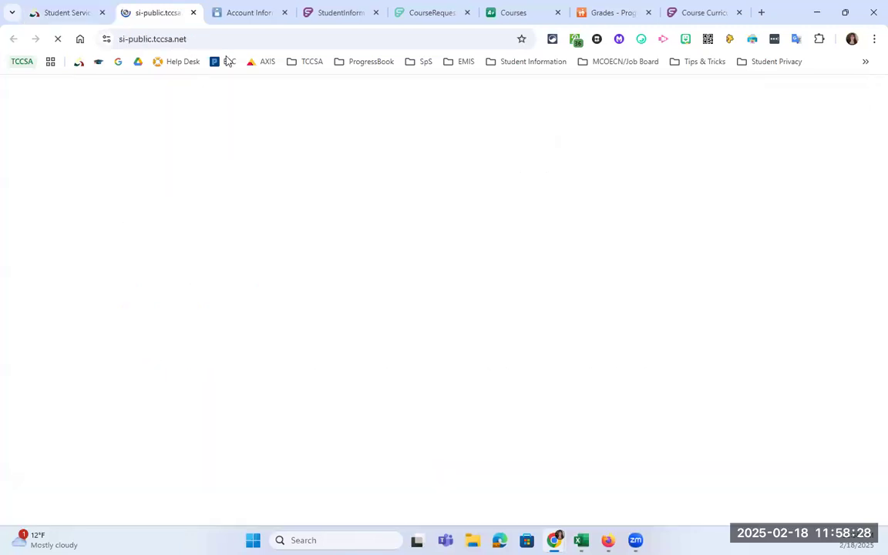
left_click(120, 28)
key("ctrl+c")
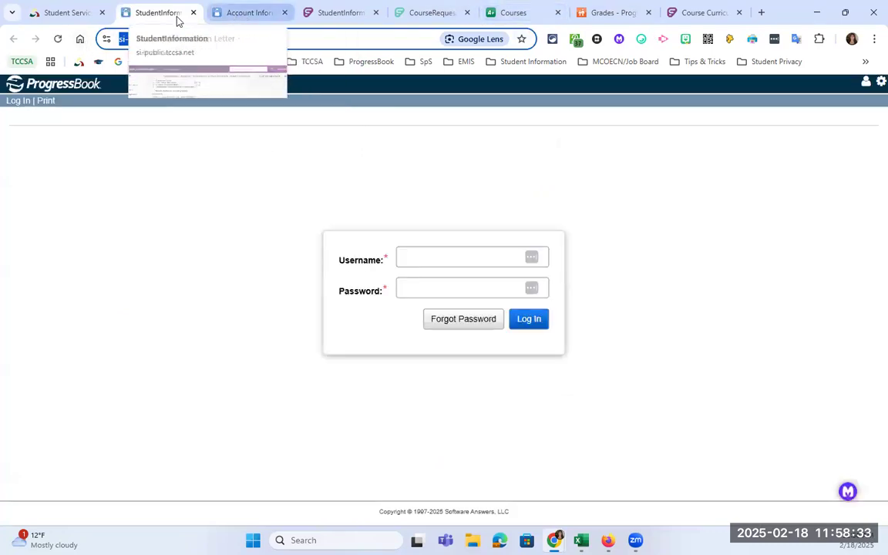
left_click(248, 13)
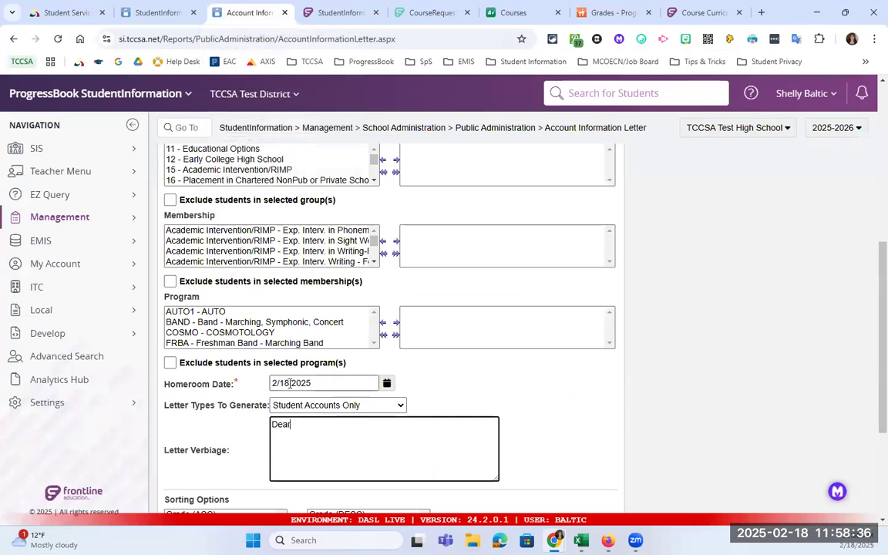
- Complete the verbiage with 'Student', a new line, 'Please go to this website to request your courses' and the pasted URL
type("Student")
key("Return")
type("Please go to this website to request yo")
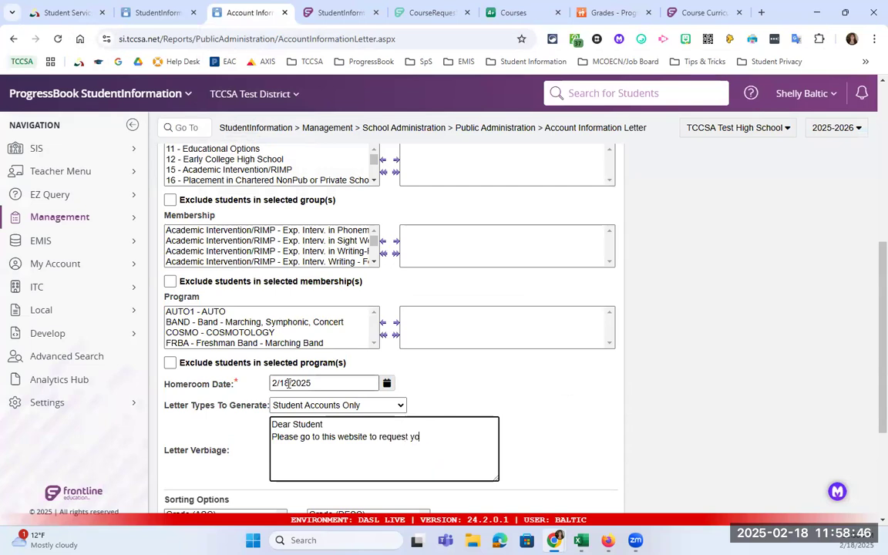
type("ur courses")
key("ctrl+v")
- Submit the Account Information Letter report
scroll(414, 324, "down", 2)
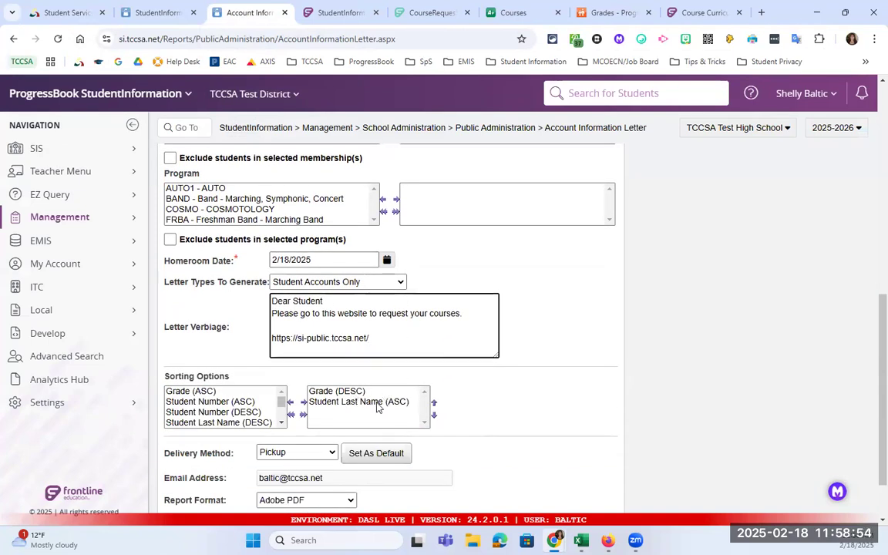
scroll(378, 407, "down", 1)
left_click(188, 502)
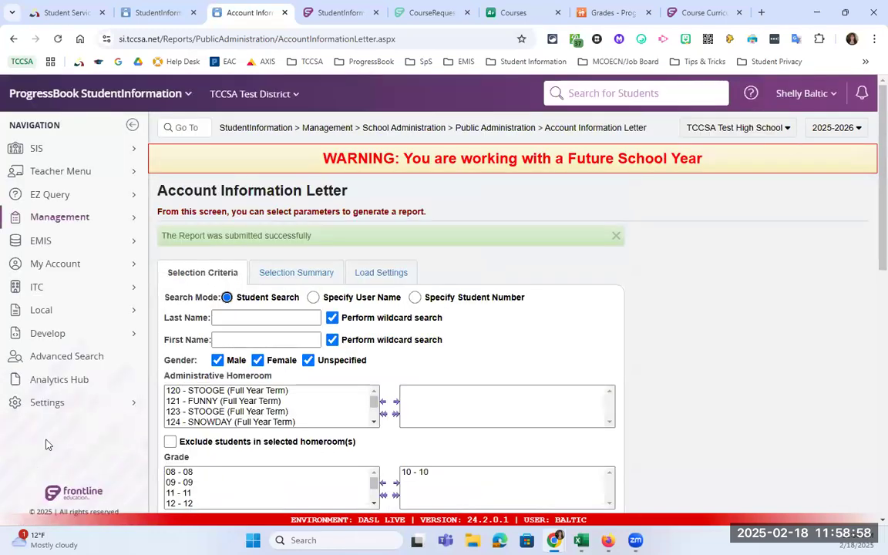
- In Settings > Management, refresh the job list until the letter report completes, then open it
left_click(108, 408)
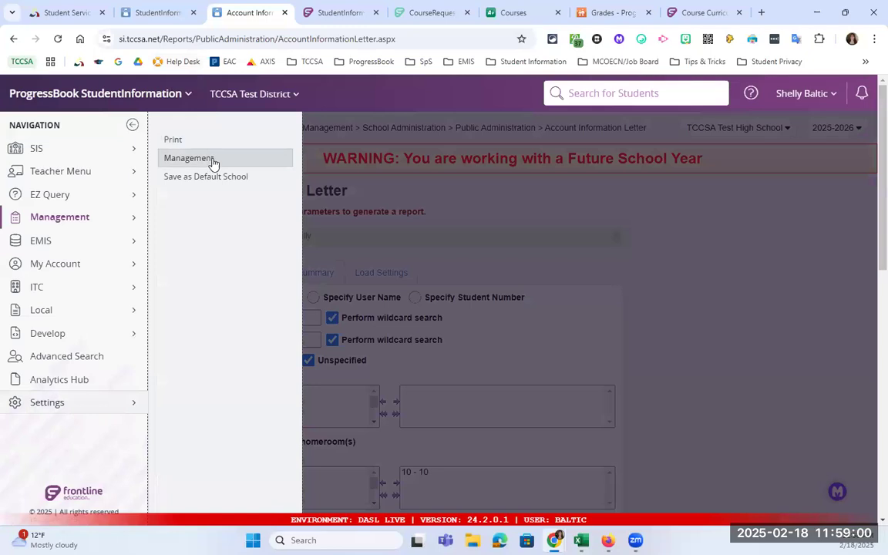
left_click(214, 160)
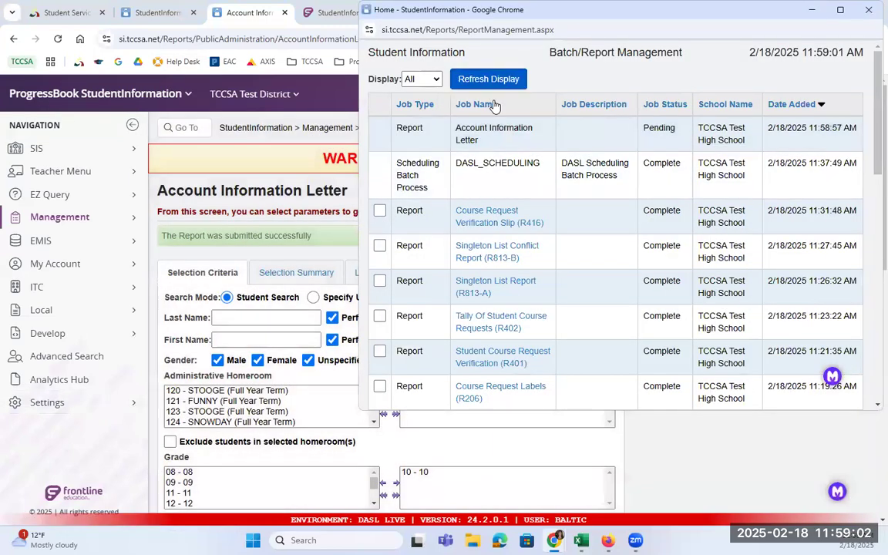
left_click(503, 80)
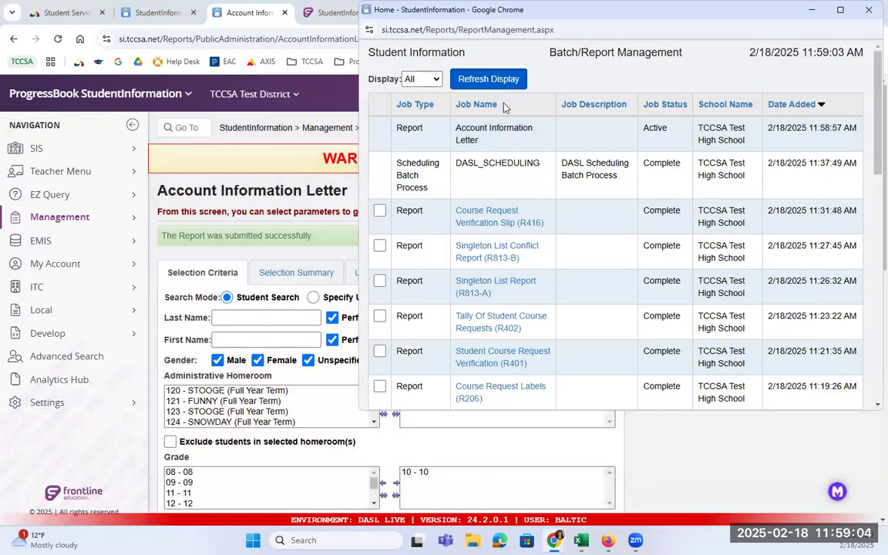
left_click(501, 78)
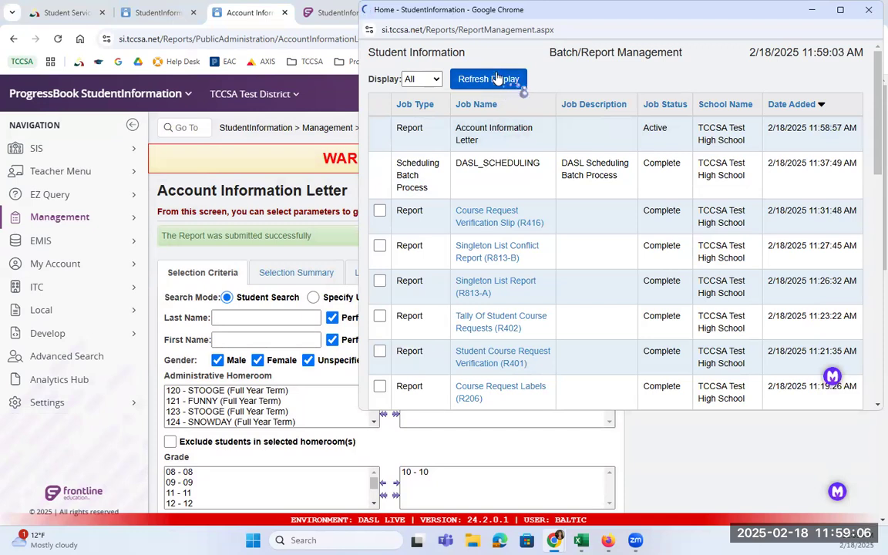
left_click(494, 131)
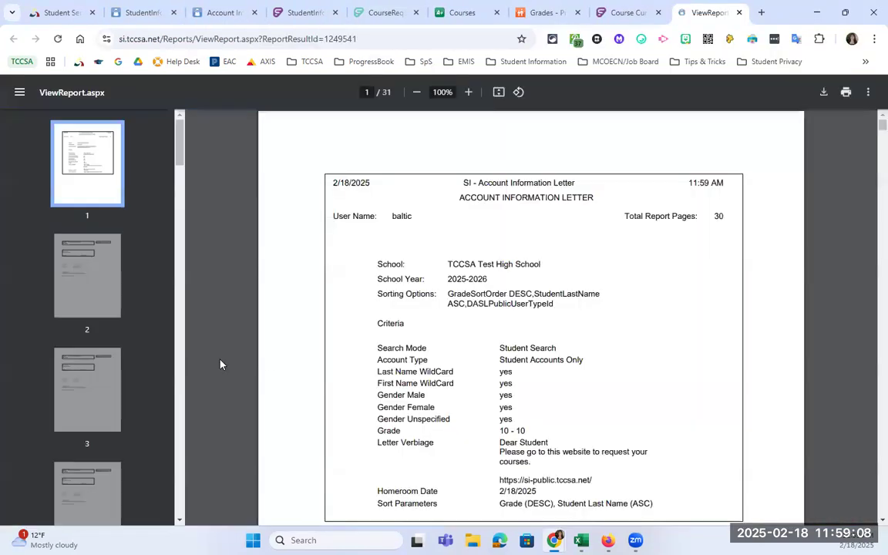
- Search the report for two students' names to find their login details
left_click(68, 266)
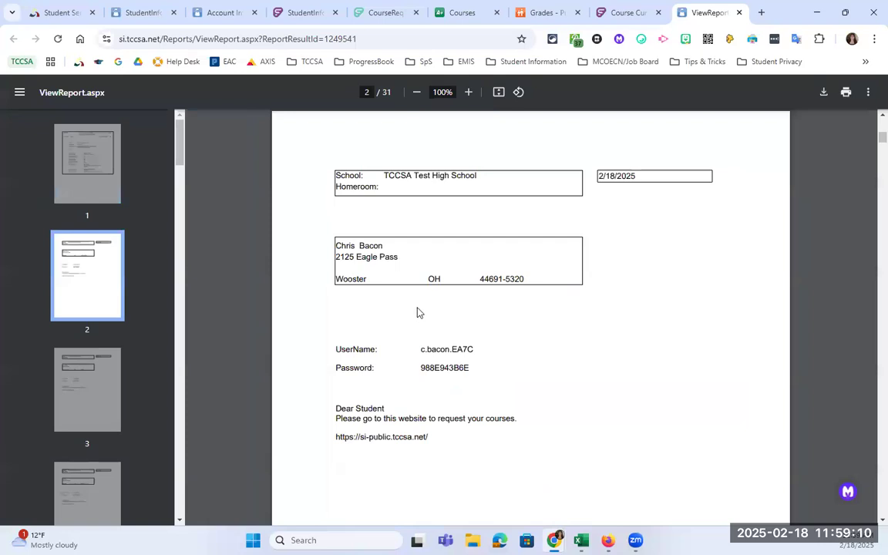
key("ctrl+f")
type("burr")
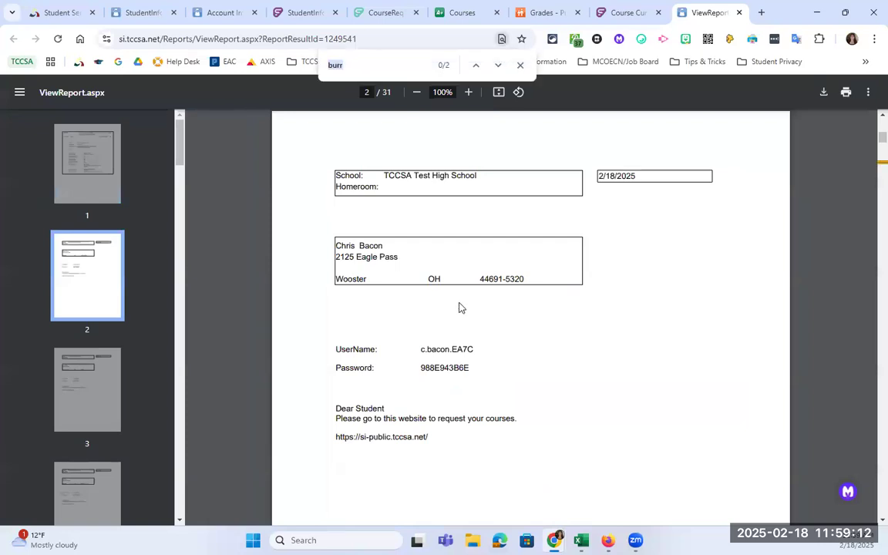
key("ctrl+a")
type("nett")
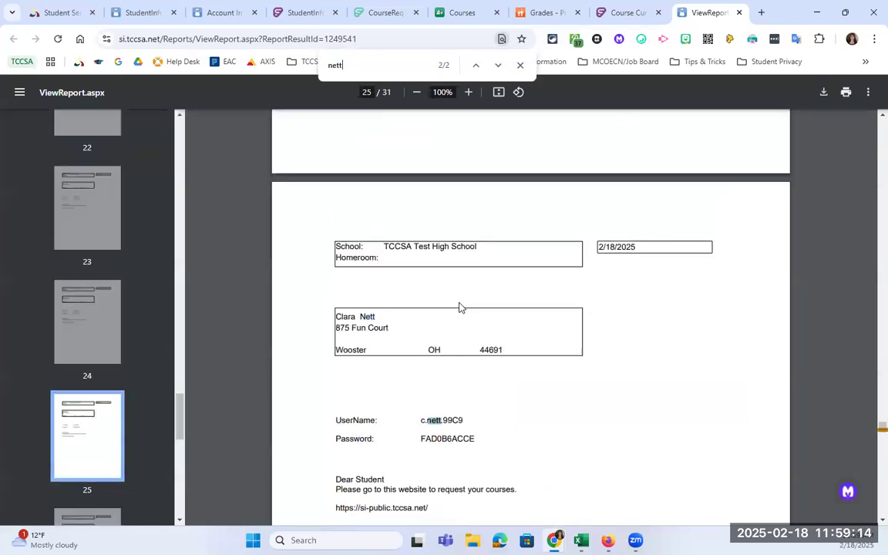
left_click(494, 473)
- Move the report into its own maximized window and return to the letter form
left_click_drag(708, 12, 887, 34)
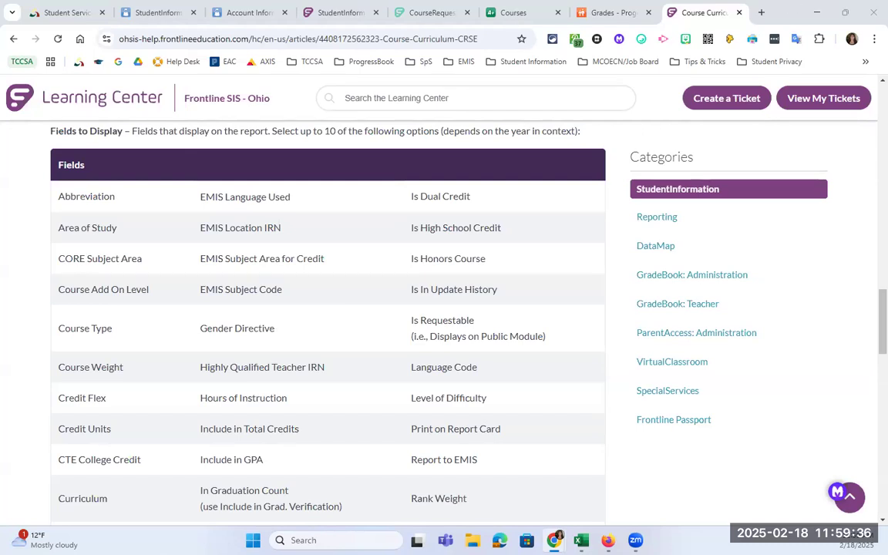
left_click_drag(404, 6, 403, 1)
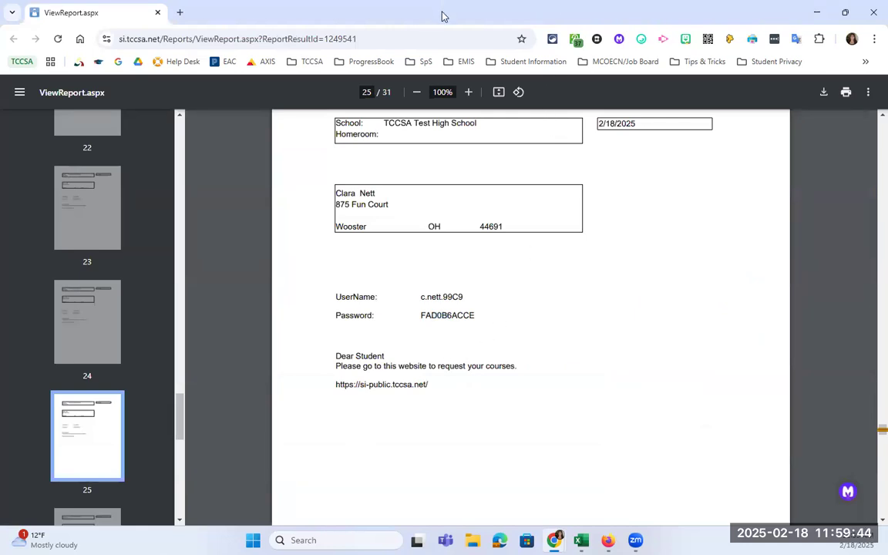
left_click_drag(444, 17, 444, 0)
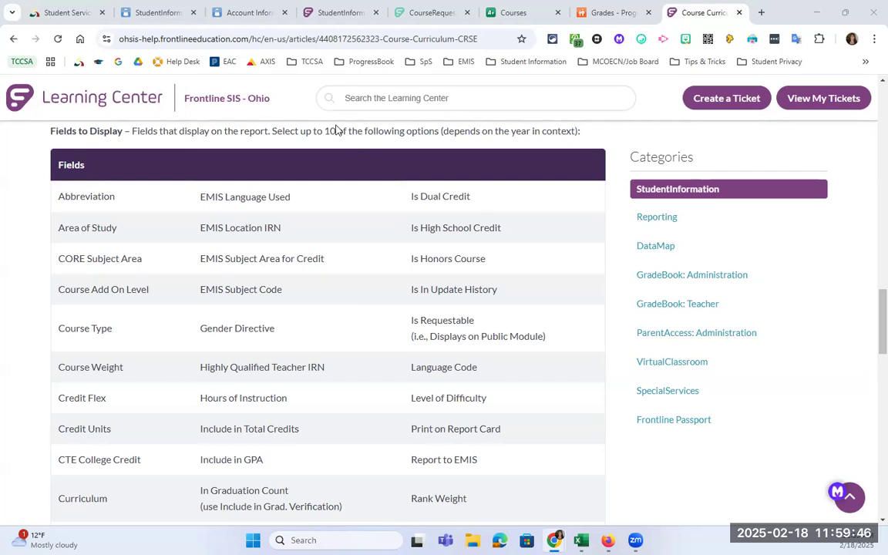
left_click(228, 16)
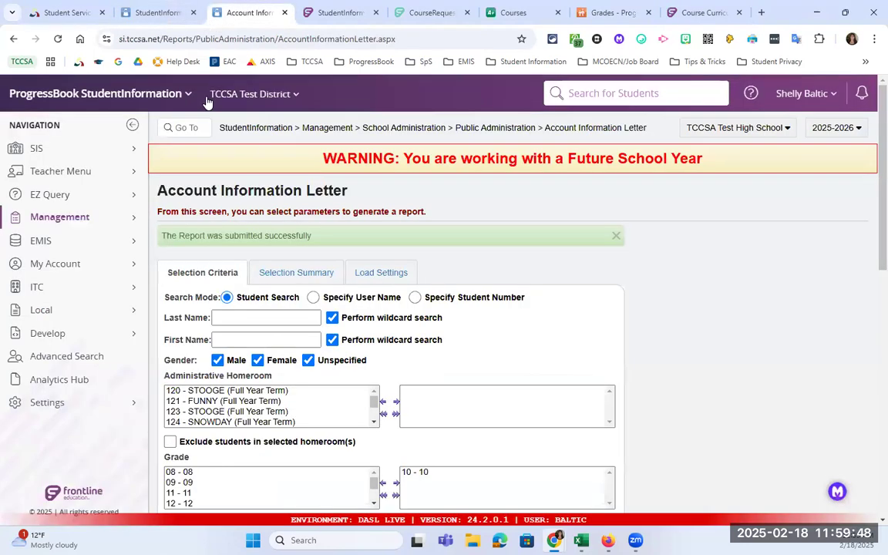
- Log into the public portal with a student's username and pasted password from the letter
left_click(158, 13)
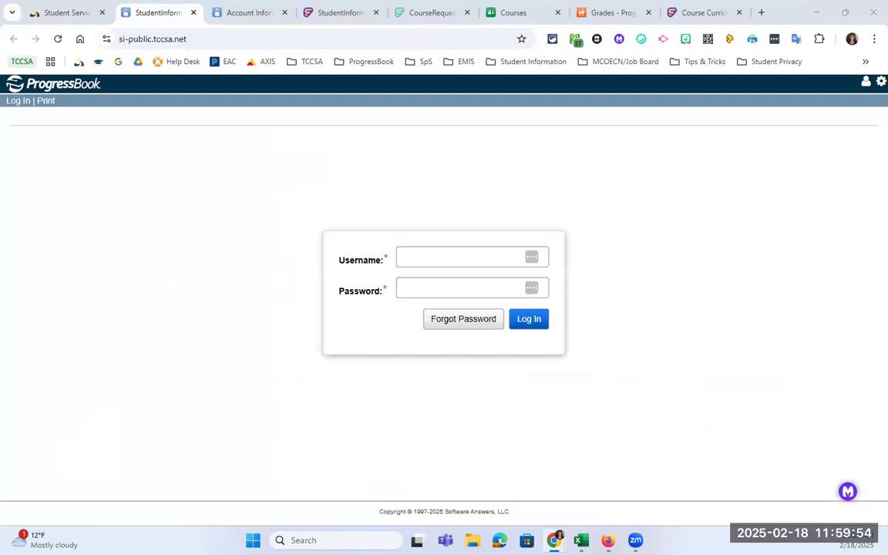
left_click(488, 256)
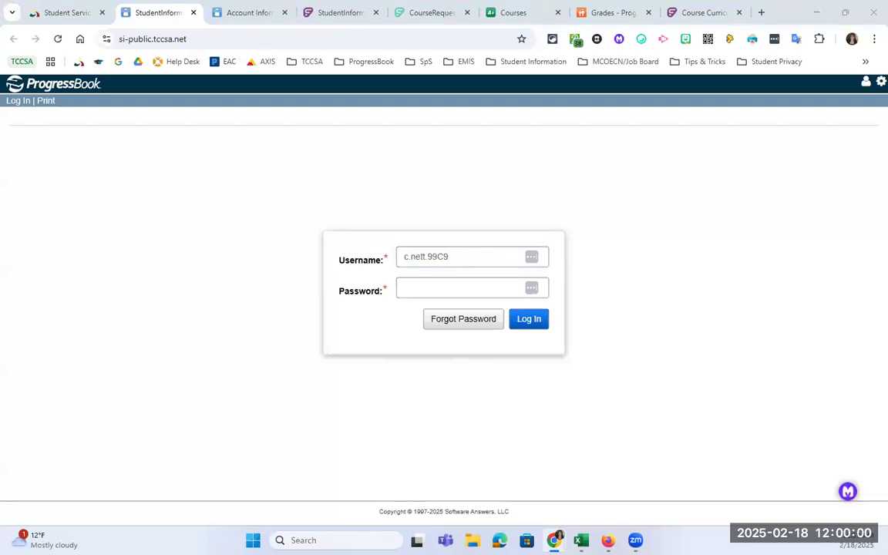
left_click(500, 293)
key("ctrl+v")
left_click(542, 321)
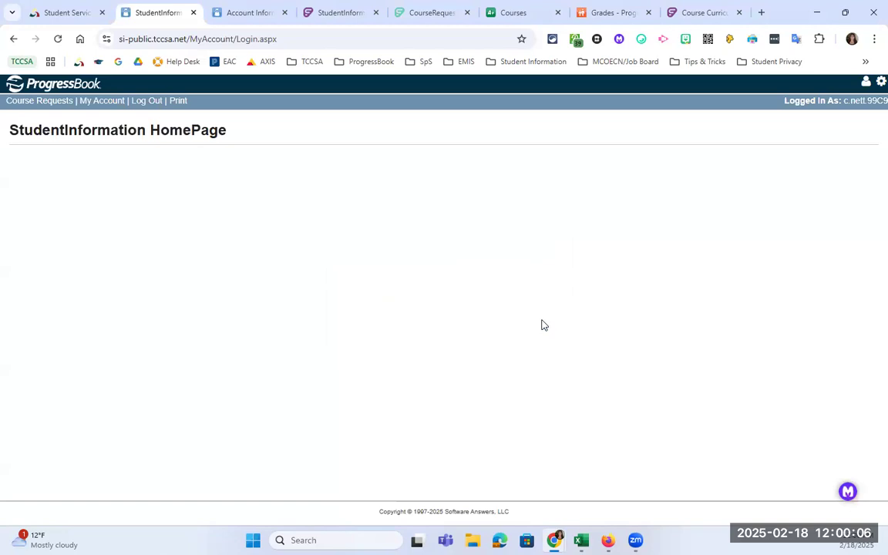
- View the student's Course Requests and account pages, then log the student out
left_click(38, 104)
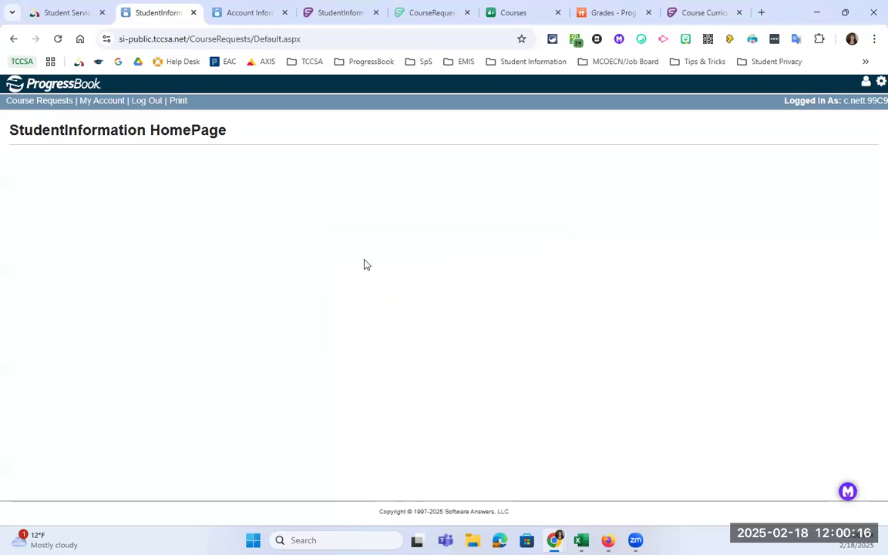
left_click(96, 101)
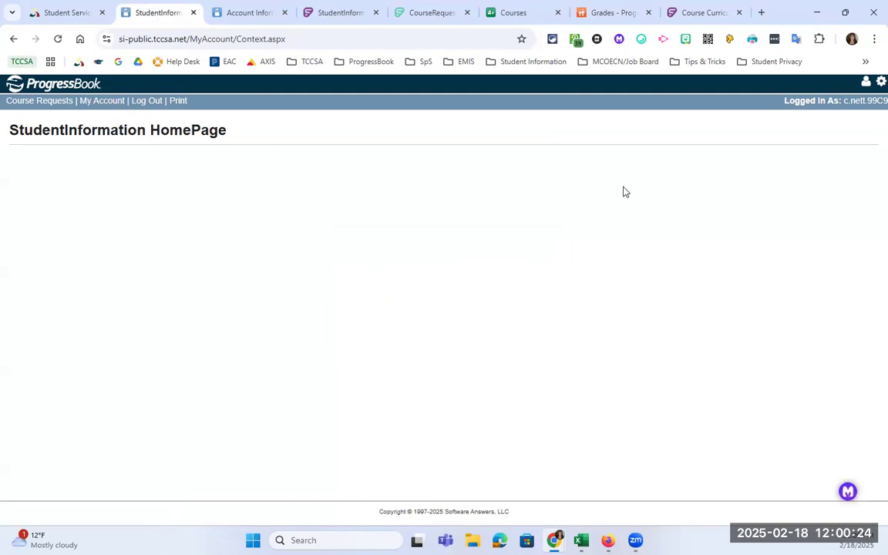
left_click(874, 90)
left_click(27, 104)
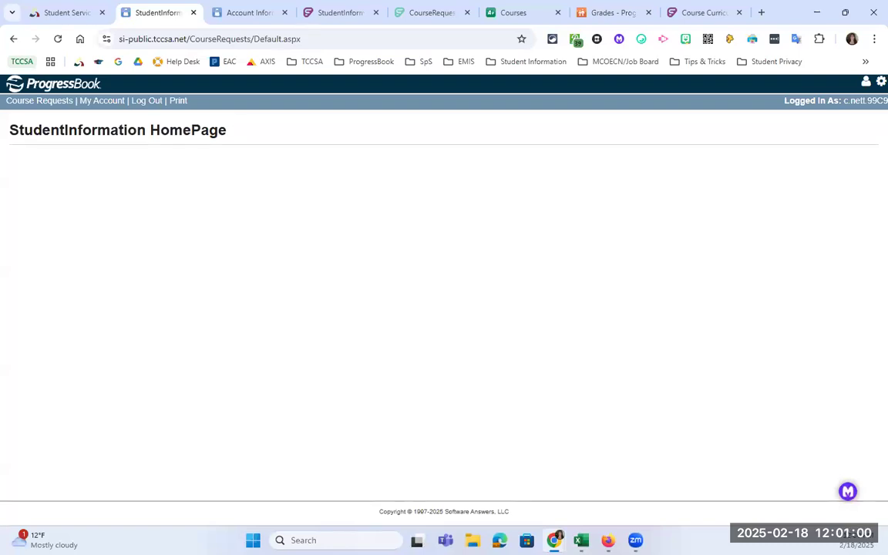
left_click(867, 85)
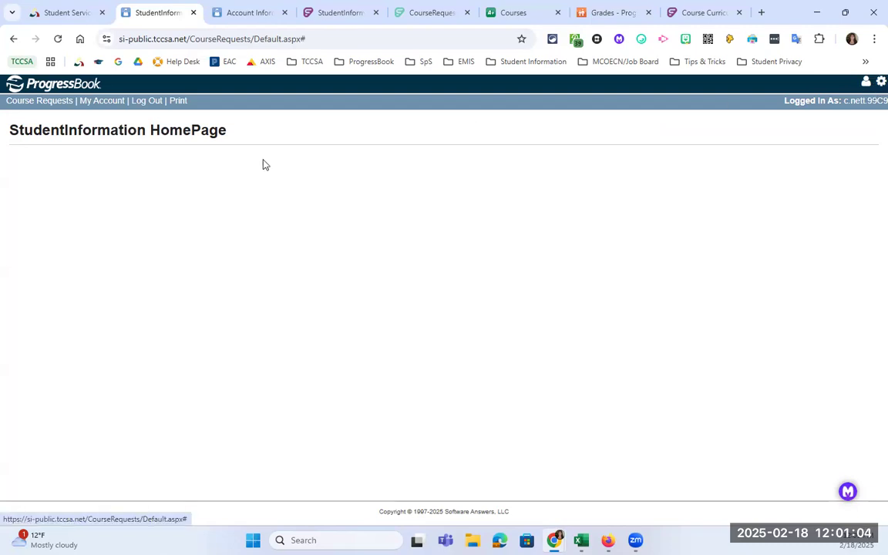
left_click(146, 102)
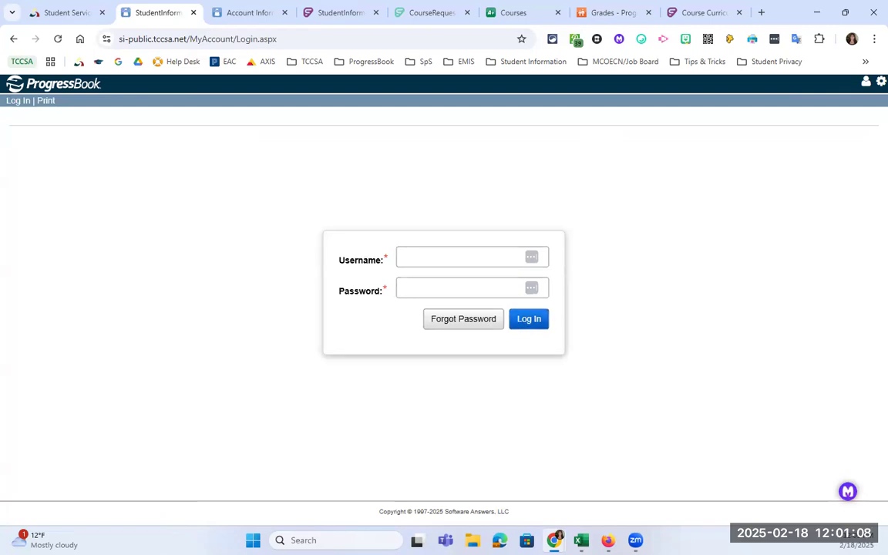
- Log in as the first student with their username and pasted password, and open Course Requests
key("ctrl+f")
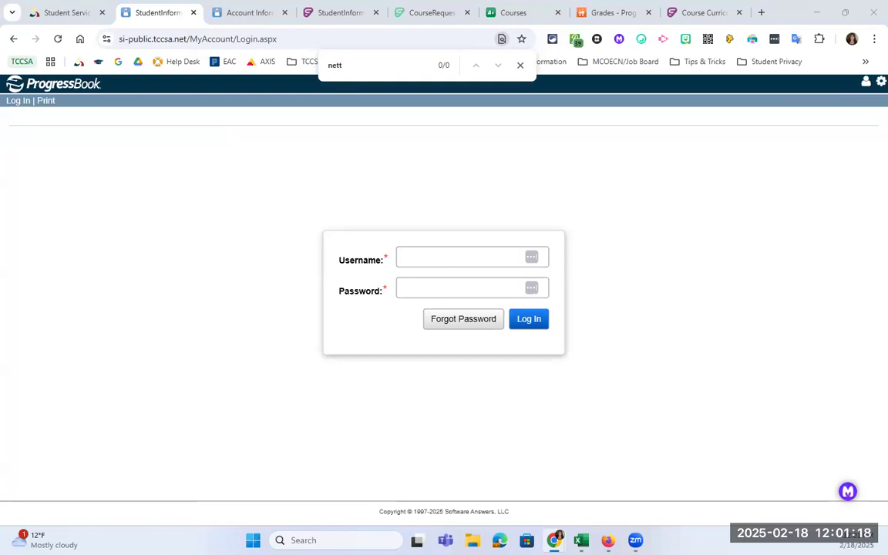
left_click(417, 259)
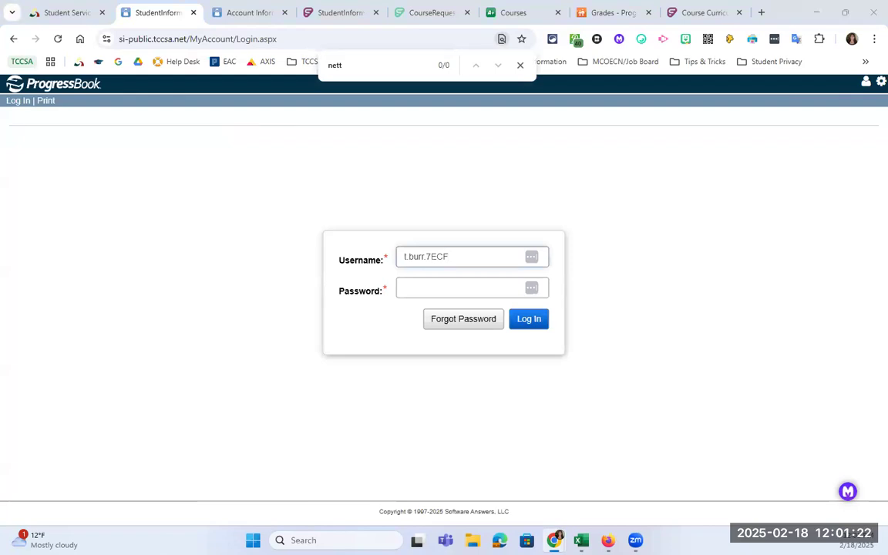
left_click(462, 286)
key("ctrl+v")
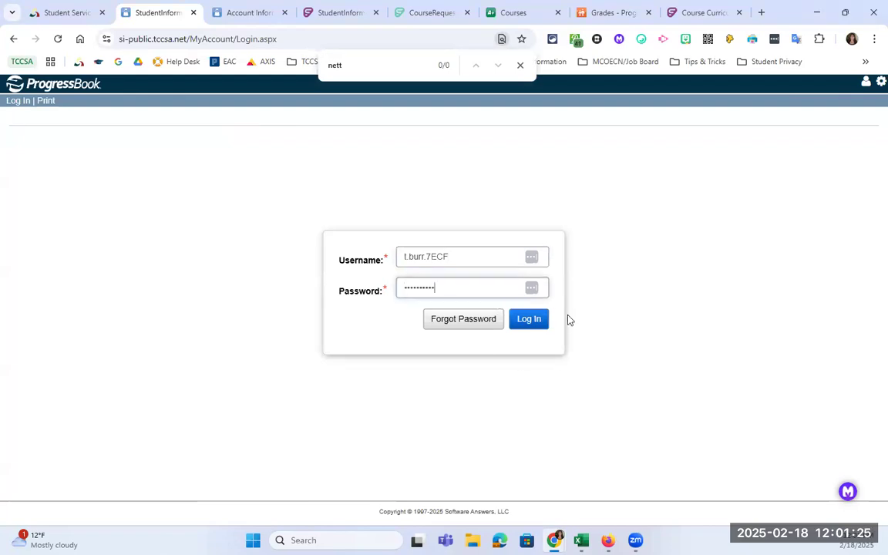
left_click(521, 324)
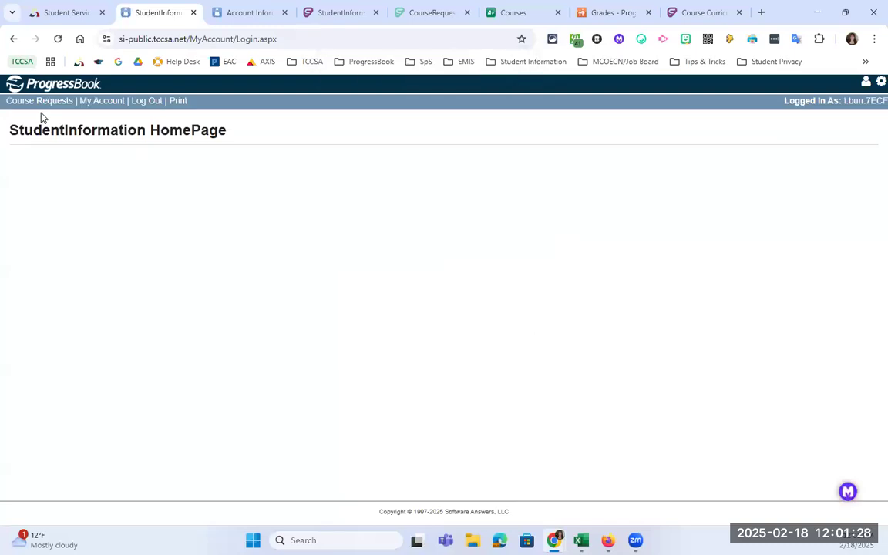
left_click(59, 104)
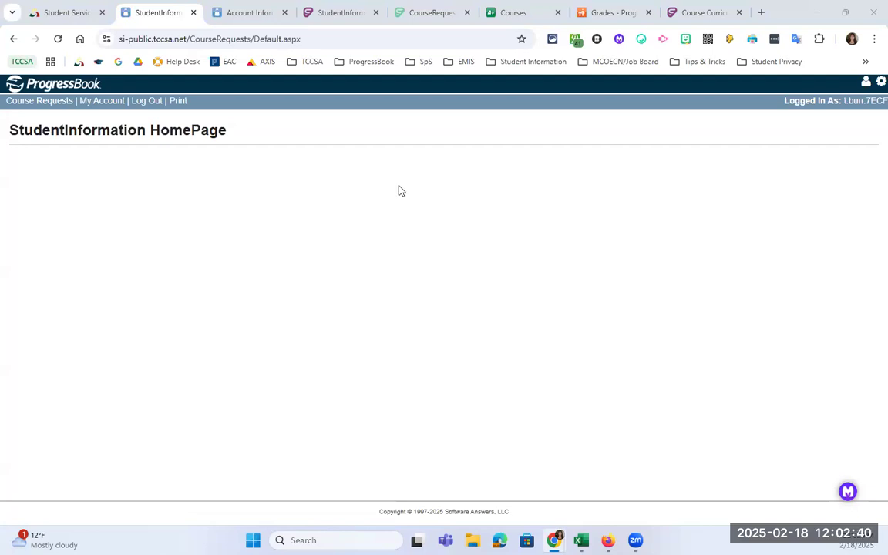
- Log out, sign in as a second student, open their Course Requests, then return to the staff tab
left_click(140, 102)
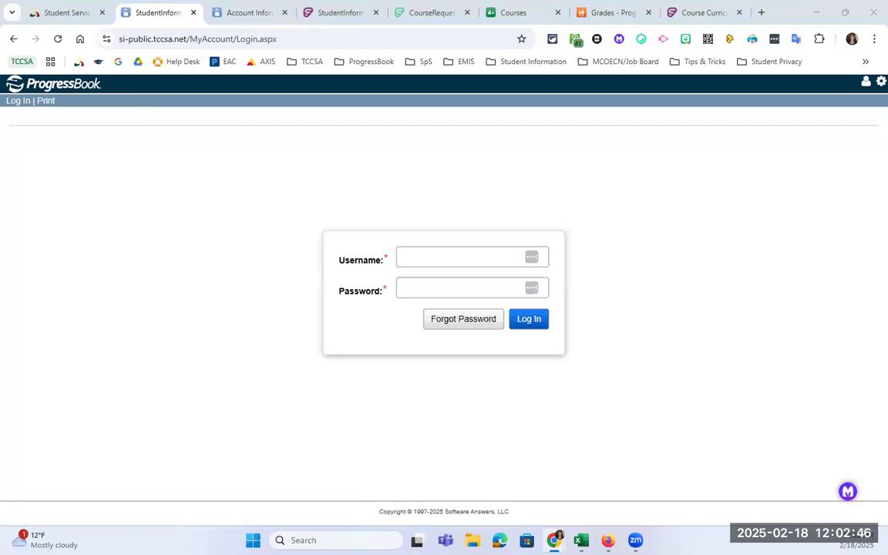
left_click(455, 259)
left_click(451, 285)
key("ctrl+v")
left_click(524, 319)
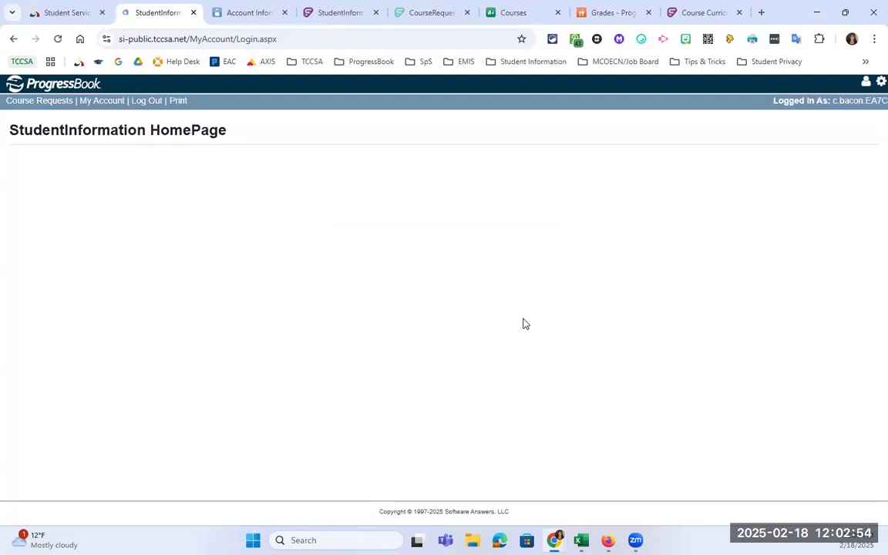
left_click(58, 102)
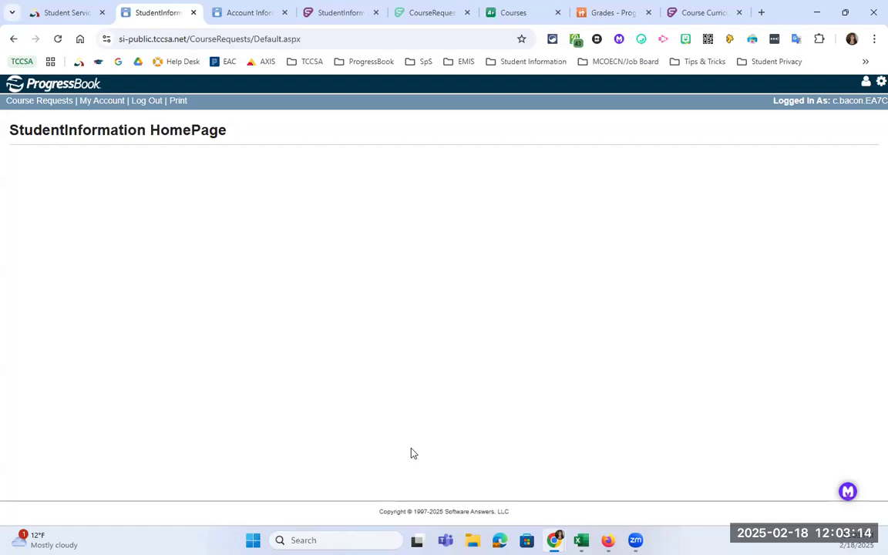
left_click(239, 17)
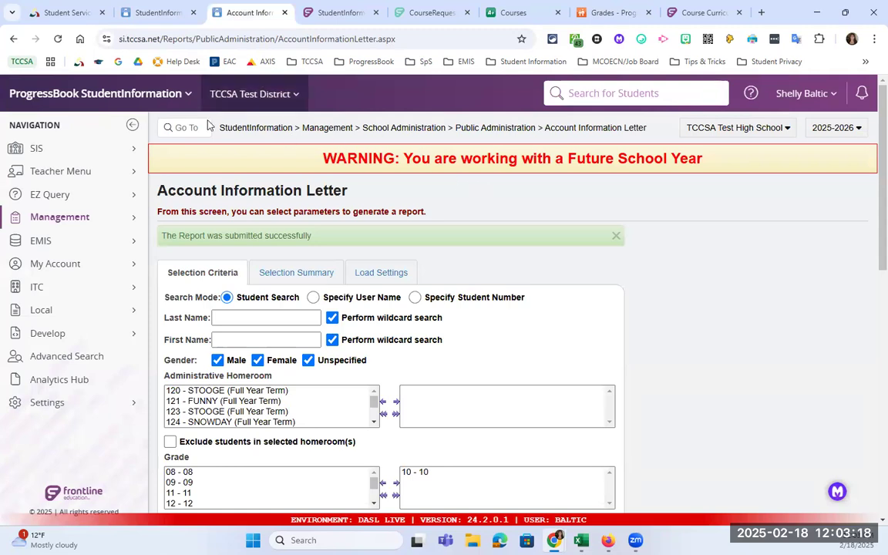
- Search for the student and open their StudentInformation record
left_click(577, 93)
type("bal")
key("Return")
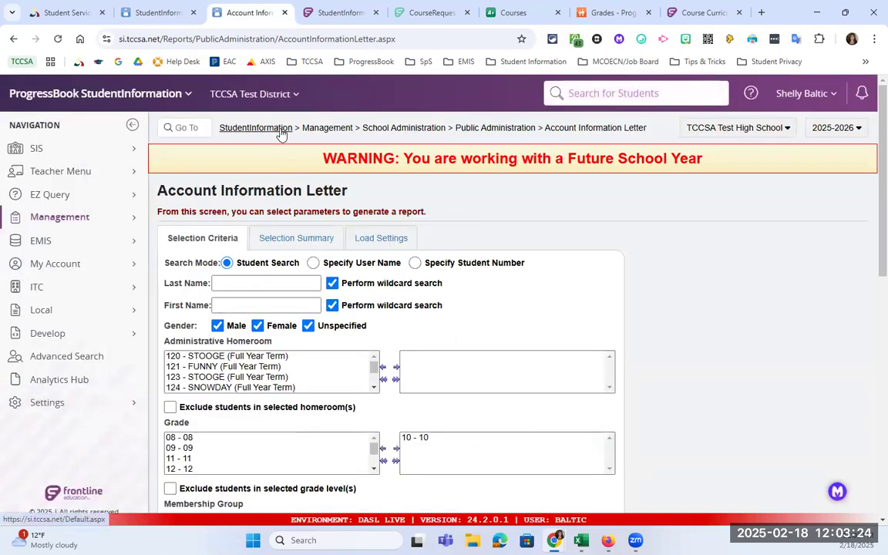
left_click(279, 132)
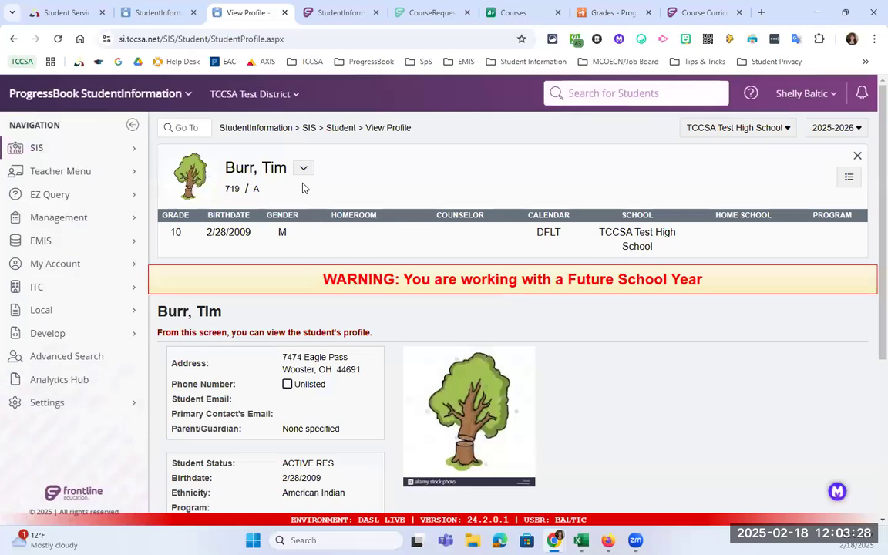
- Open the student's SIS > Scheduling > Requests list and start assigning a section to ENGLISH 10
left_click(309, 127)
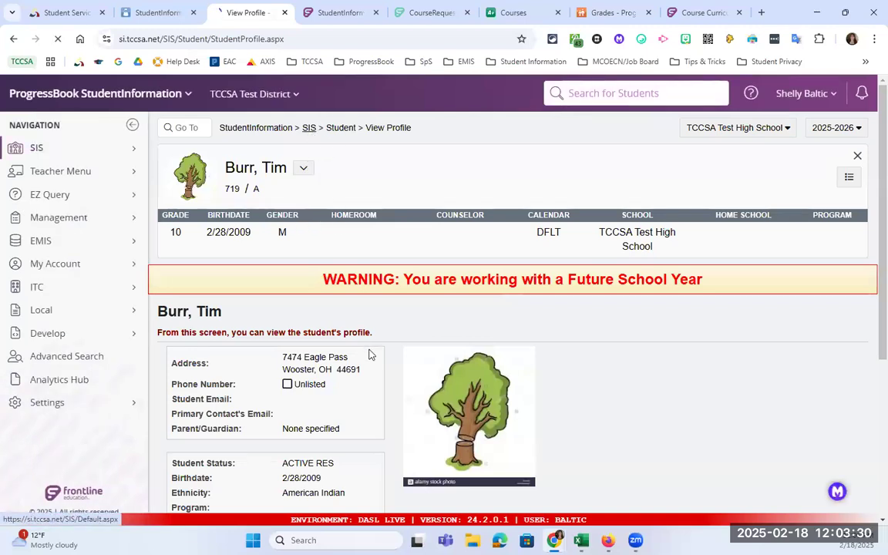
left_click(309, 408)
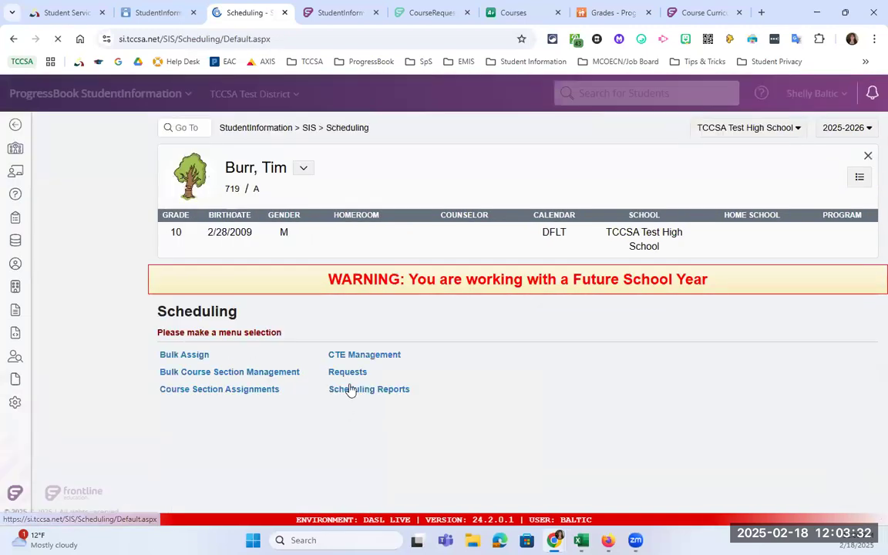
left_click(347, 372)
scroll(451, 368, "down", 2)
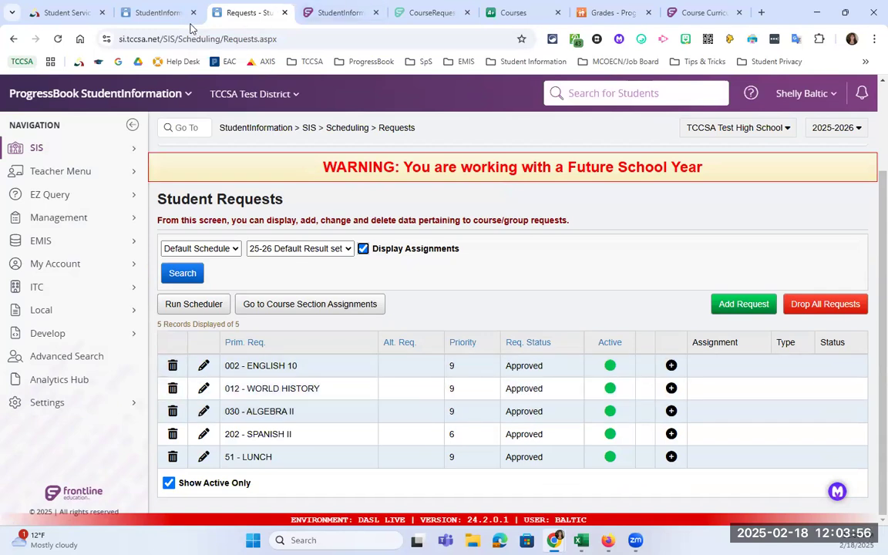
left_click(158, 12)
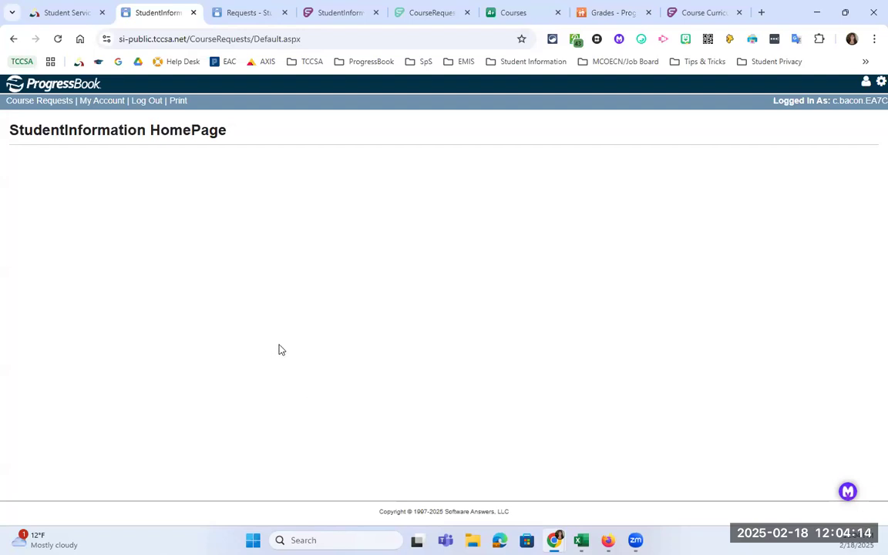
left_click(231, 11)
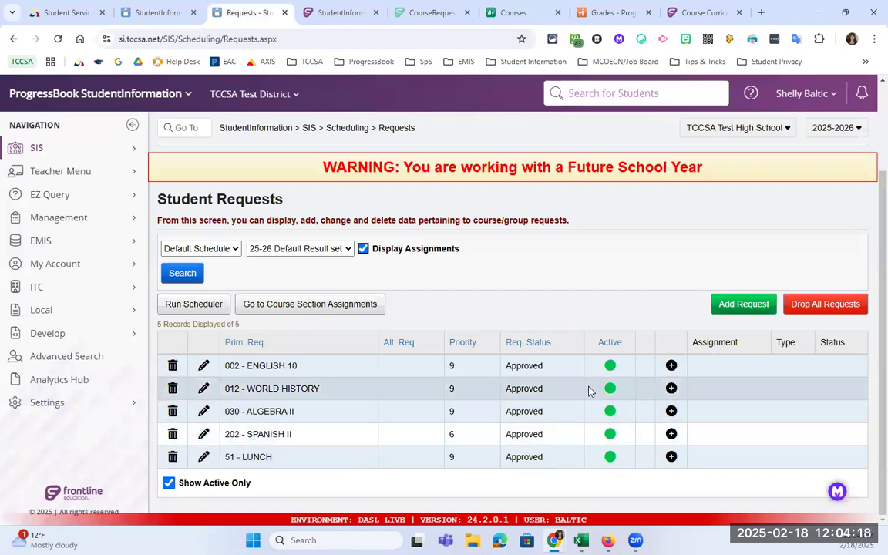
left_click(671, 365)
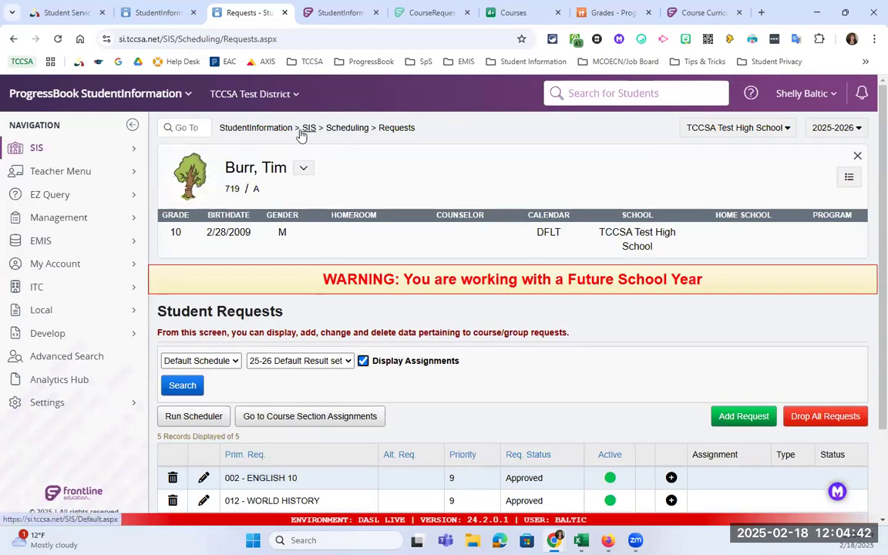
- Navigate Management > School Administration > Public Administration to the course request Application Configuration
left_click(123, 220)
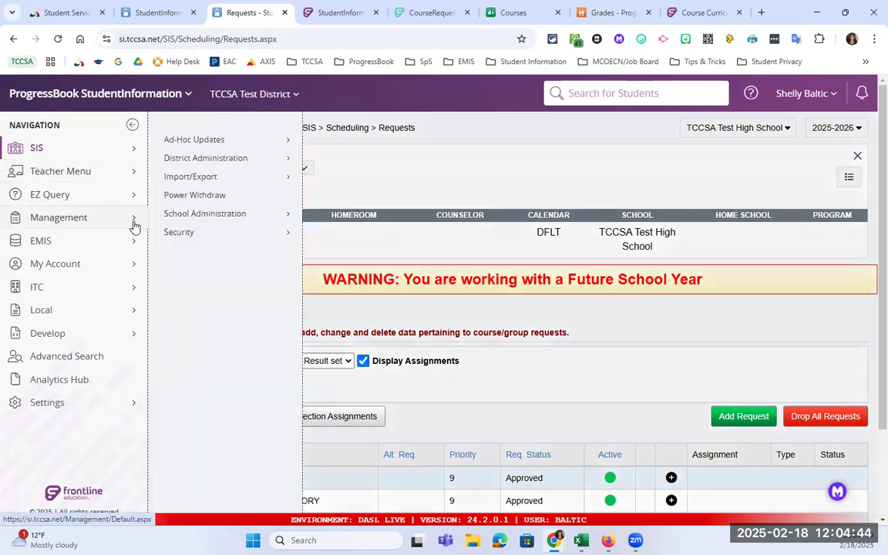
left_click(222, 224)
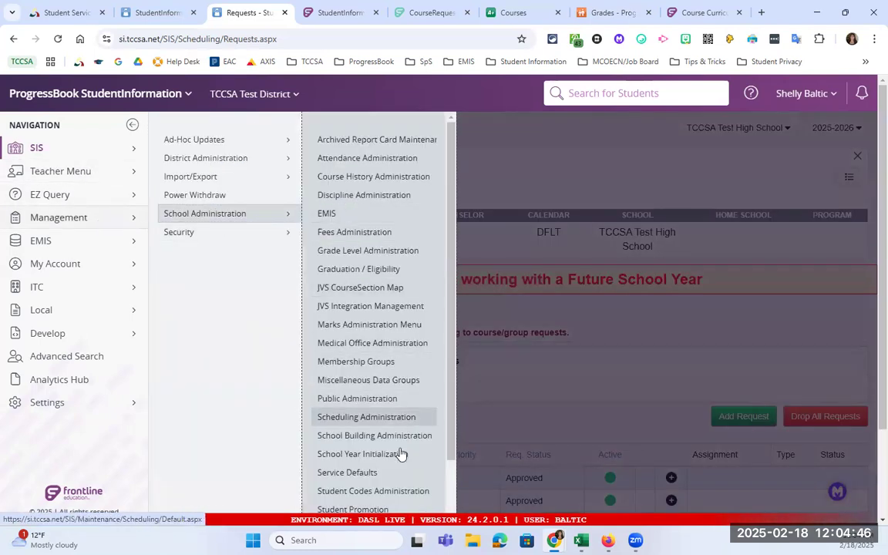
left_click(404, 420)
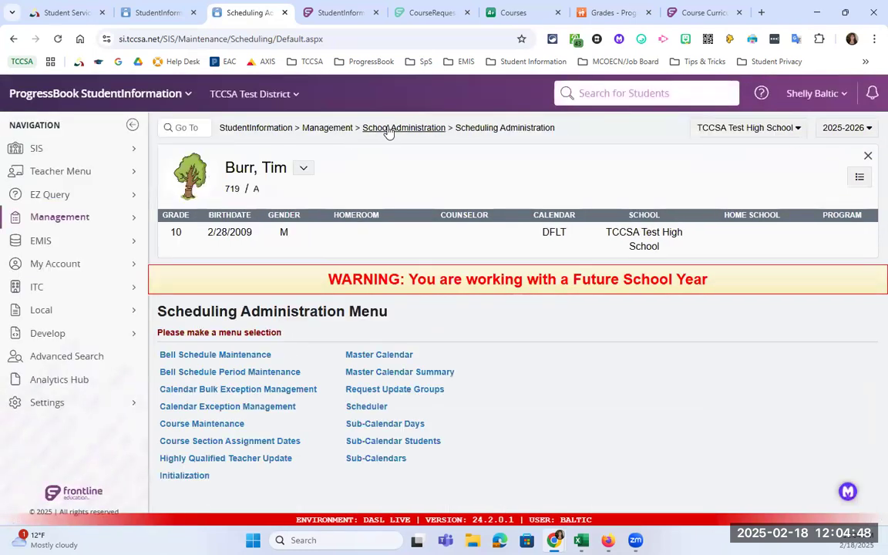
left_click(435, 129)
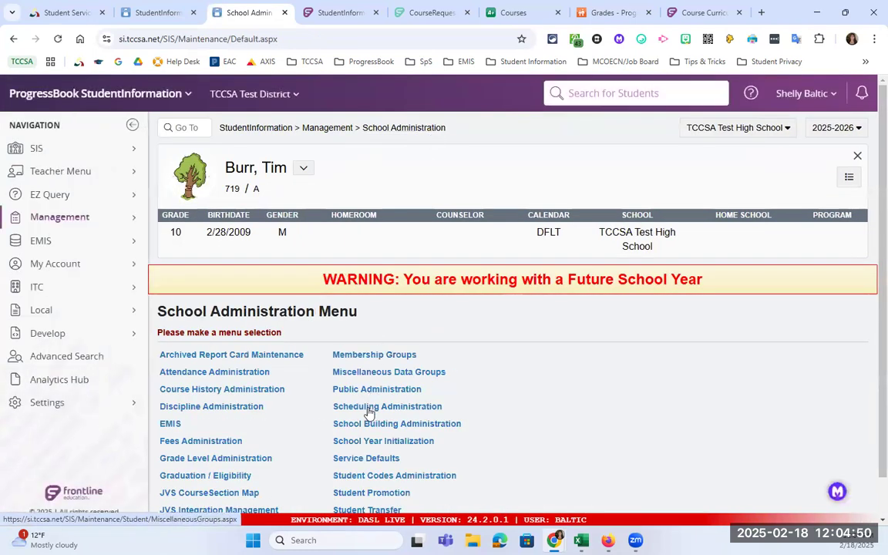
left_click(385, 391)
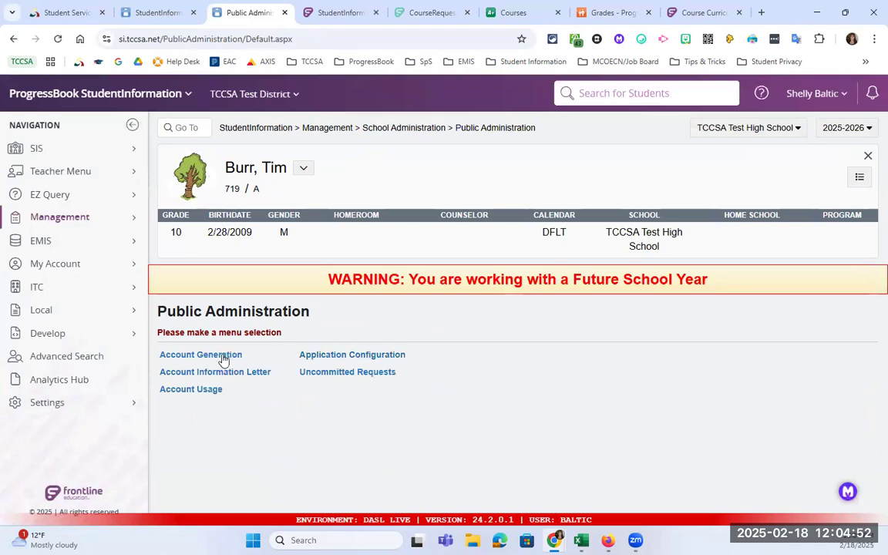
left_click(369, 356)
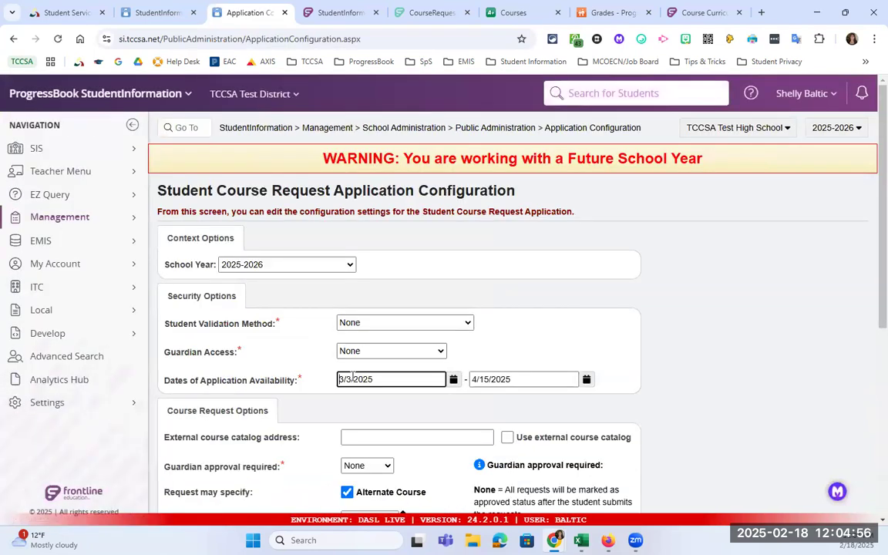
- Change the availability start date to 02/03/2025 and save the configuration
double_click(341, 379)
scroll(526, 374, "down", 5)
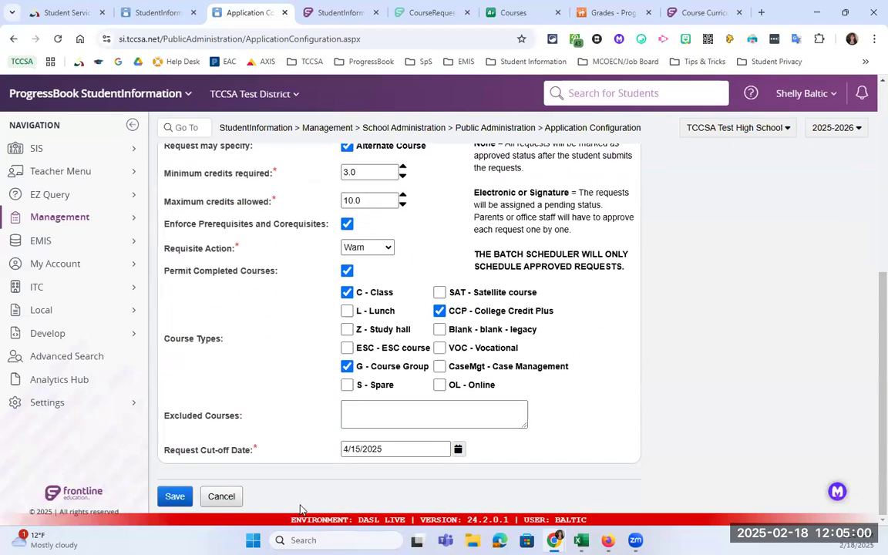
left_click(174, 496)
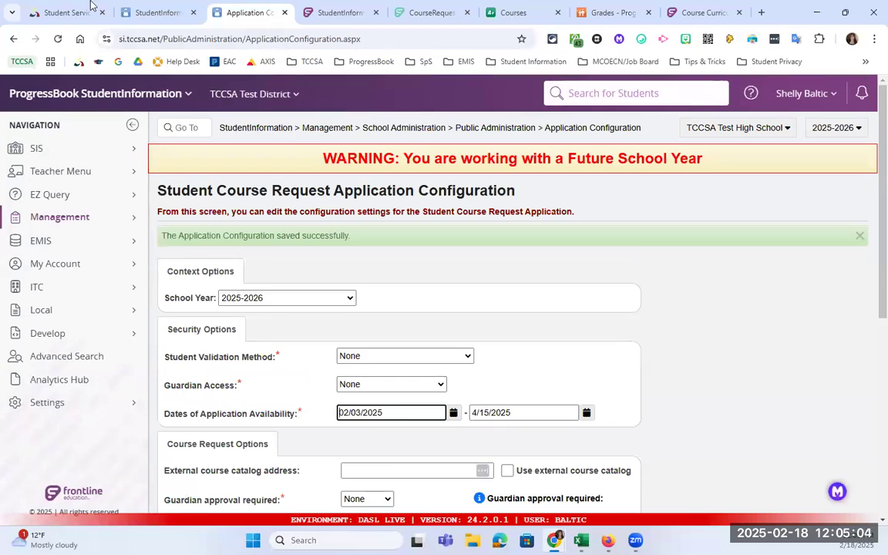
left_click(158, 12)
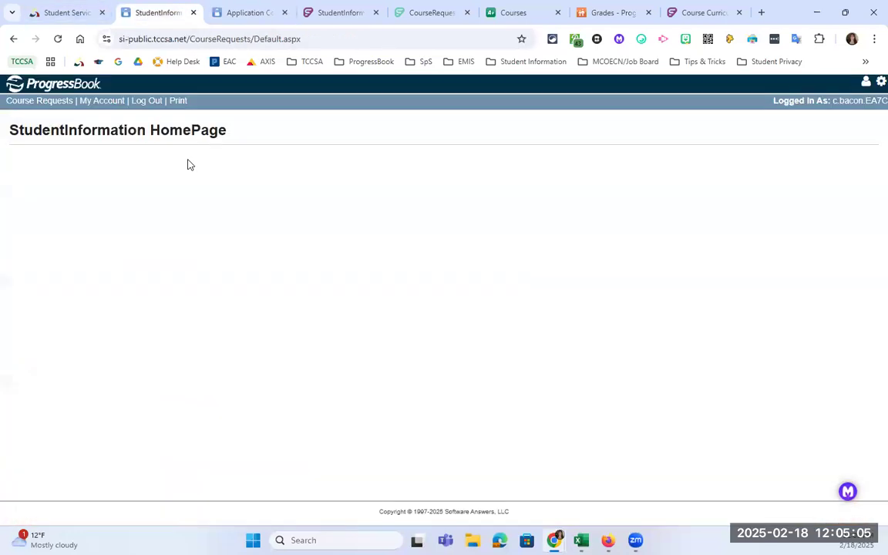
- Request Biology I & II for the student by searching course code 510 in Course Requests
left_click(43, 104)
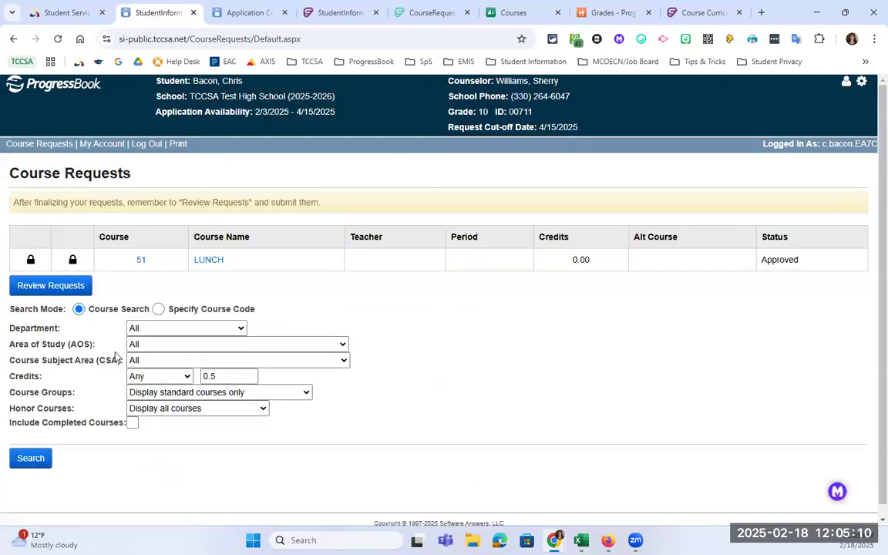
triple_click(224, 81)
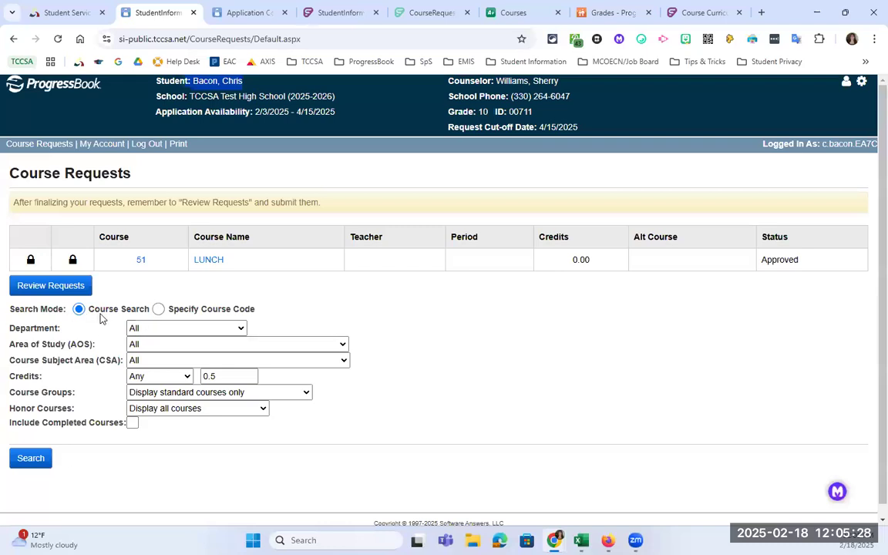
left_click(201, 310)
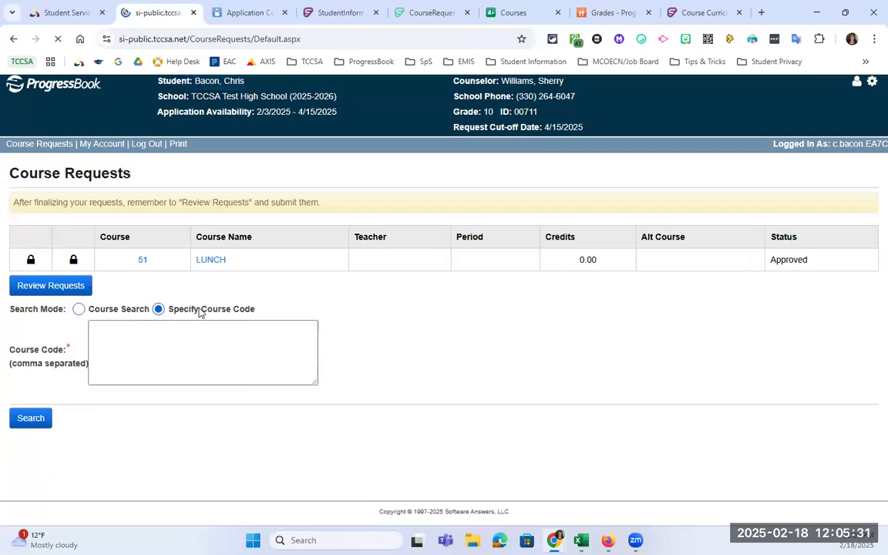
left_click(135, 333)
type("510")
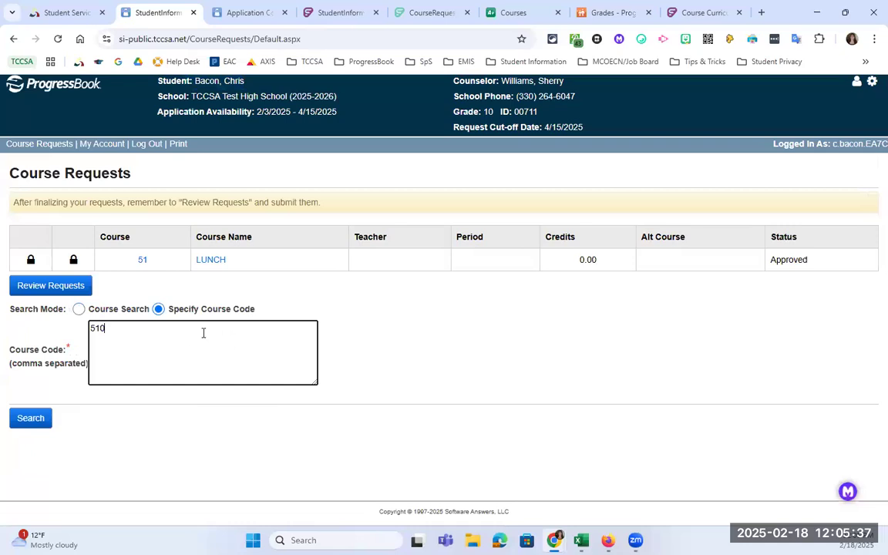
left_click(39, 419)
scroll(153, 454, "down", 1)
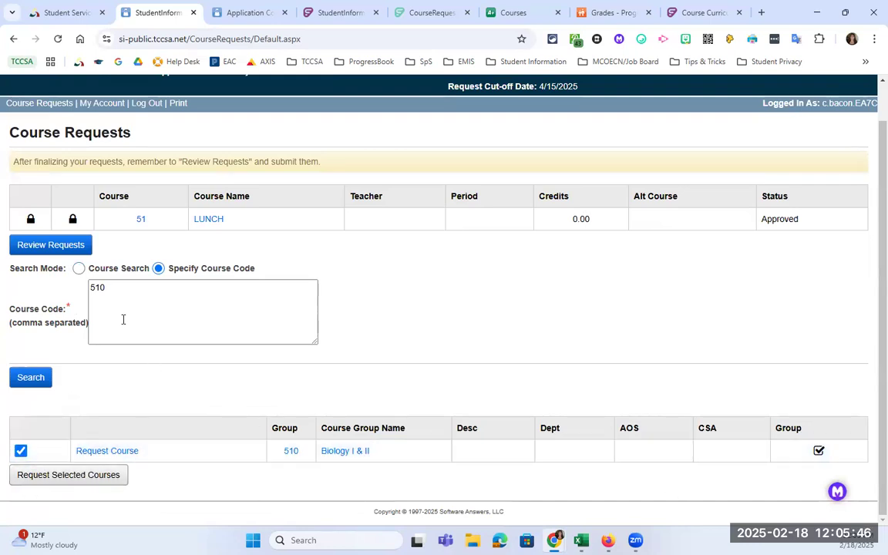
left_click(89, 475)
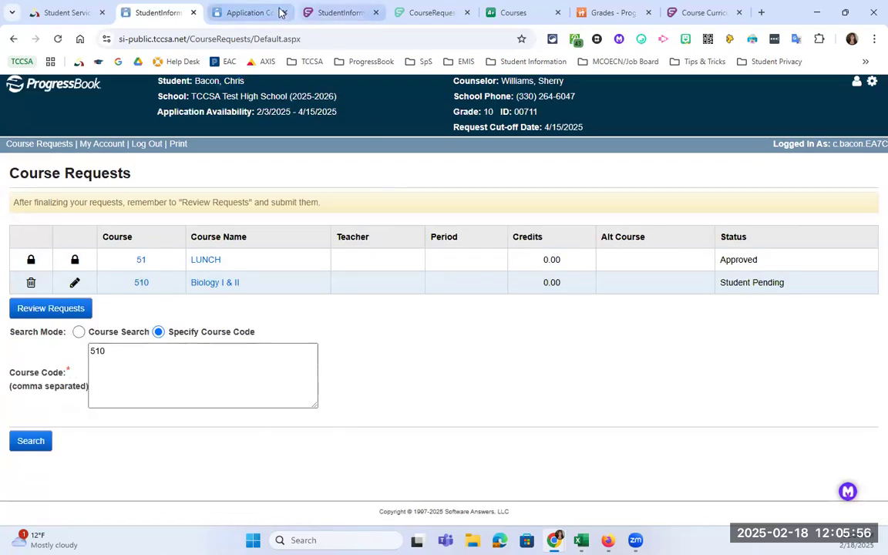
left_click(253, 13)
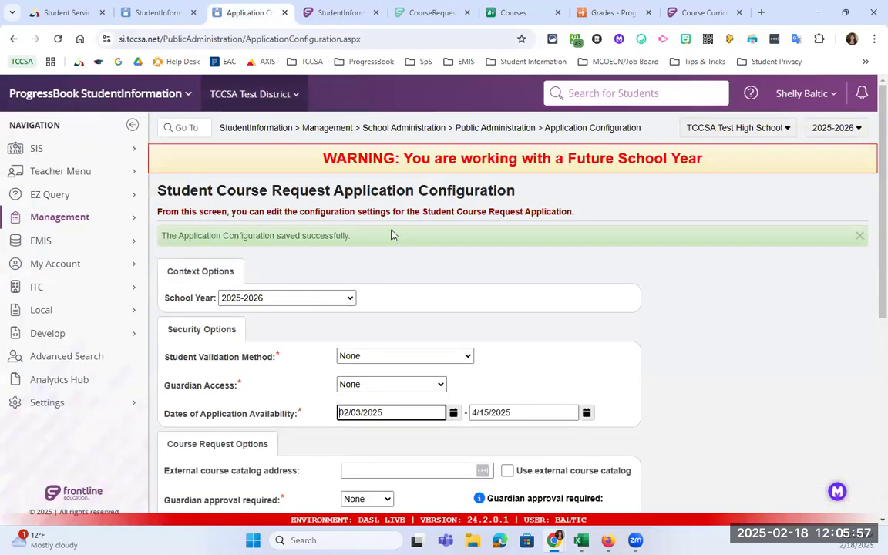
- From the StudentInformation home page, search for the student by last name and open their profile
left_click(266, 128)
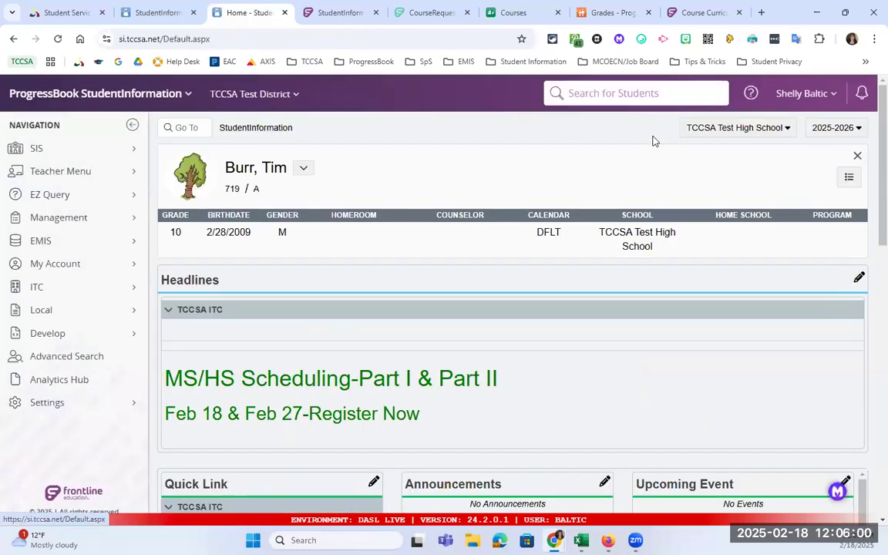
left_click(631, 95)
type("bacon")
key("Return")
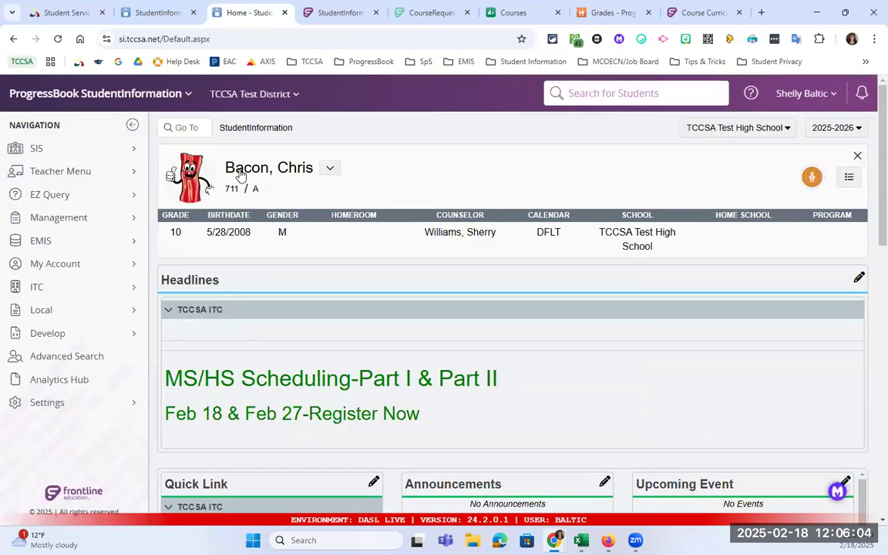
left_click(242, 169)
- View SIS > Scheduling > Requests showing Biology I & II pending, then return to the Course Requests tab
left_click(309, 130)
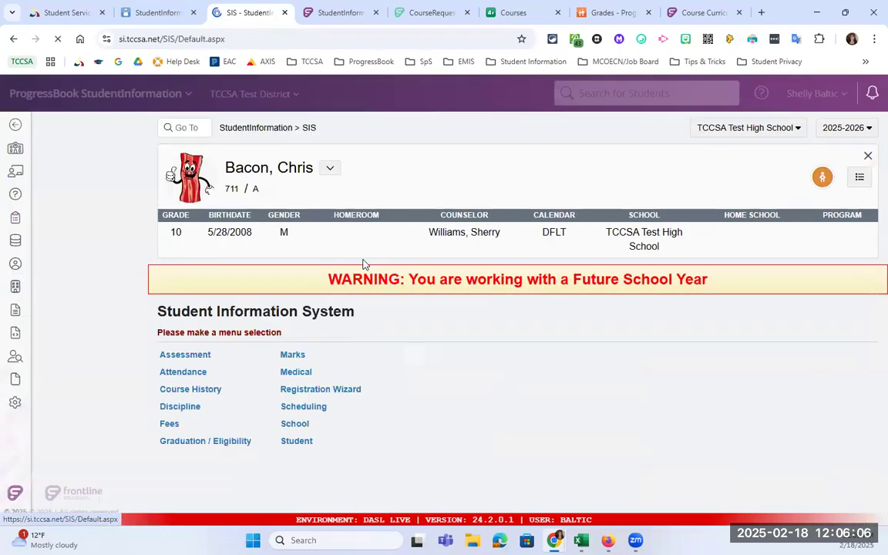
left_click(309, 409)
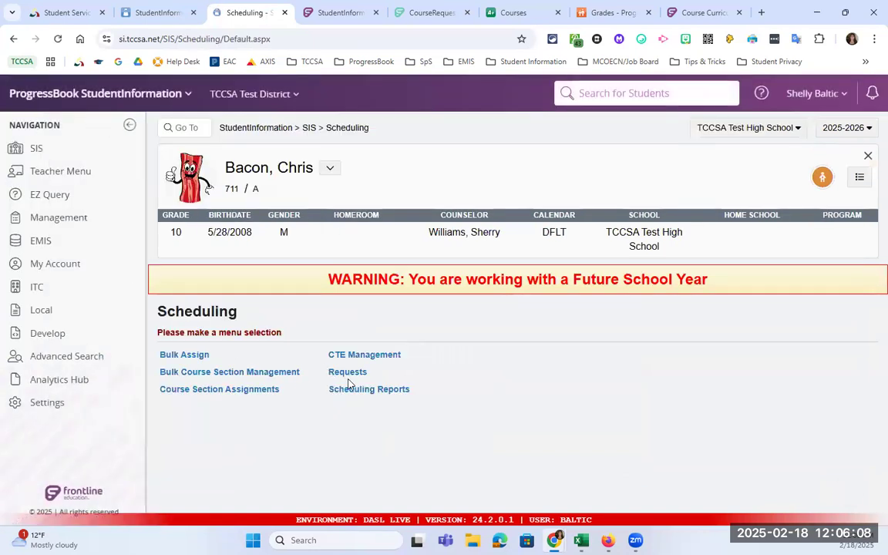
left_click(348, 376)
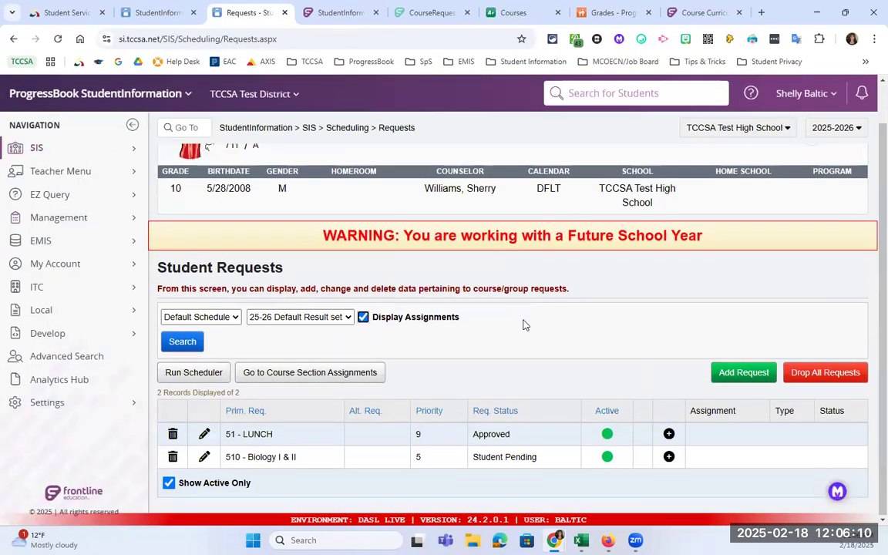
scroll(513, 471, "down", 1)
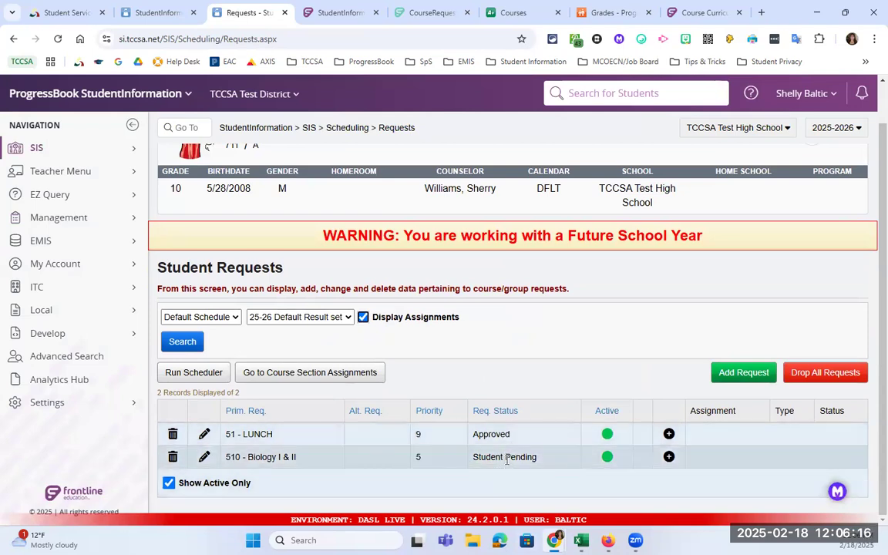
left_click(150, 12)
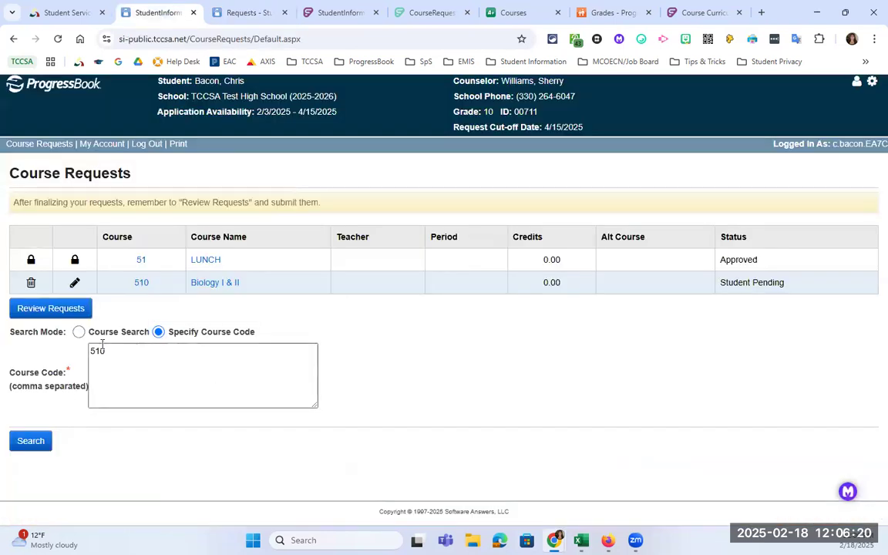
- Open and cancel Review Requests, then add ALGEBRA II by course code 030
left_click(66, 309)
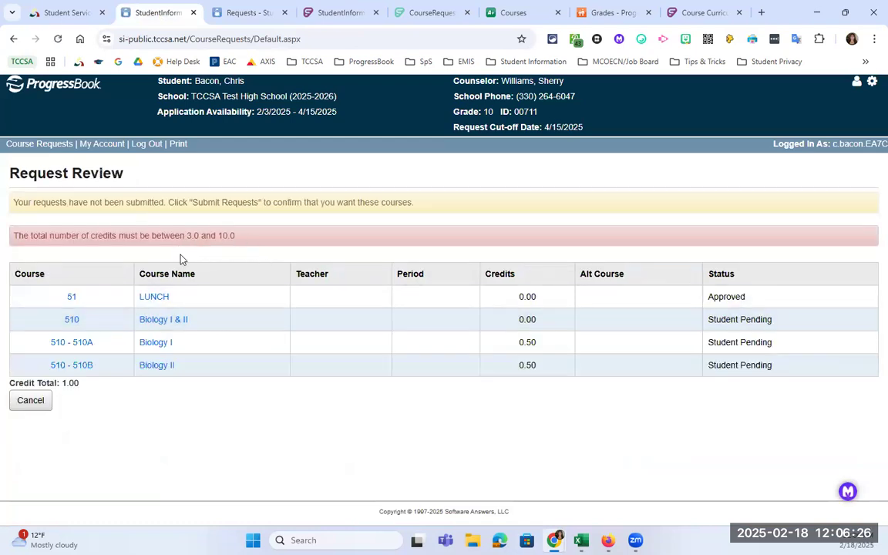
left_click(31, 400)
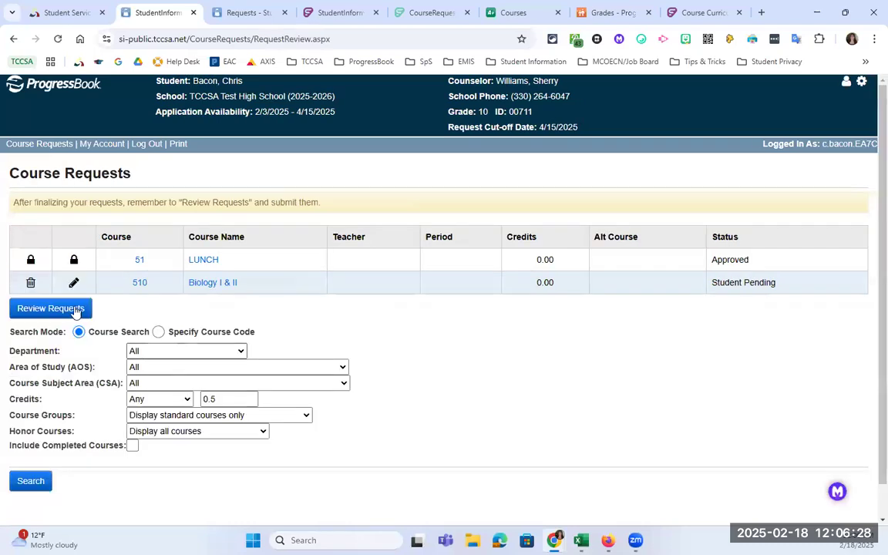
left_click(158, 331)
left_click(203, 370)
type("030")
left_click(21, 441)
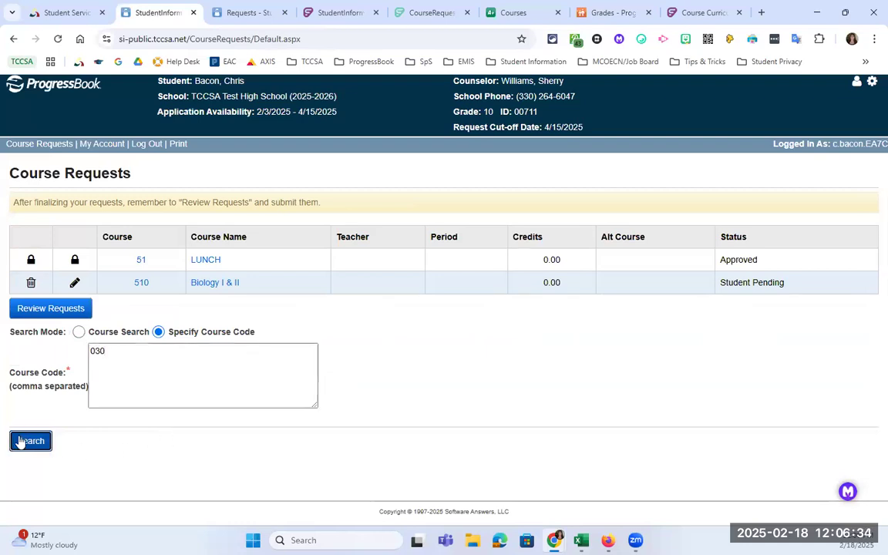
scroll(76, 485, "down", 1)
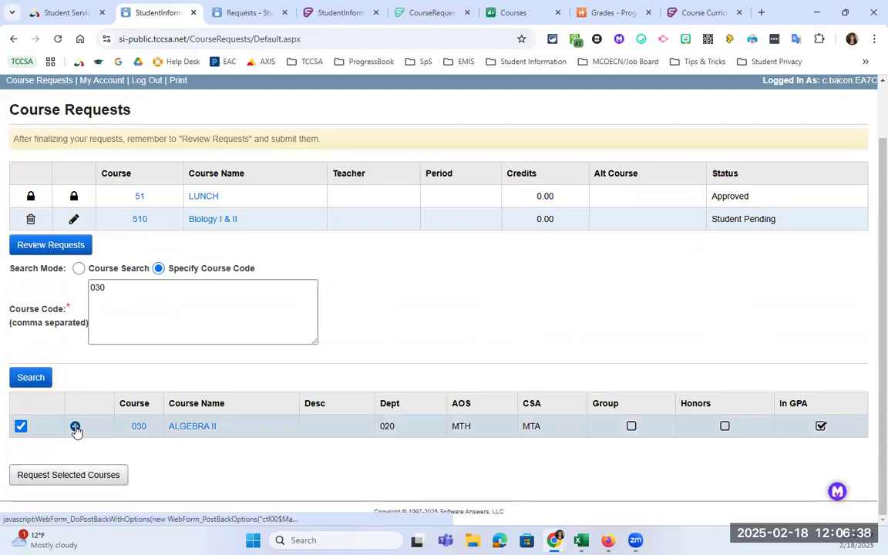
left_click(70, 476)
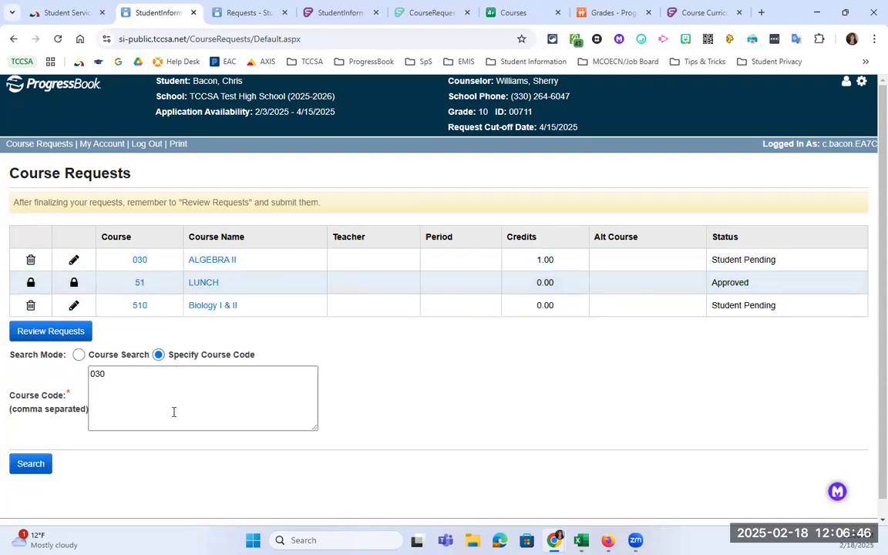
- Replace the course code to add CHOIR (800) as a pending request
double_click(132, 380)
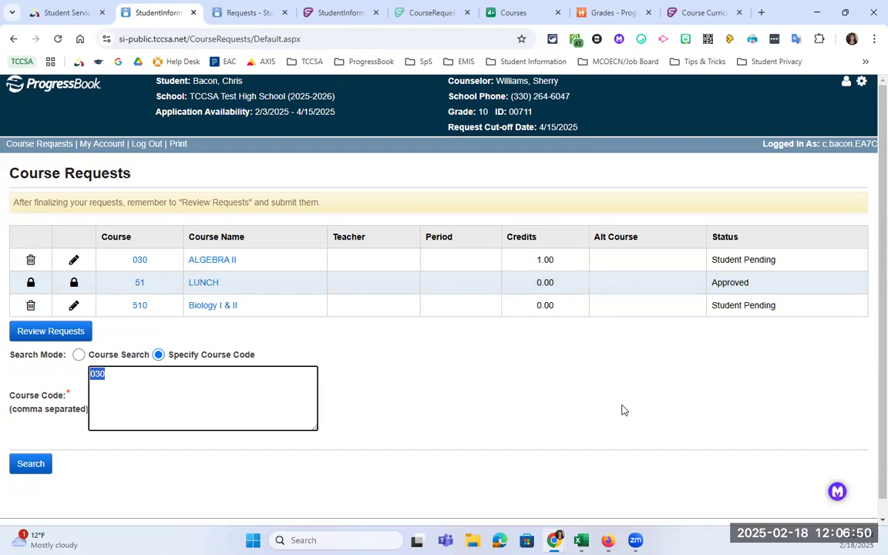
left_click(79, 354)
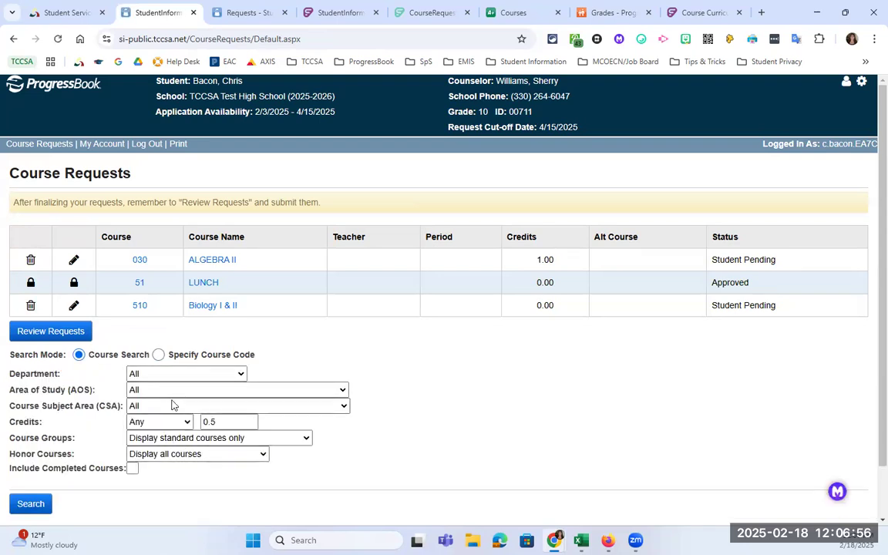
left_click(161, 358)
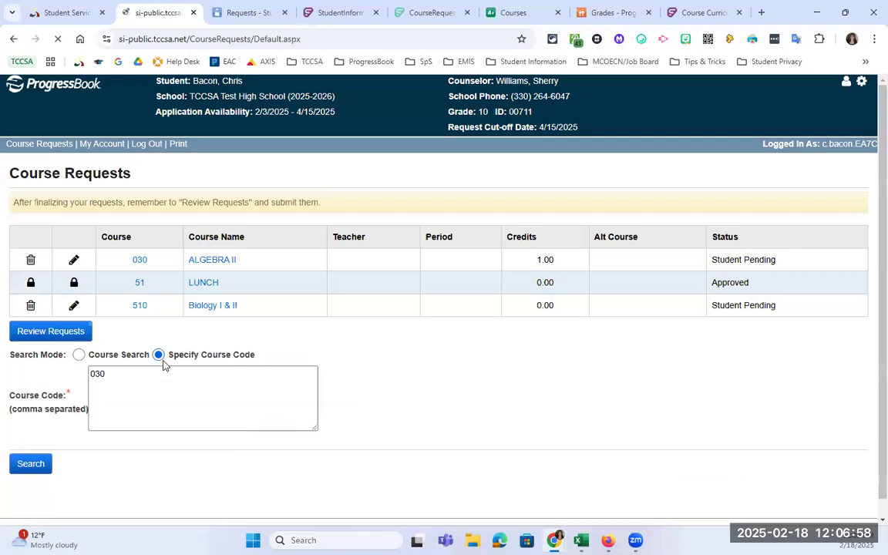
left_click_drag(163, 389, 75, 377)
type("80")
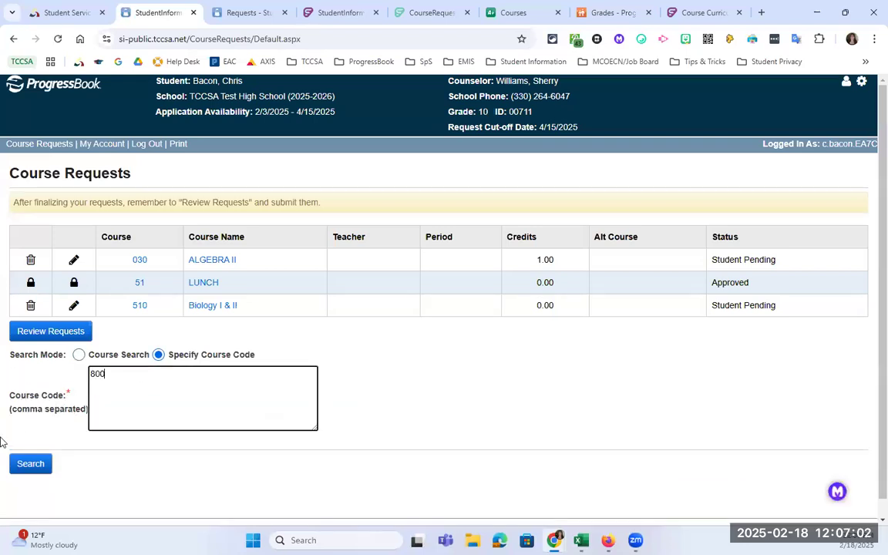
left_click(31, 464)
scroll(97, 440, "down", 2)
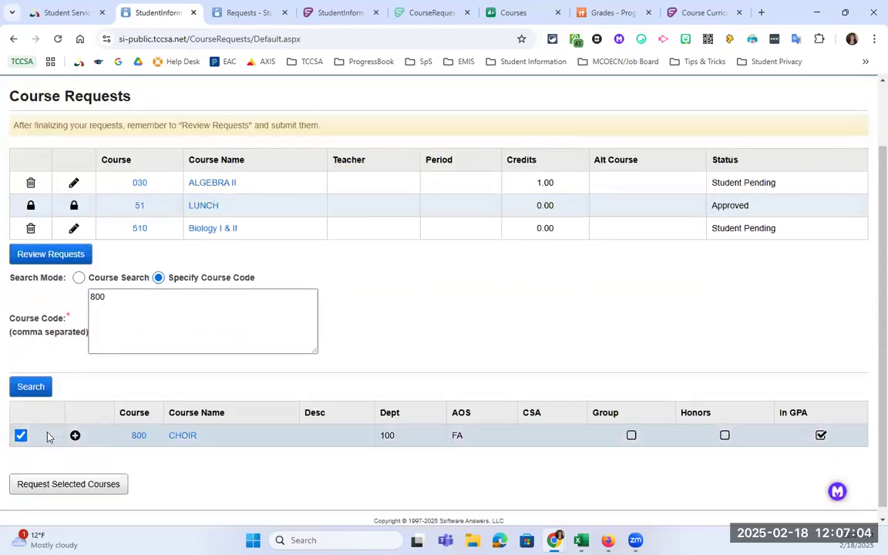
left_click(74, 425)
- Add CURRENT EVENTS by course code 098 as a pending request
left_click(100, 405)
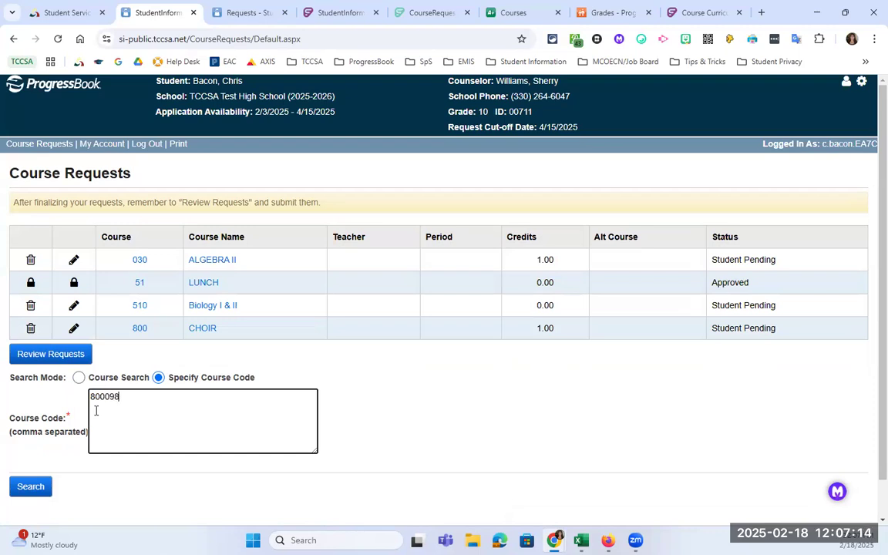
left_click_drag(122, 396, 69, 377)
type("098")
left_click(30, 488)
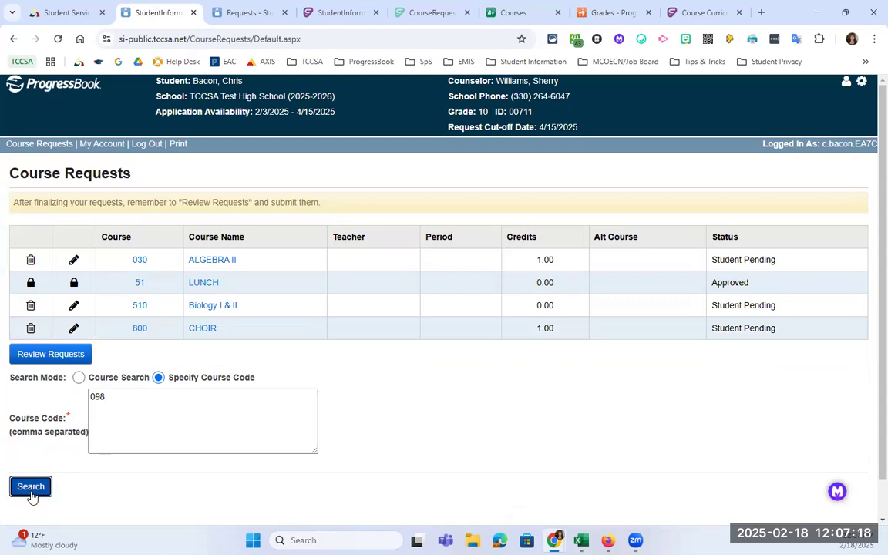
scroll(76, 440, "down", 3)
left_click(76, 424)
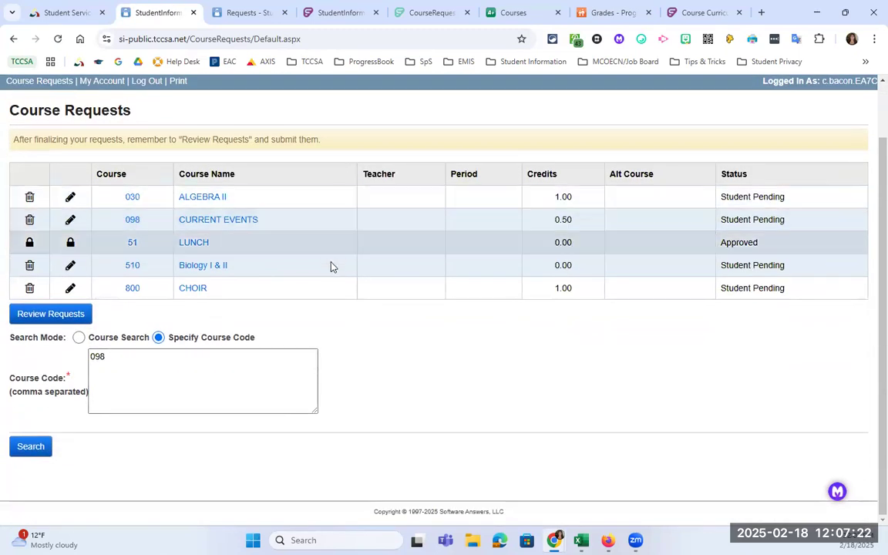
- Review the student's five course requests and submit them
left_click(79, 315)
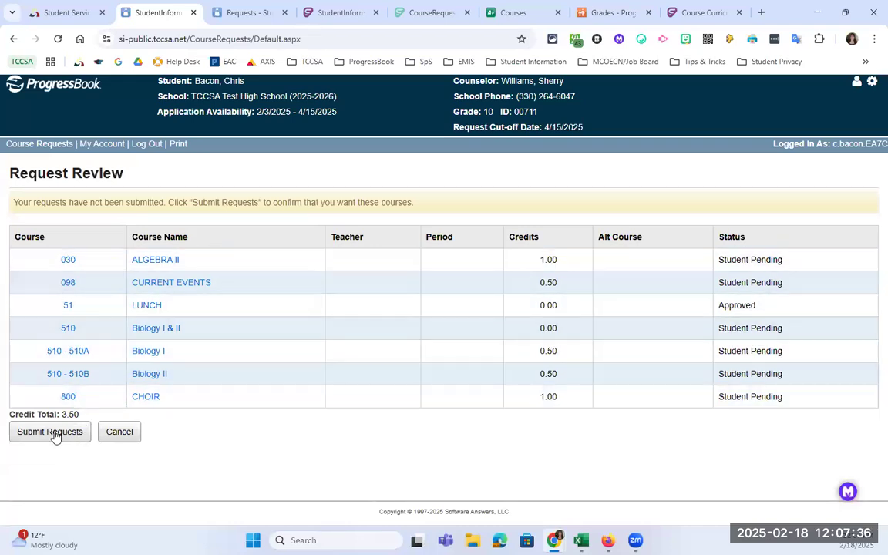
left_click(245, 13)
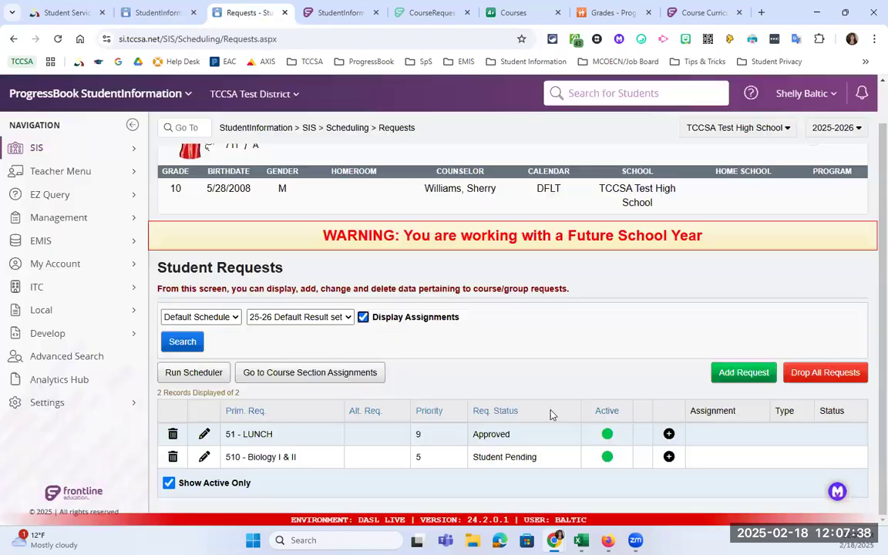
left_click(158, 13)
left_click(49, 431)
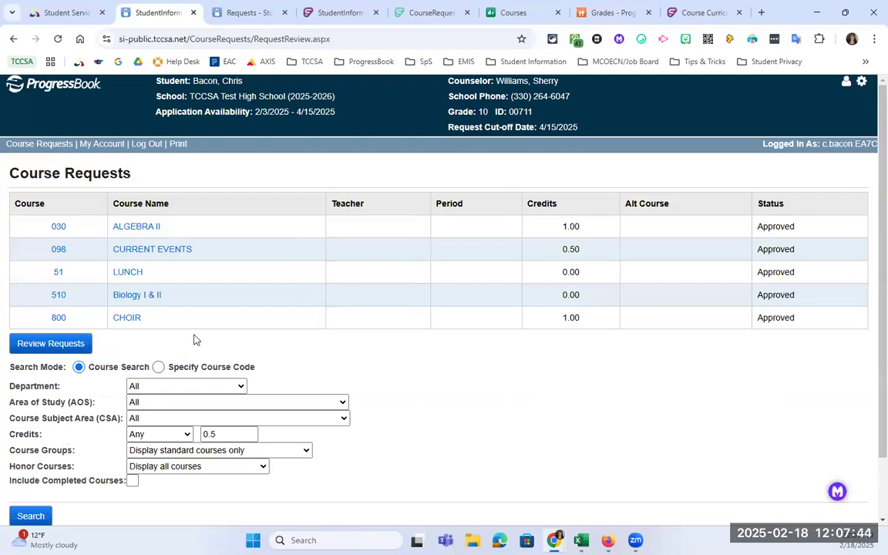
- Reload the staff Student Requests page to pick up the submitted requests
scroll(198, 344, "down", 2)
scroll(200, 344, "up", 2)
left_click(246, 12)
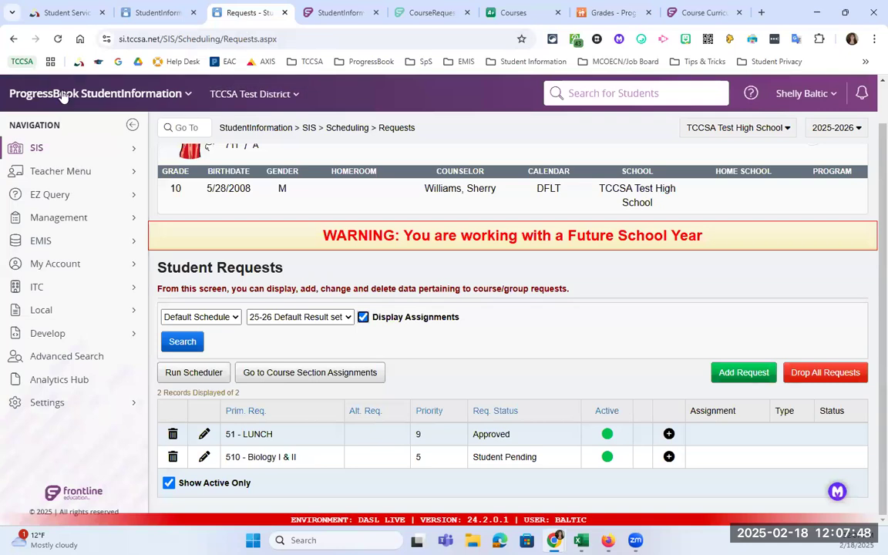
left_click(58, 38)
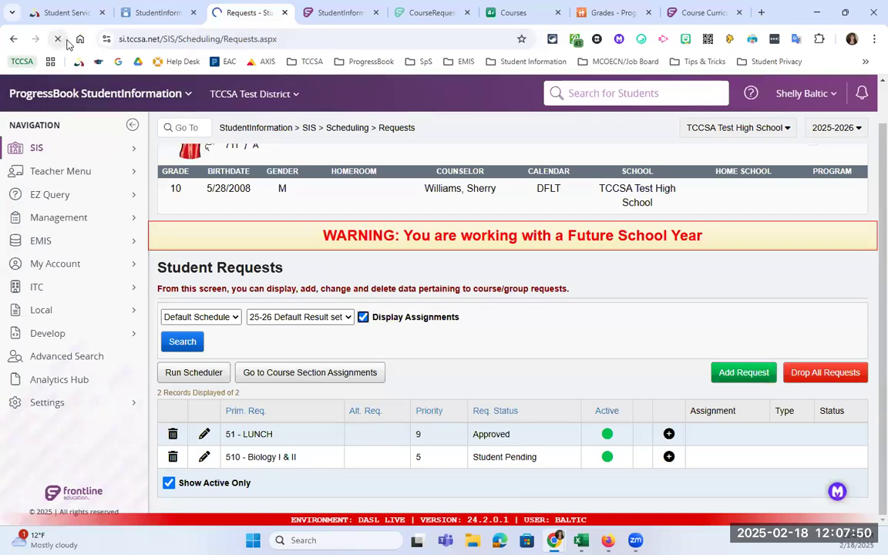
- Scroll the reloaded Student Requests list to see ALGEBRA II, CURRENT EVENTS, LUNCH, Biology I & II and CHOIR Approved
scroll(383, 191, "down", 1)
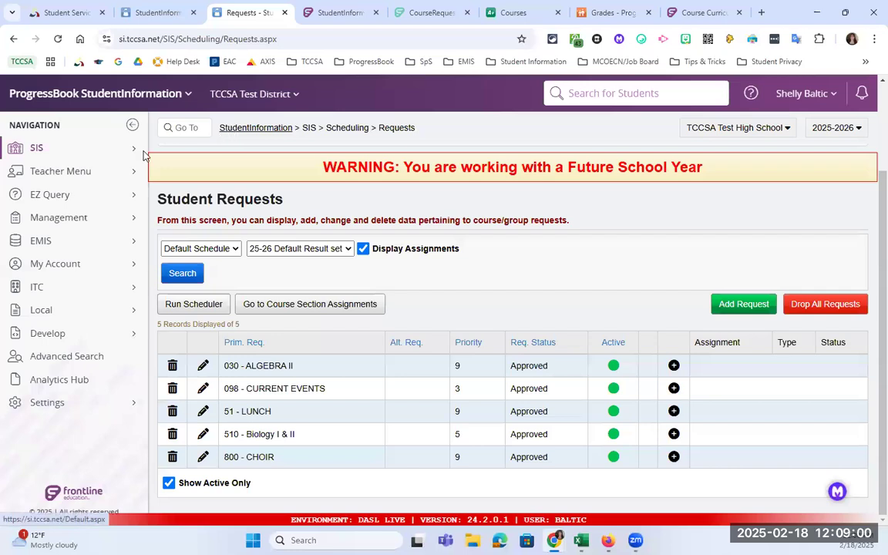
- Go through Management > School Administration > Public Administration to the Account Information Letter form's Report Format section
left_click(95, 218)
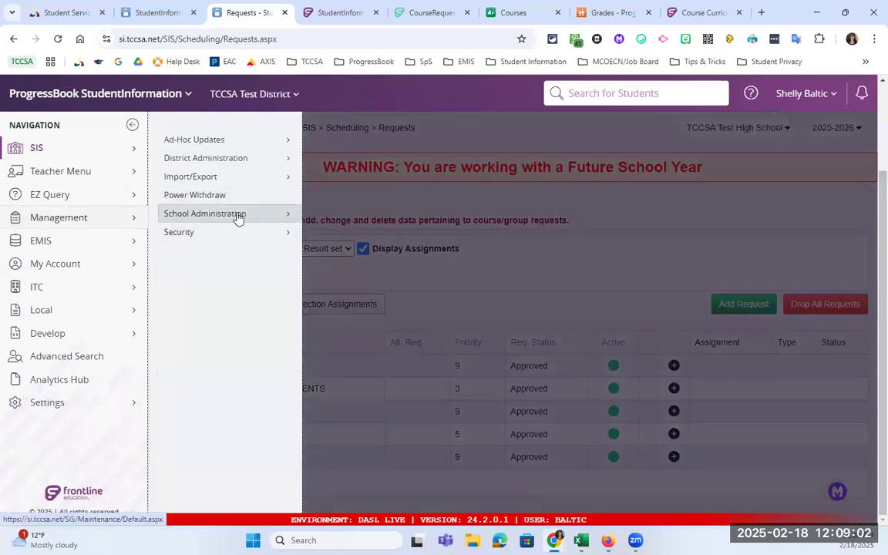
left_click(236, 217)
scroll(395, 343, "down", 2)
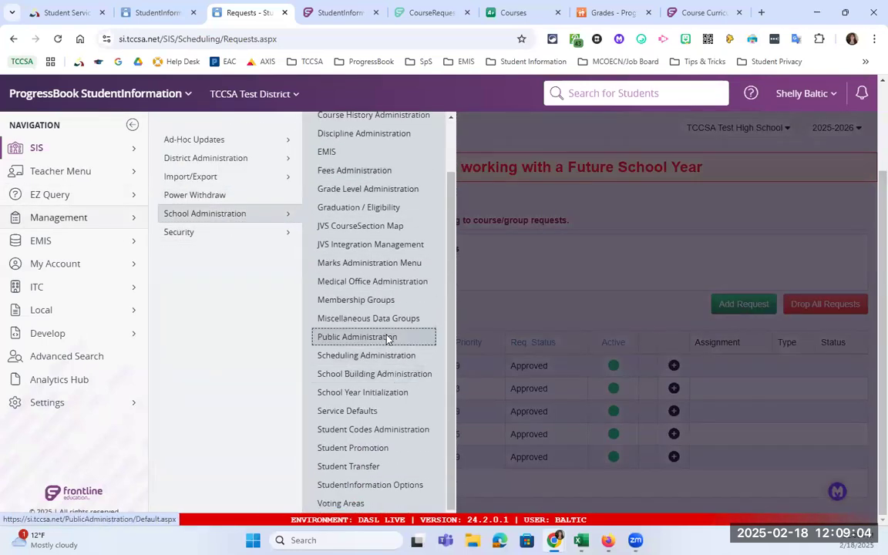
left_click(388, 339)
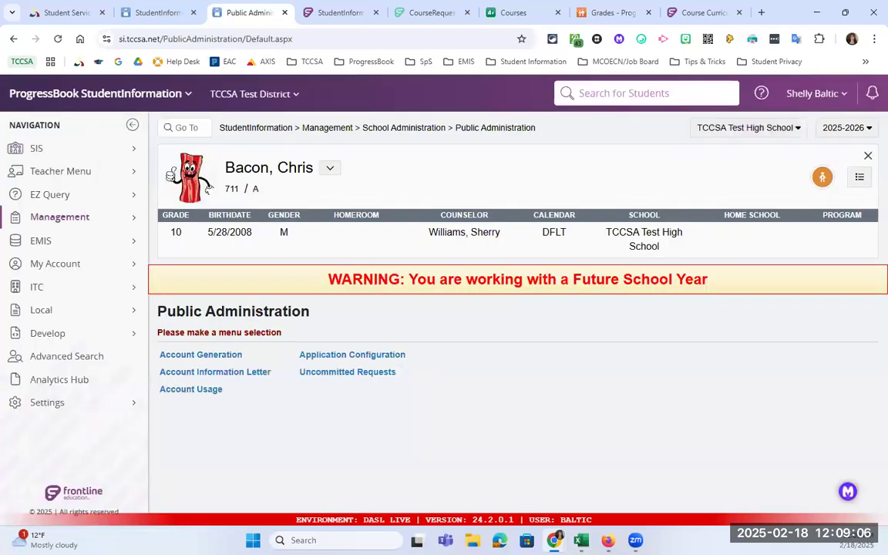
left_click_drag(394, 5, 395, 1)
scroll(436, 243, "down", 3)
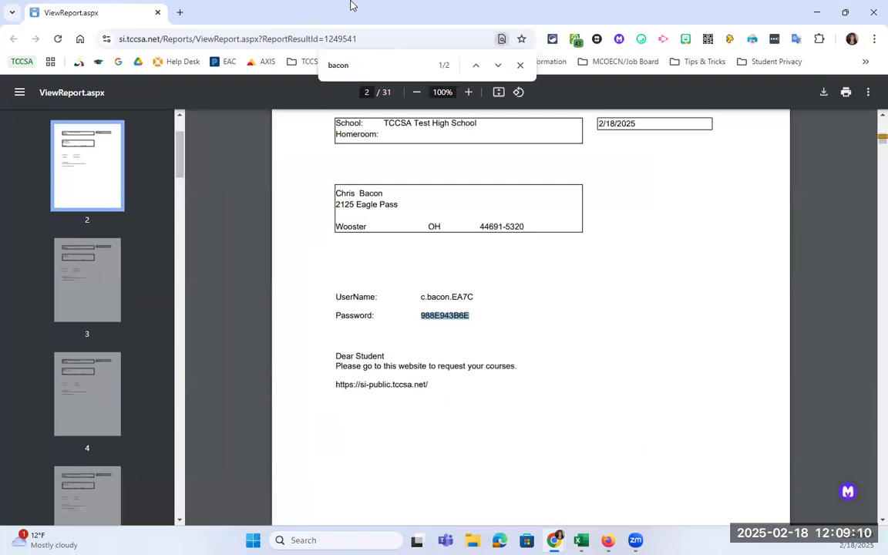
left_click_drag(354, 17, 318, 0)
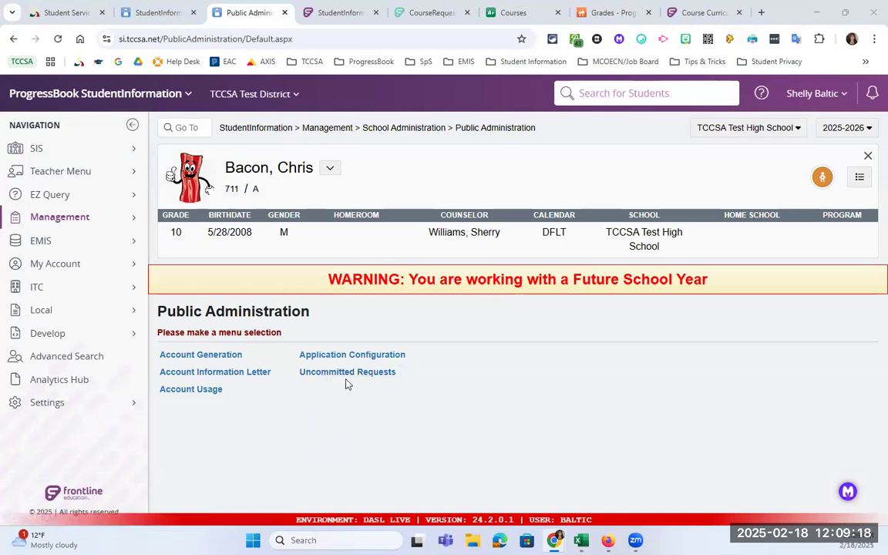
left_click(206, 374)
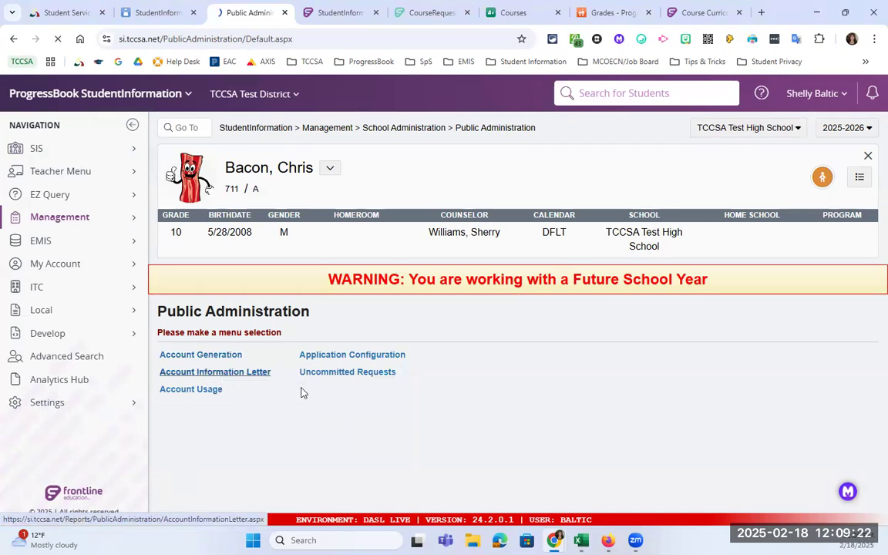
scroll(333, 385, "down", 2)
scroll(412, 434, "down", 10)
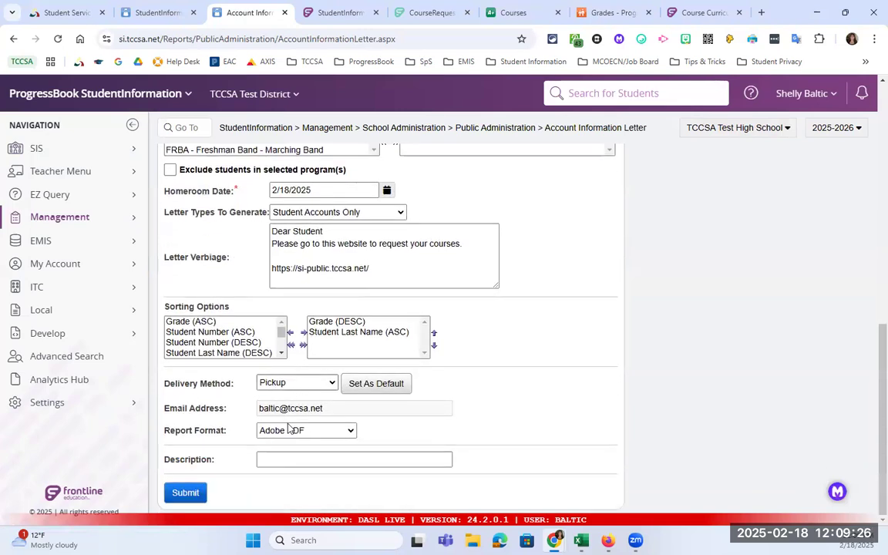
- Submit the Account Information Letter report with Excel Spreadsheet as the format
left_click(315, 433)
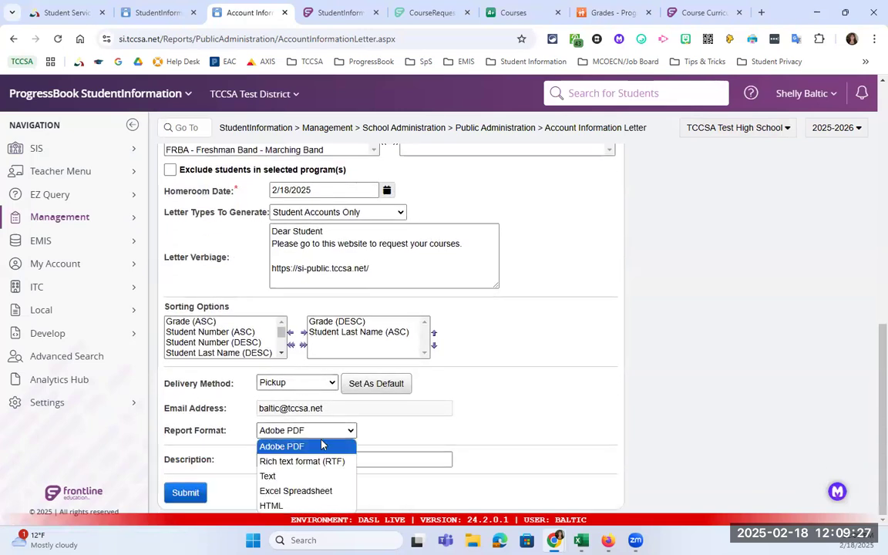
left_click(307, 493)
left_click(190, 494)
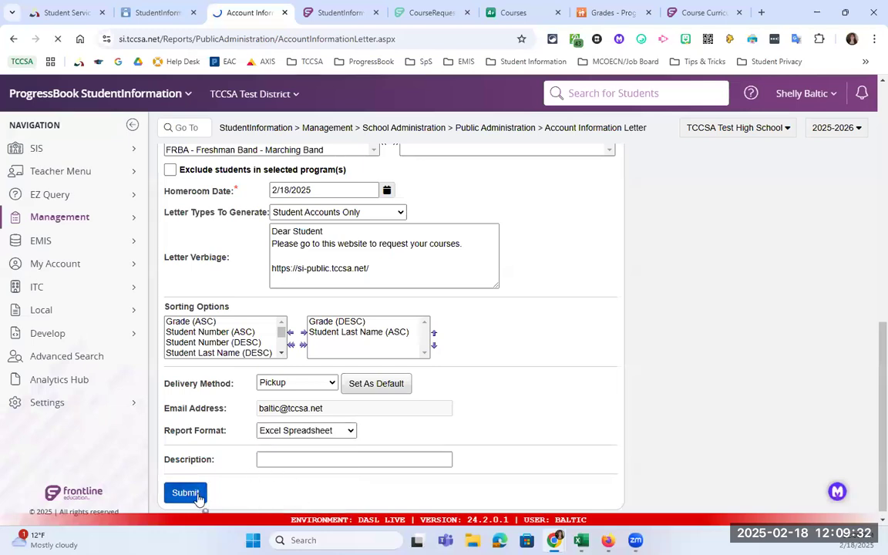
- Refresh the job list in Batch and Report Management and download the finished Account Information Letter
left_click(95, 411)
left_click(185, 159)
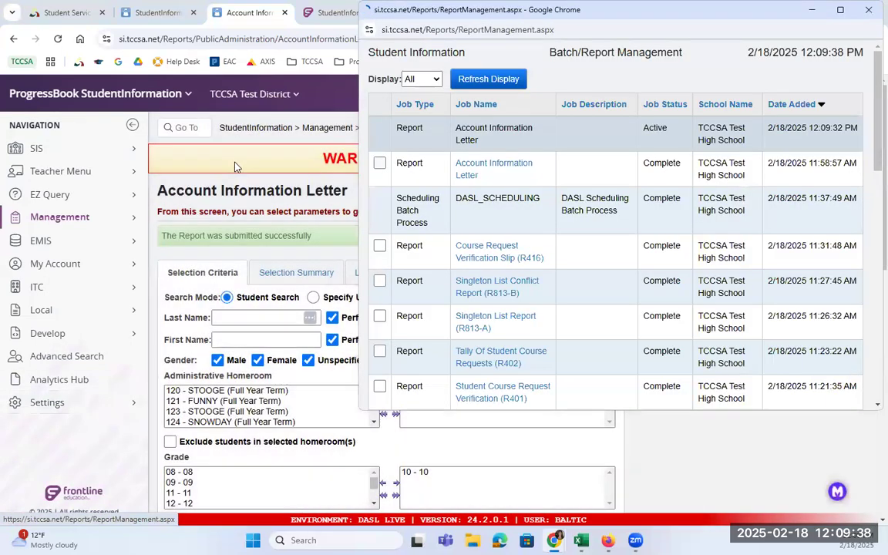
left_click(463, 78)
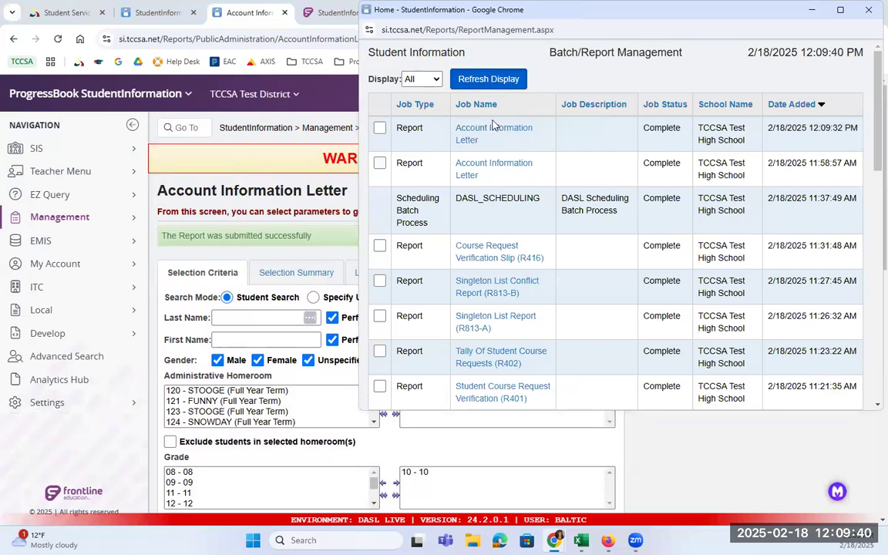
left_click(495, 128)
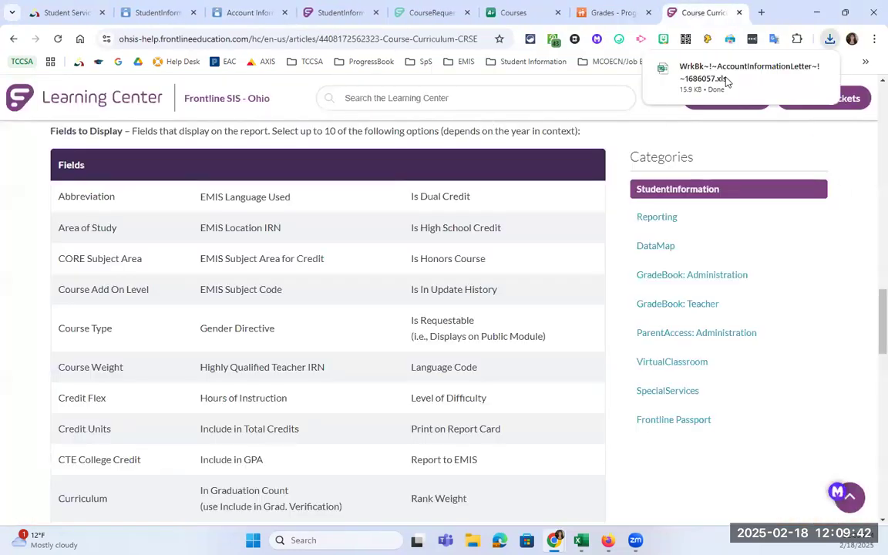
- Open the downloaded AccountInformationLetter workbook and AutoFit the StudentName, Username, Password and ContactName columns
left_click(726, 81)
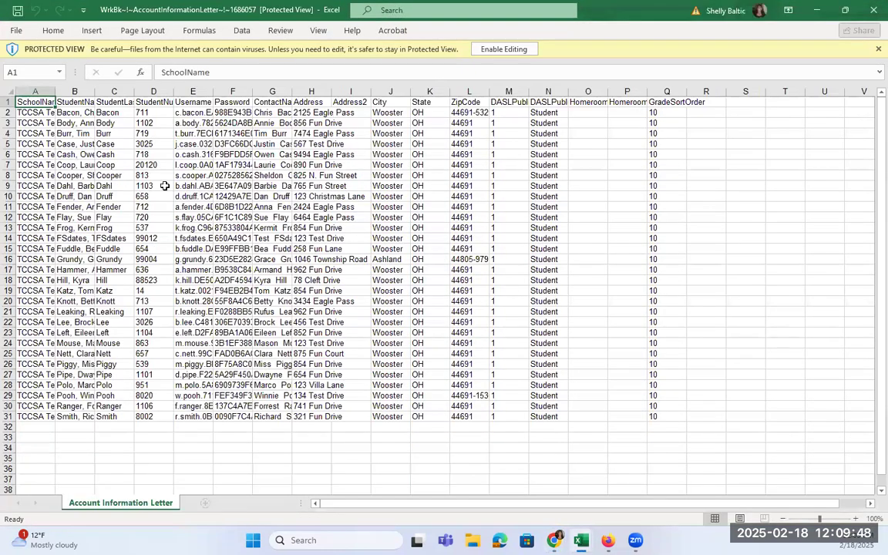
double_click(94, 91)
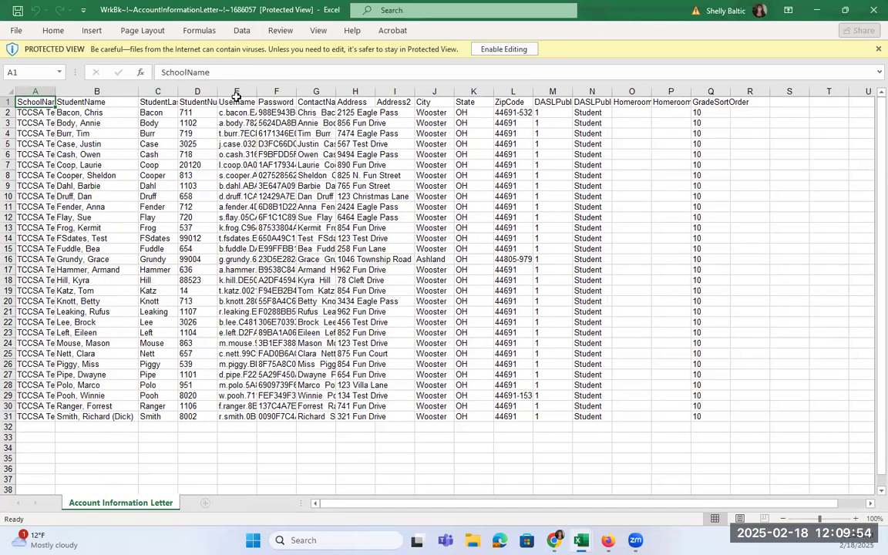
double_click(264, 91)
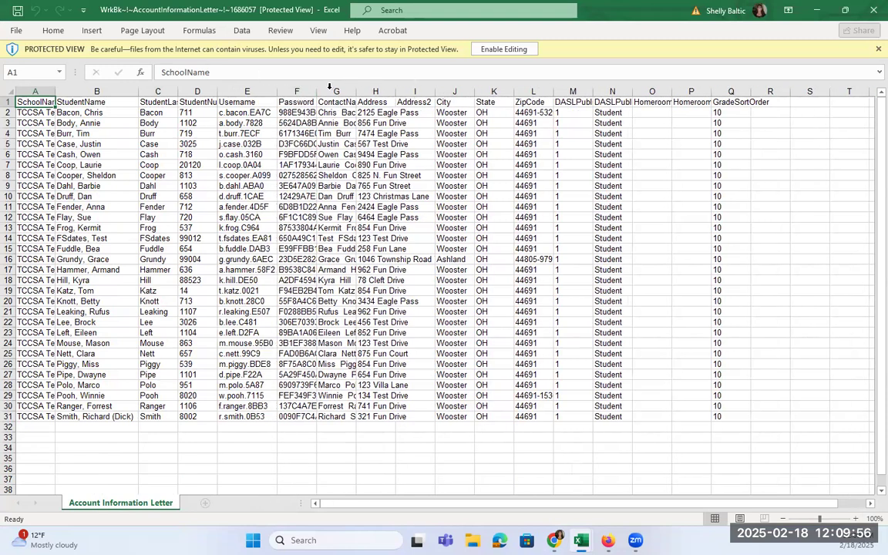
left_click_drag(299, 91, 353, 100)
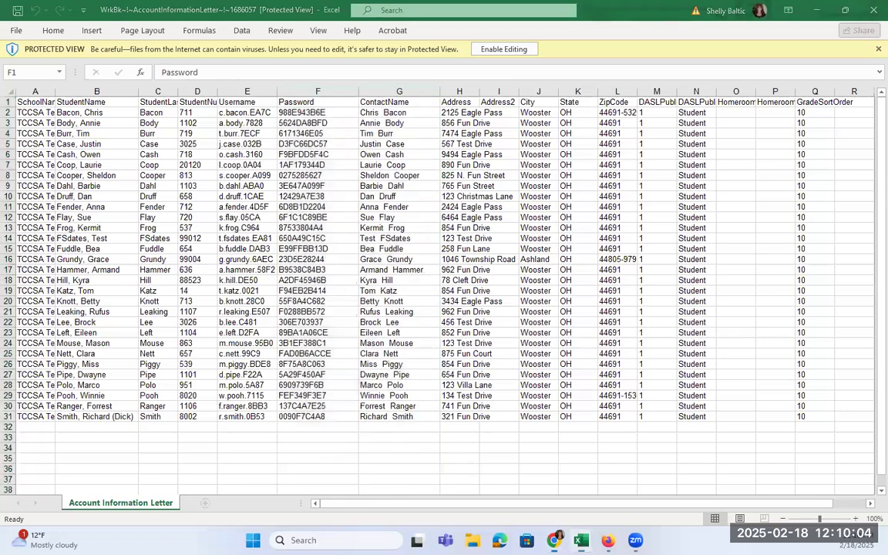
- Compare the workbook against the PDF letter, then minimize Excel
left_click_drag(482, 68, 472, 60)
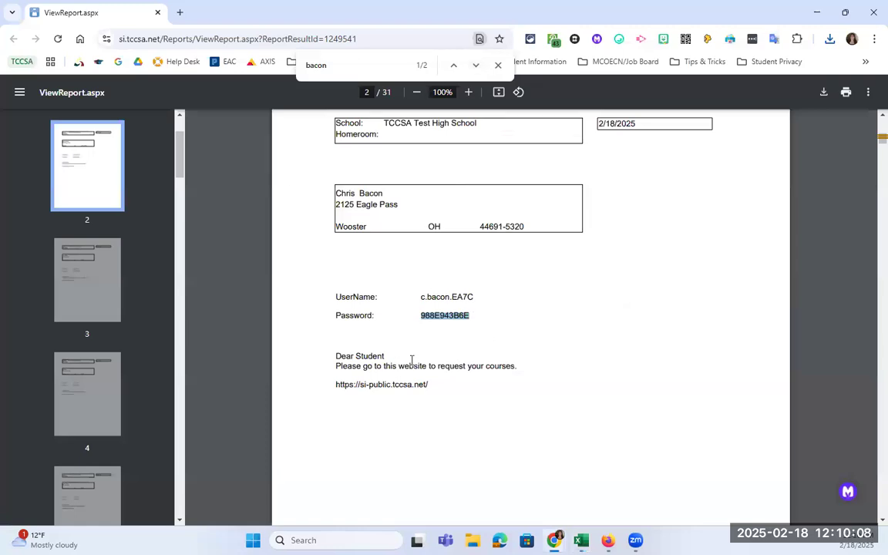
left_click(817, 12)
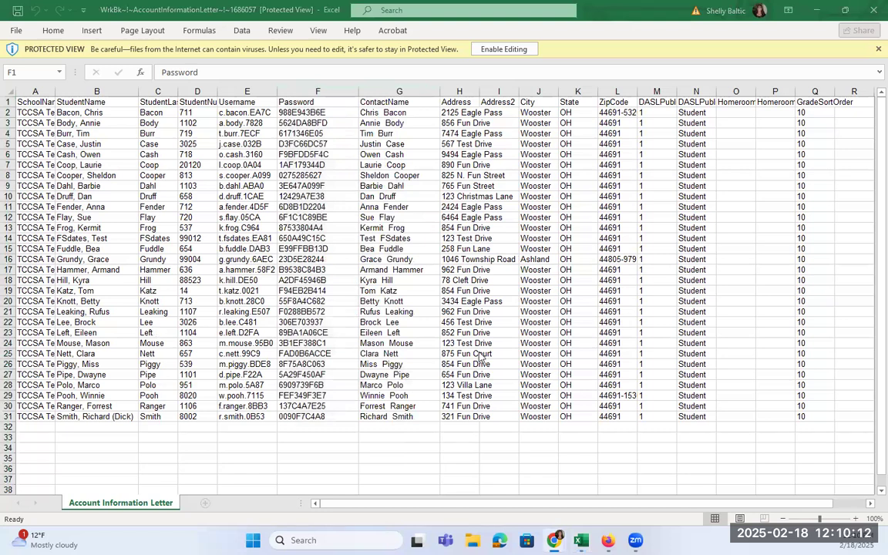
left_click(246, 117)
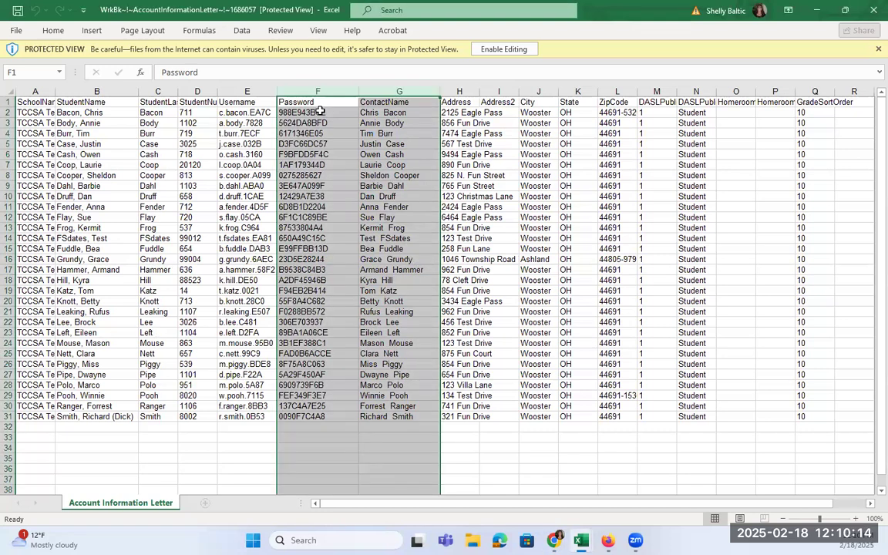
left_click(320, 112)
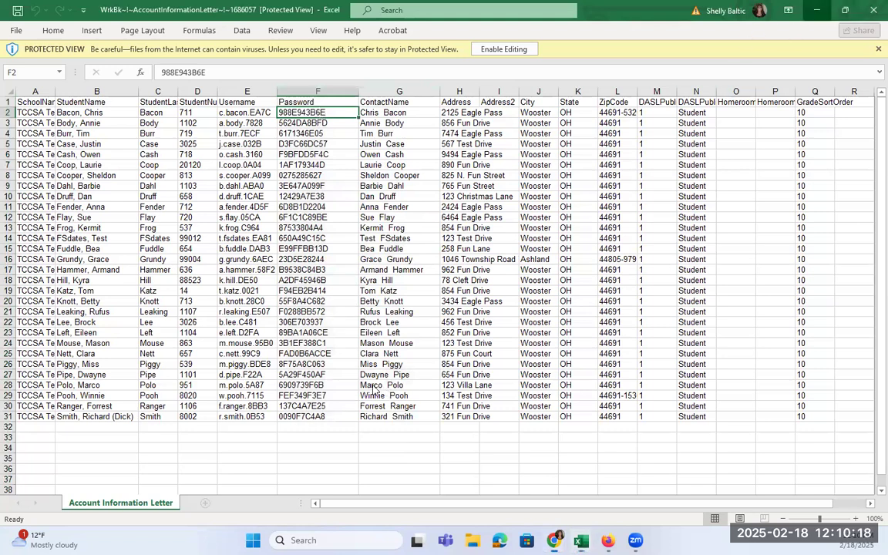
left_click(815, 11)
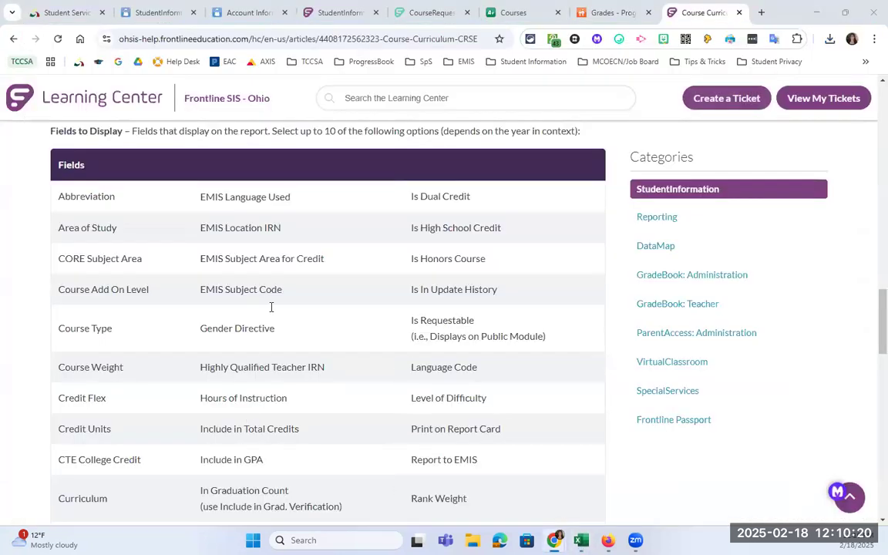
- Back on the Account Information Letter tab, check the Report Format list and leave Excel Spreadsheet selected
left_click(232, 12)
scroll(269, 452, "down", 5)
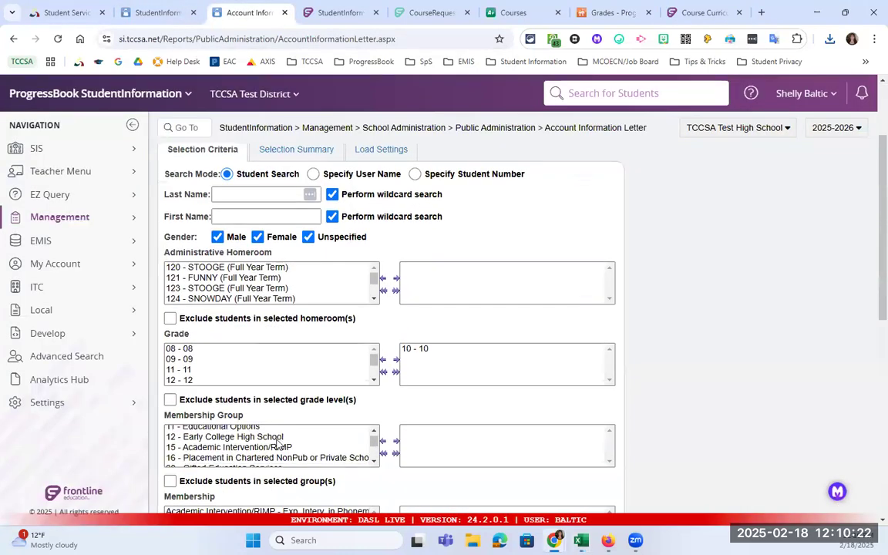
scroll(344, 428, "down", 1)
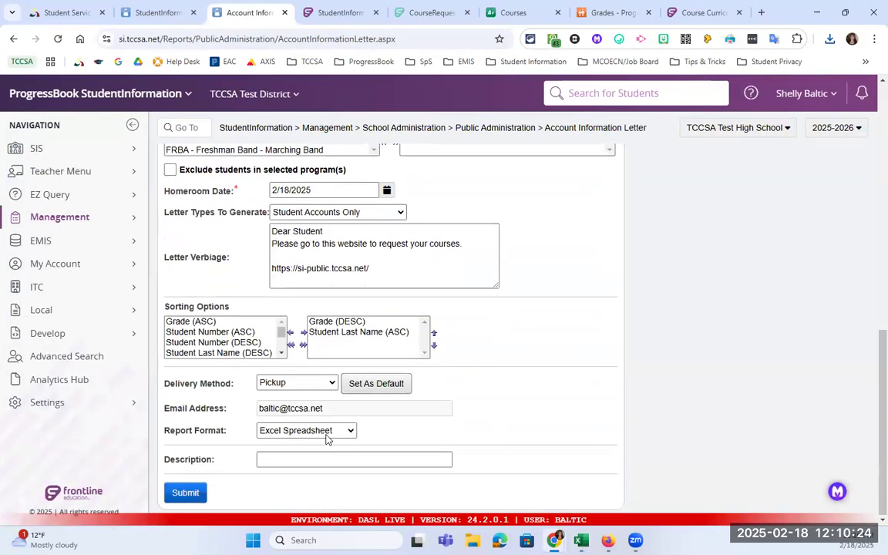
left_click(327, 432)
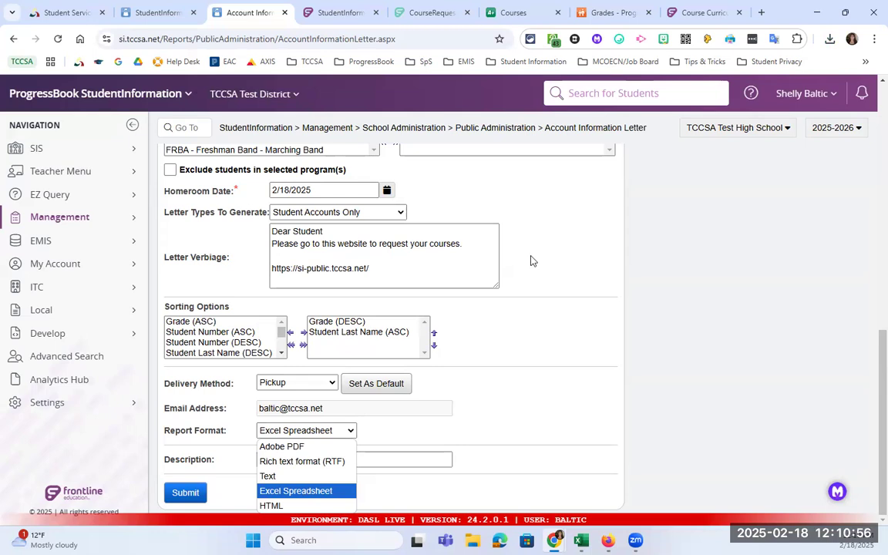
left_click(634, 384)
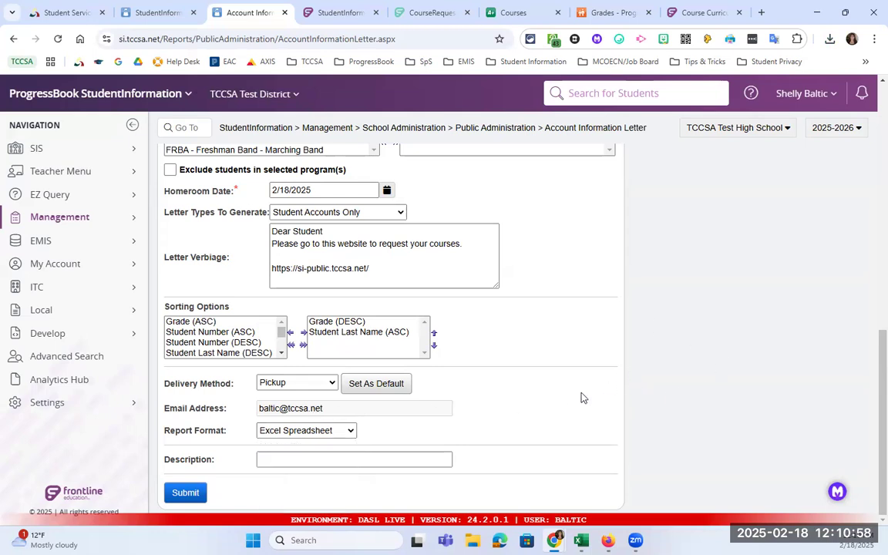